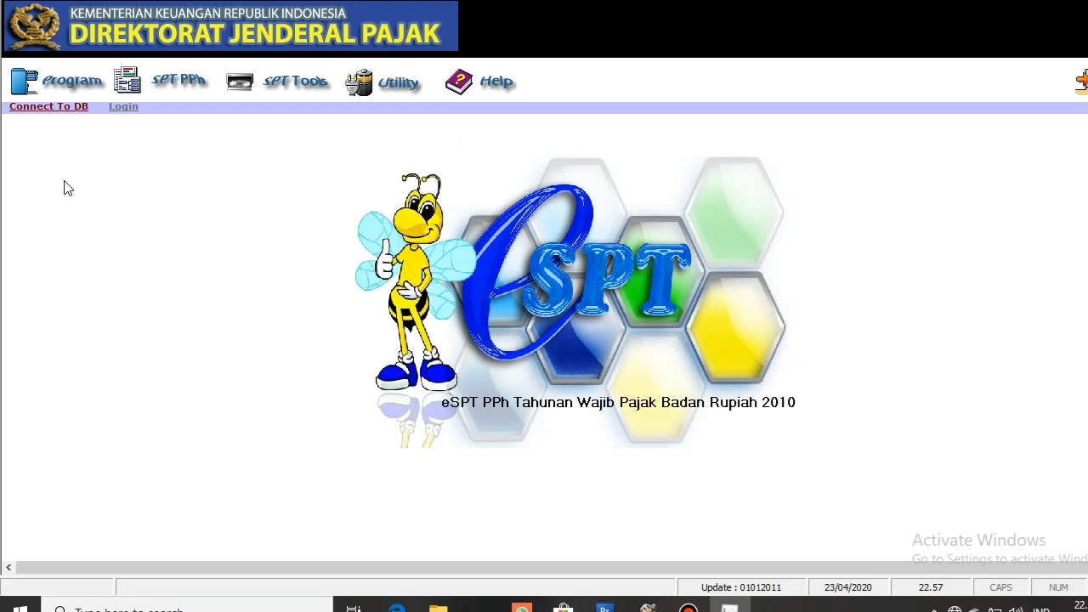
Connect to the company's tax database and log in with the administrator account and its password
{"action": "left_click", "coordinate": [37, 109]}
{"action": "double_click", "coordinate": [544, 300]}
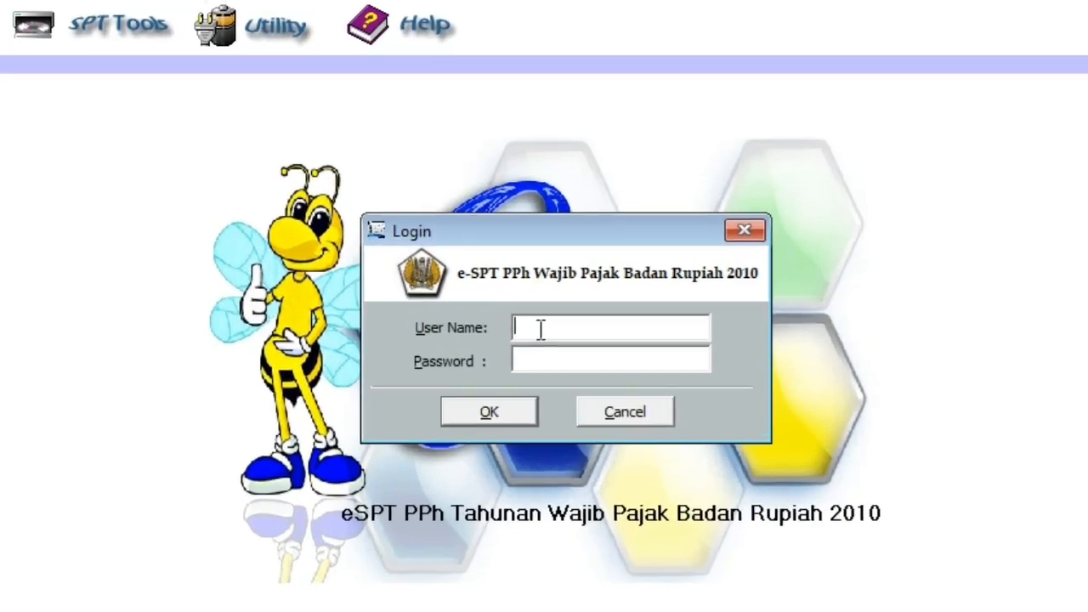
{"action": "type", "text": "a"}
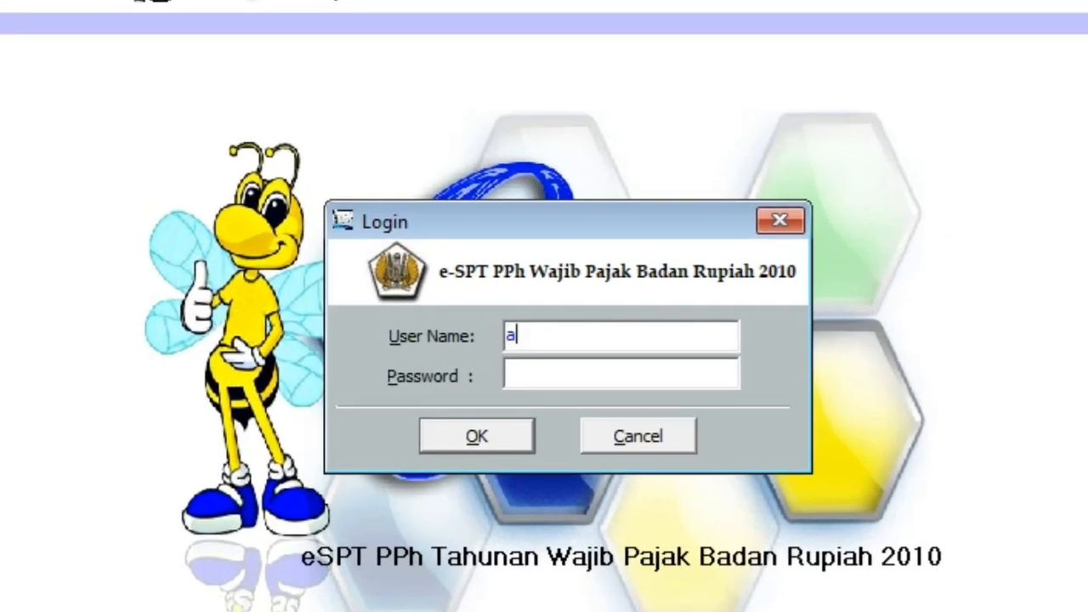
{"action": "type", "text": "dministrator"}
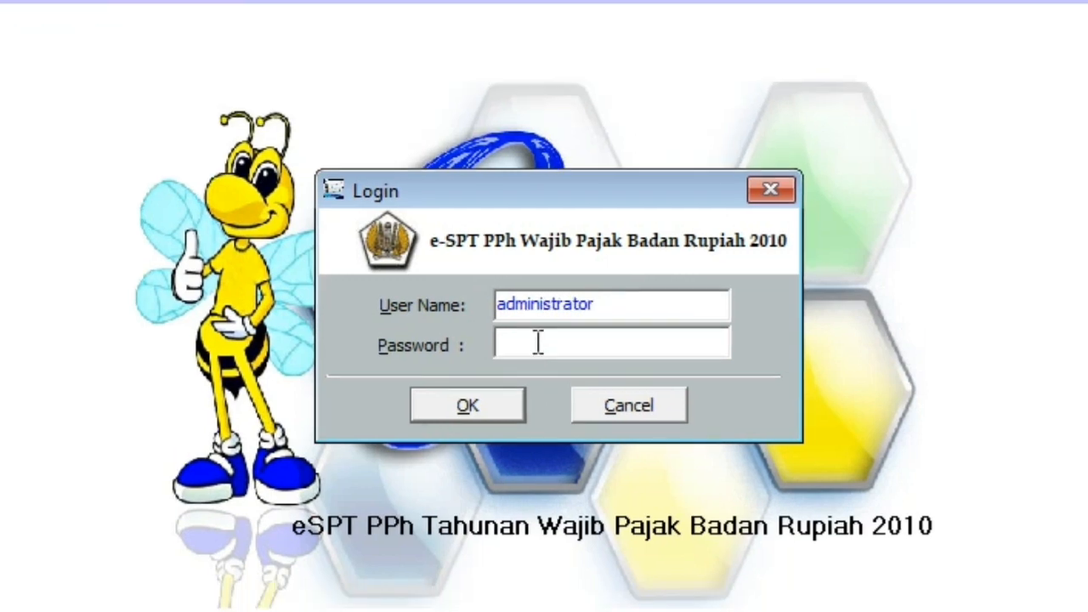
{"action": "left_click", "coordinate": [536, 324]}
{"action": "type", "text": "***"}
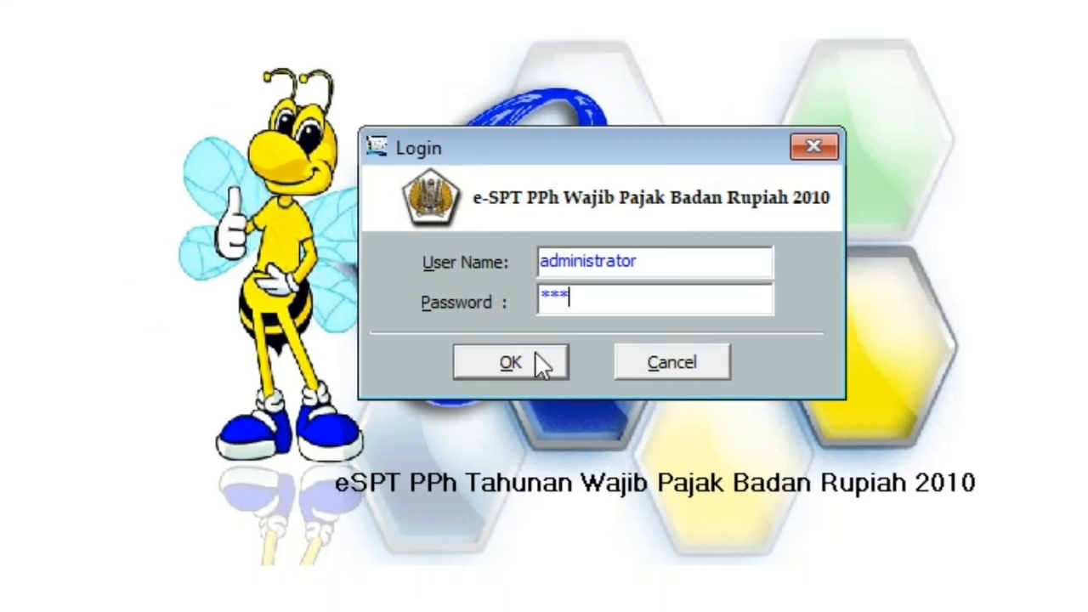
{"action": "left_click", "coordinate": [492, 404]}
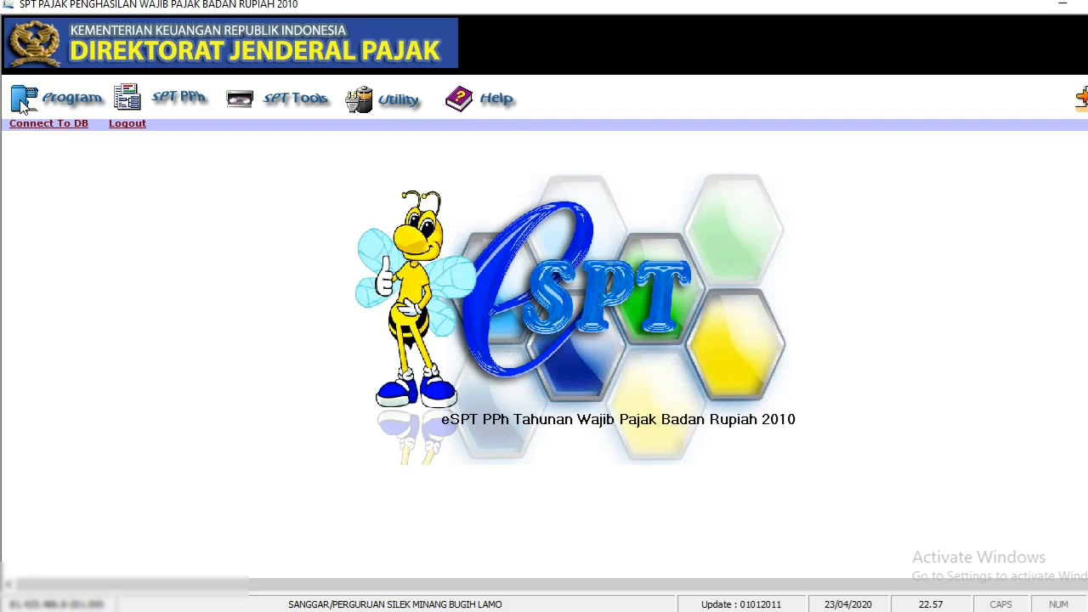
Create a new SPT for tax year 2019 with correction 0
{"action": "left_click", "coordinate": [21, 108]}
{"action": "left_click", "coordinate": [49, 129]}
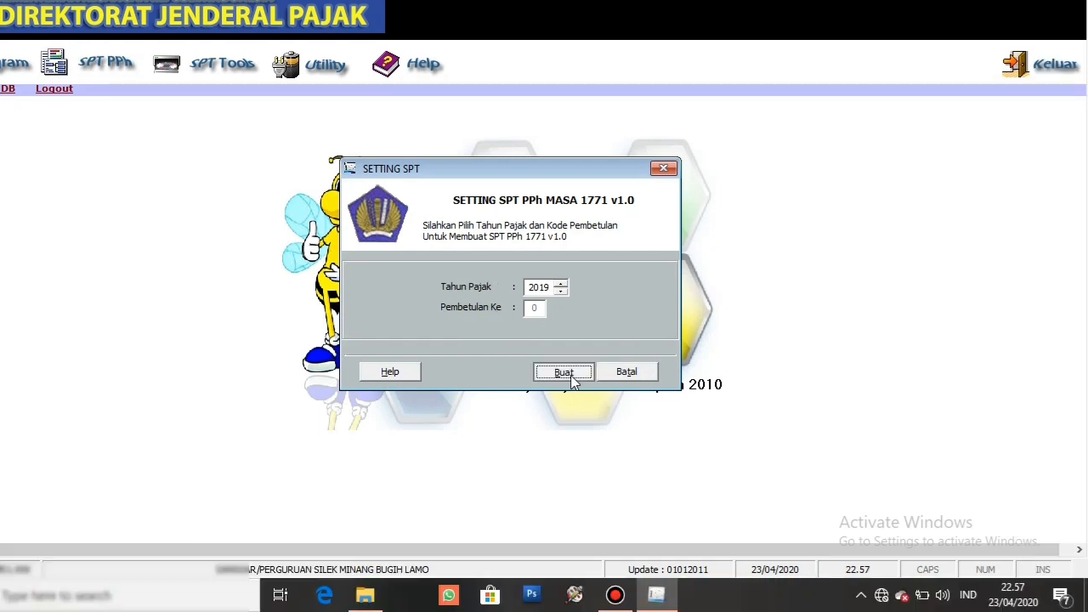
{"action": "left_click", "coordinate": [640, 407]}
{"action": "left_click", "coordinate": [578, 335]}
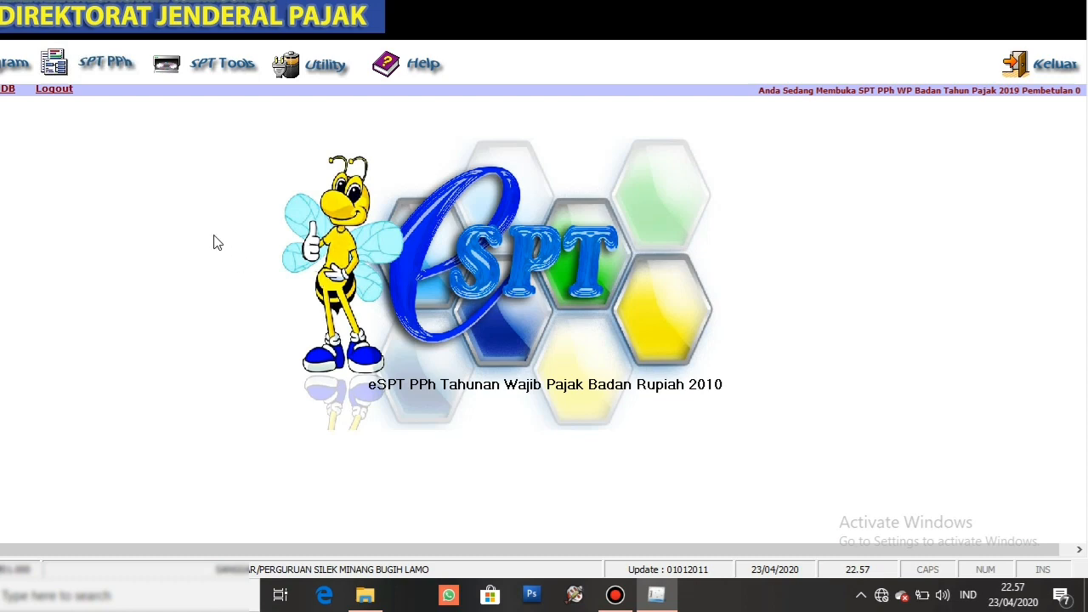
{"action": "left_click", "coordinate": [58, 70]}
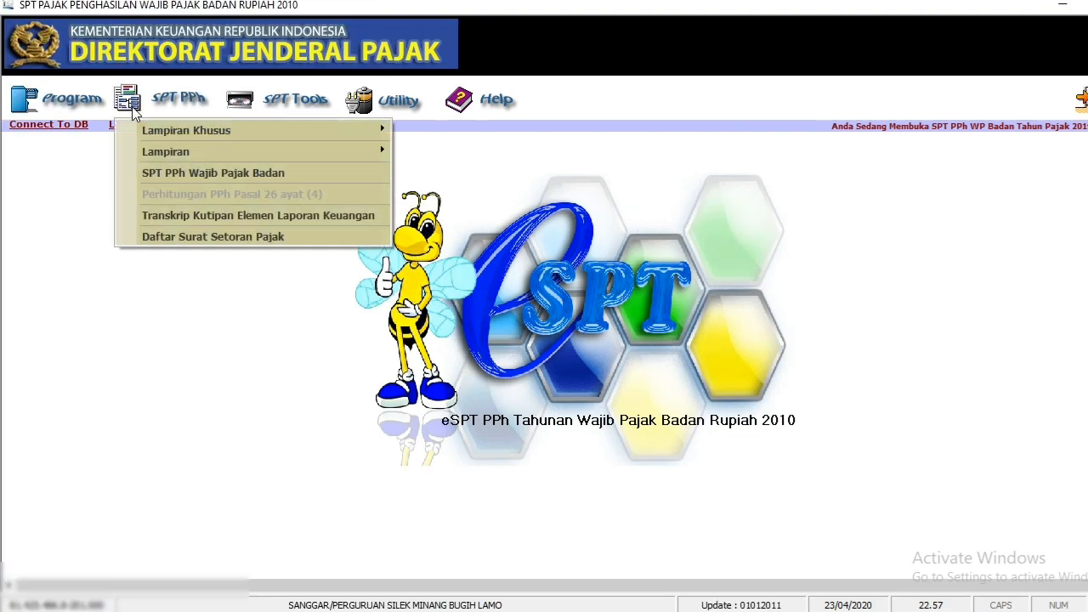
In the financial statement transcript, enter the Aktiva Tetap Lainnya value on the assets page
{"action": "left_click", "coordinate": [169, 216]}
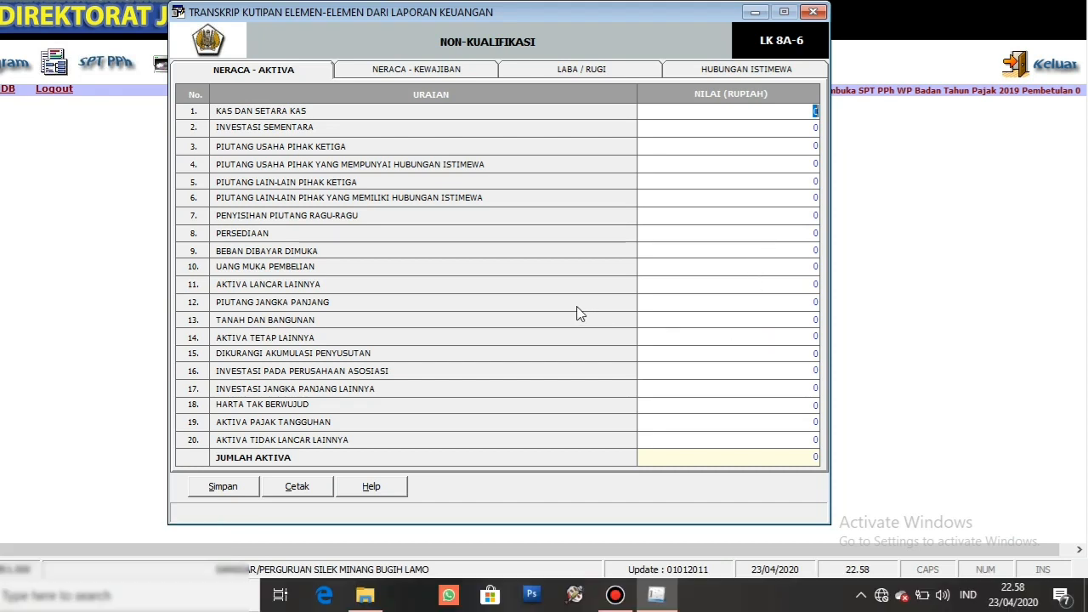
{"action": "left_click", "coordinate": [815, 338]}
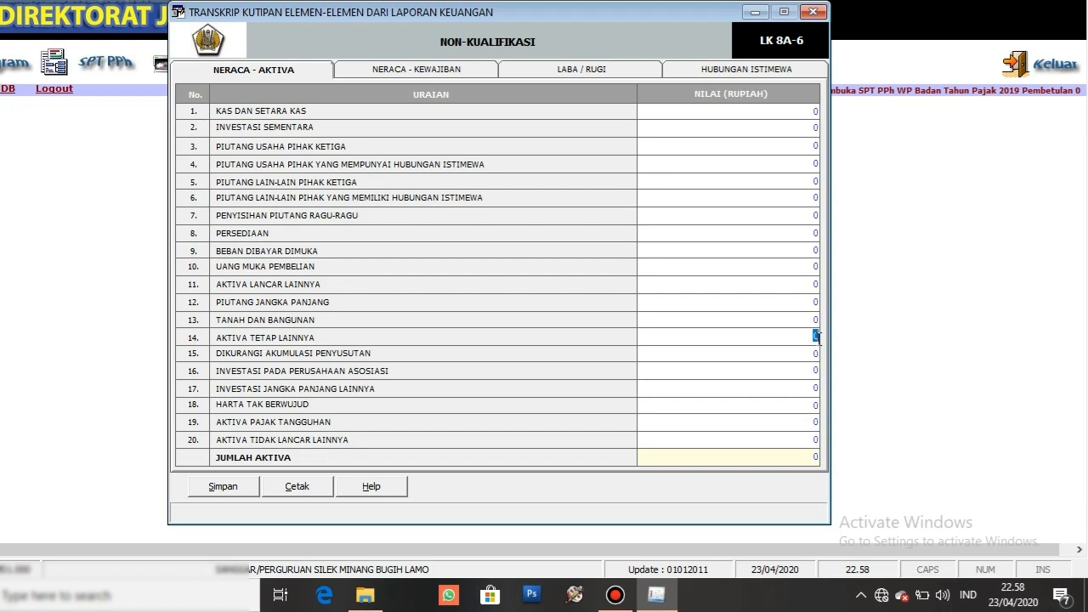
{"action": "type", "text": "5"}
{"action": "type", "text": "89000"}
{"action": "type", "text": "00"}
{"action": "key", "text": "Tab"}
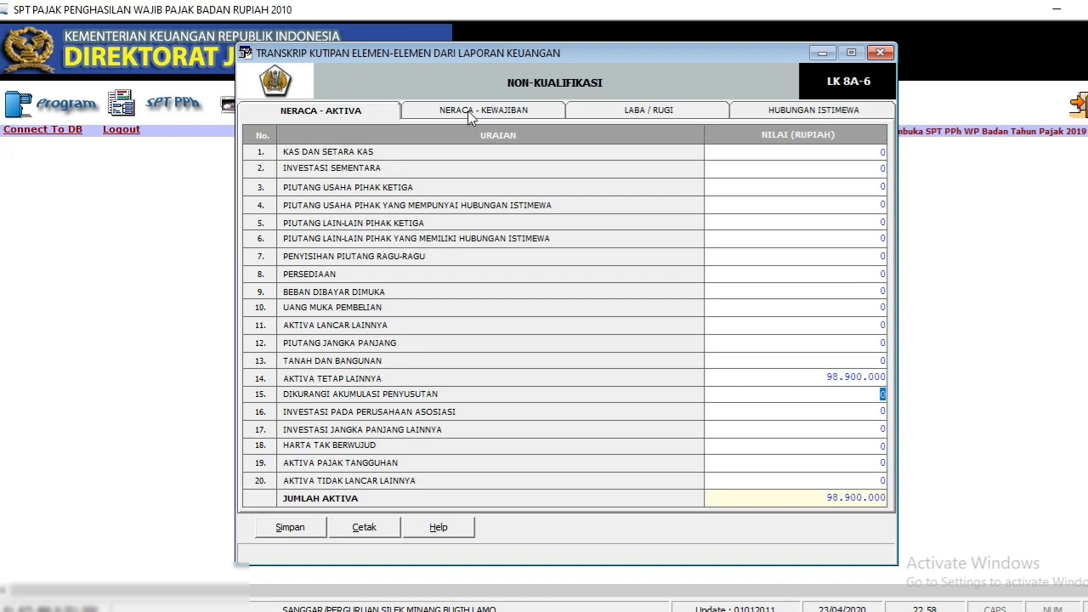
Enter 98.900.000 as Modal Saham and check it balances the 98.900.000 total assets
{"action": "left_click", "coordinate": [468, 110]}
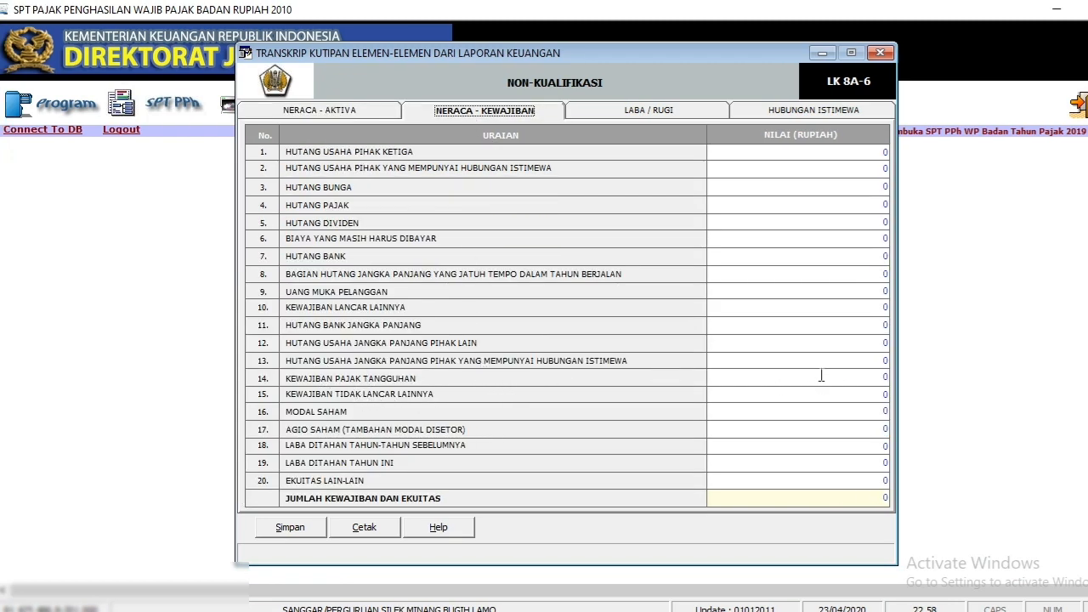
{"action": "left_click", "coordinate": [887, 411]}
{"action": "type", "text": "9"}
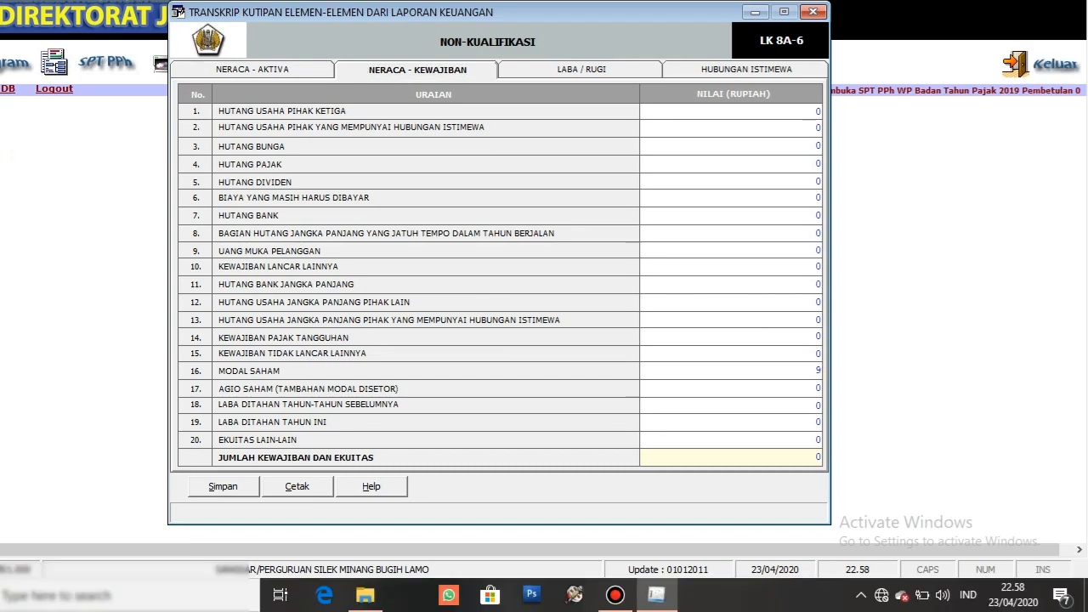
{"action": "type", "text": "8900000"}
{"action": "key", "text": "Tab"}
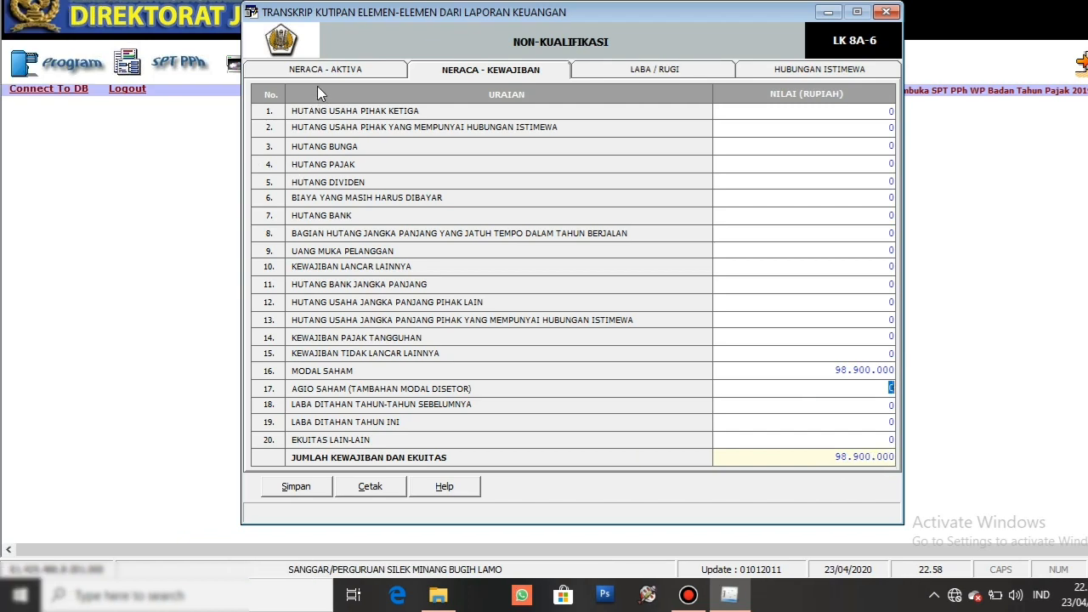
{"action": "left_click", "coordinate": [318, 72]}
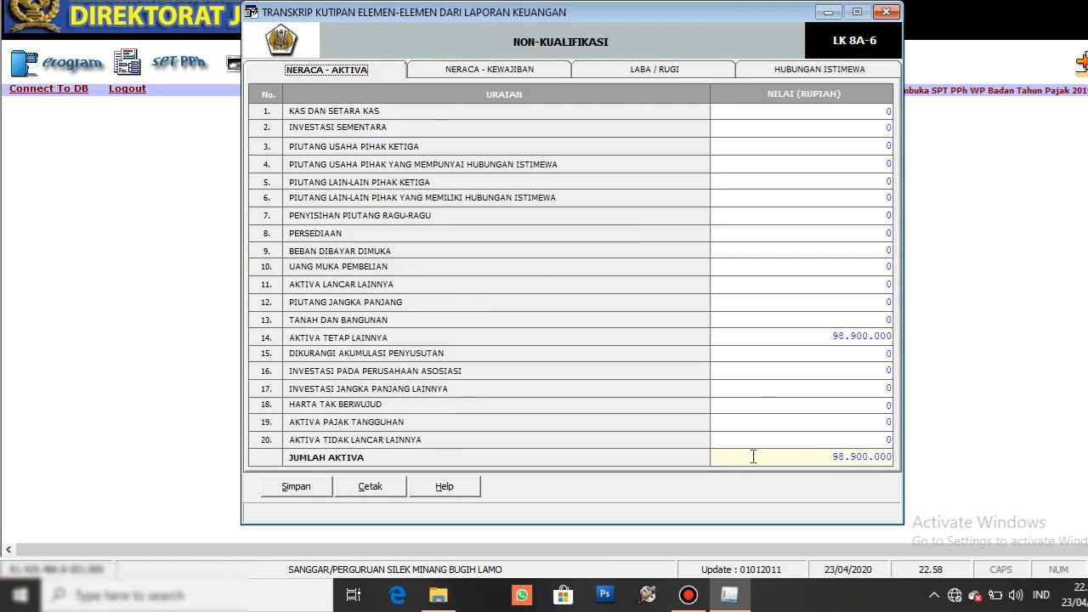
{"action": "left_click_drag", "start_coordinate": [759, 457], "coordinate": [827, 456]}
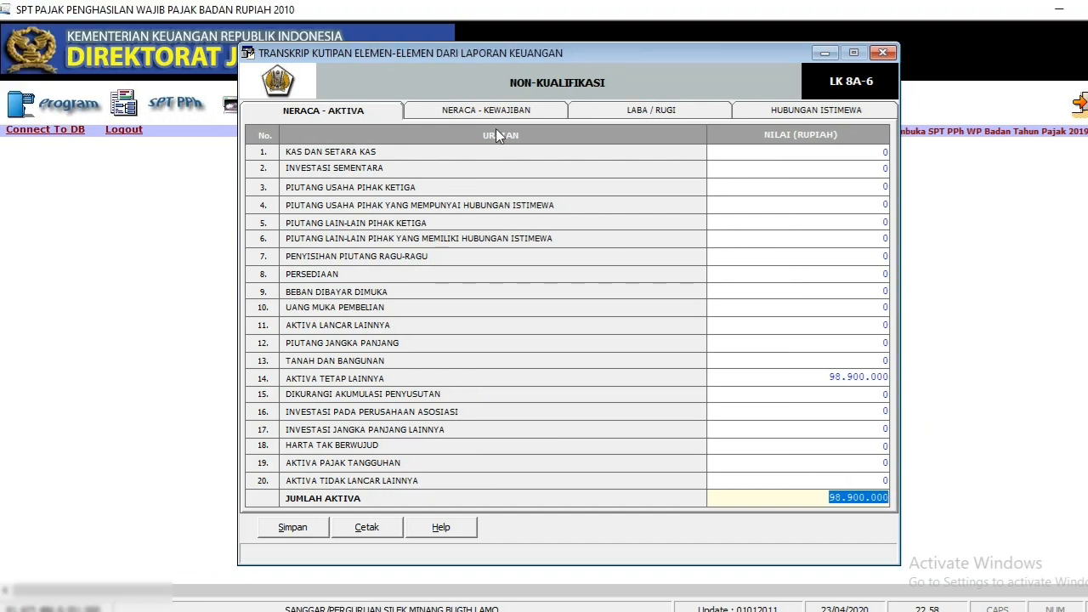
{"action": "left_click", "coordinate": [520, 114]}
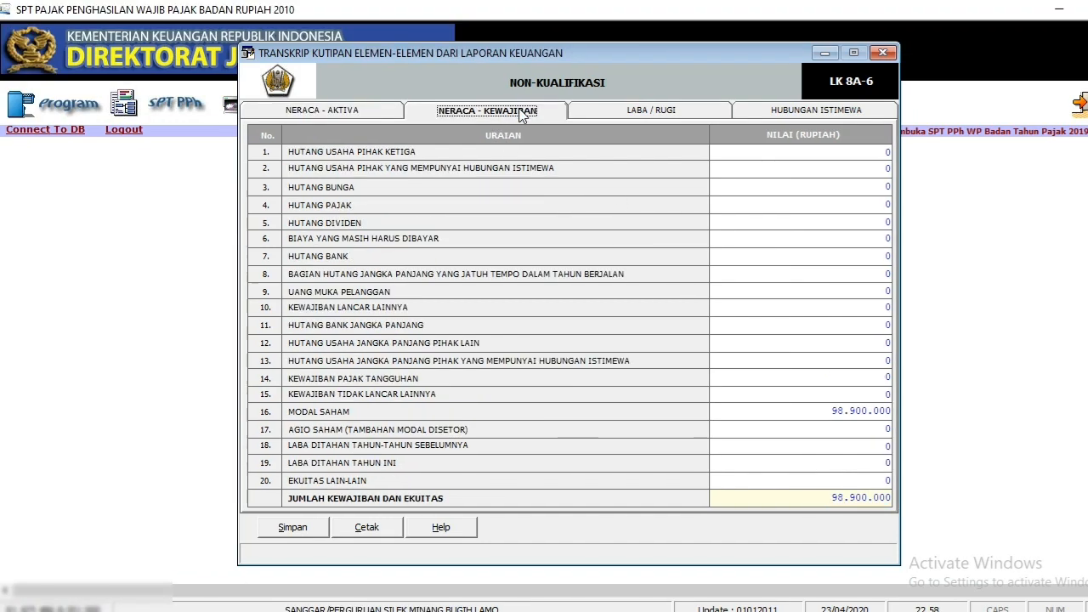
On Laba / Rugi, enter 98.900.000 for Penjualan Bersih and Beban Umum dan Administrasi
{"action": "left_click", "coordinate": [587, 109]}
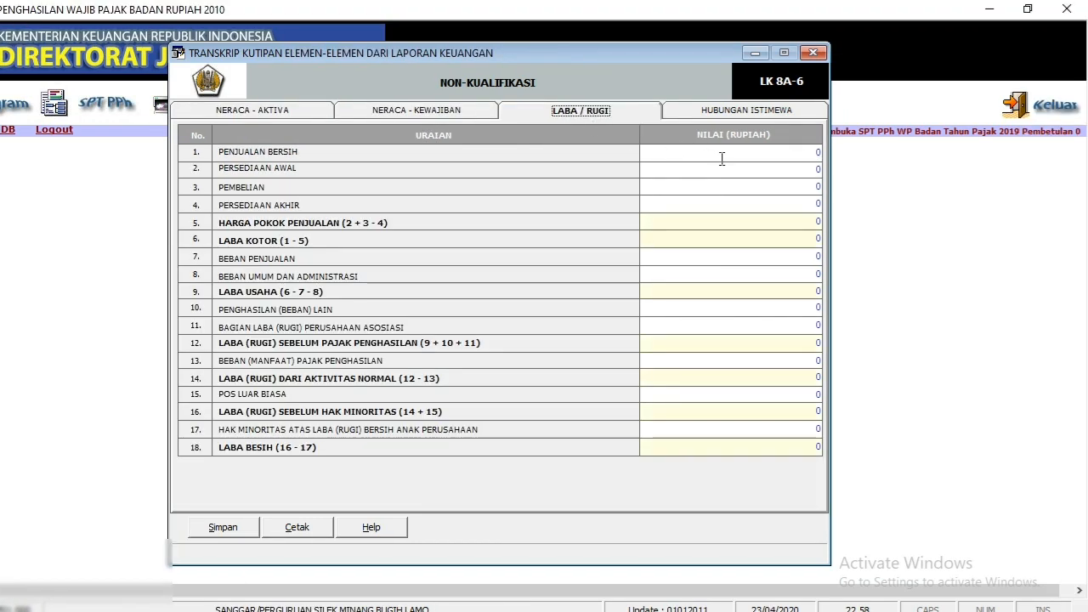
{"action": "left_click", "coordinate": [812, 156]}
{"action": "type", "text": "9"}
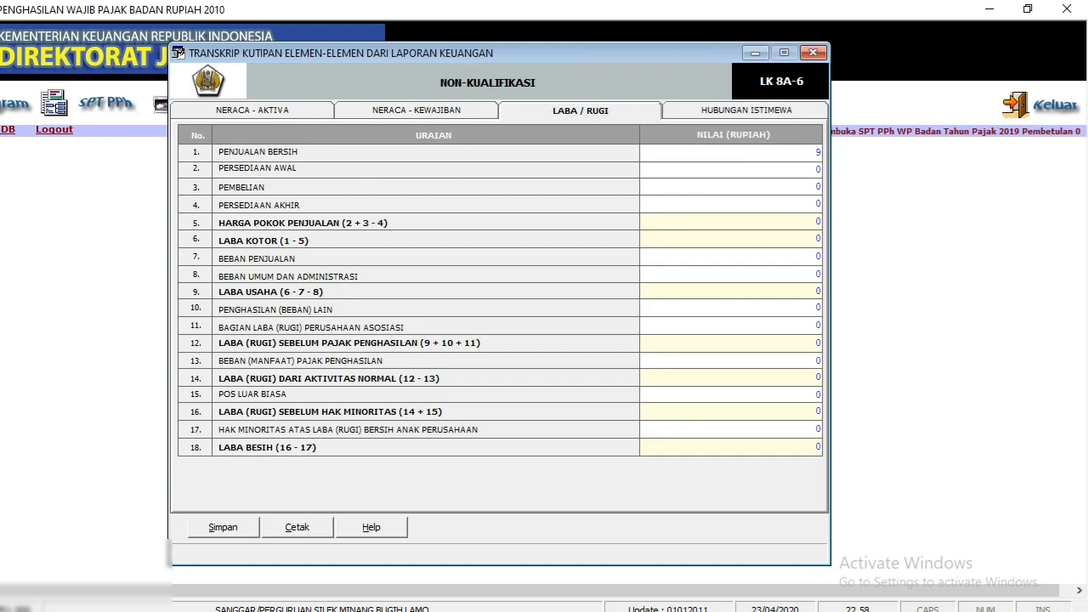
{"action": "type", "text": "8900000"}
{"action": "key", "text": "Tab"}
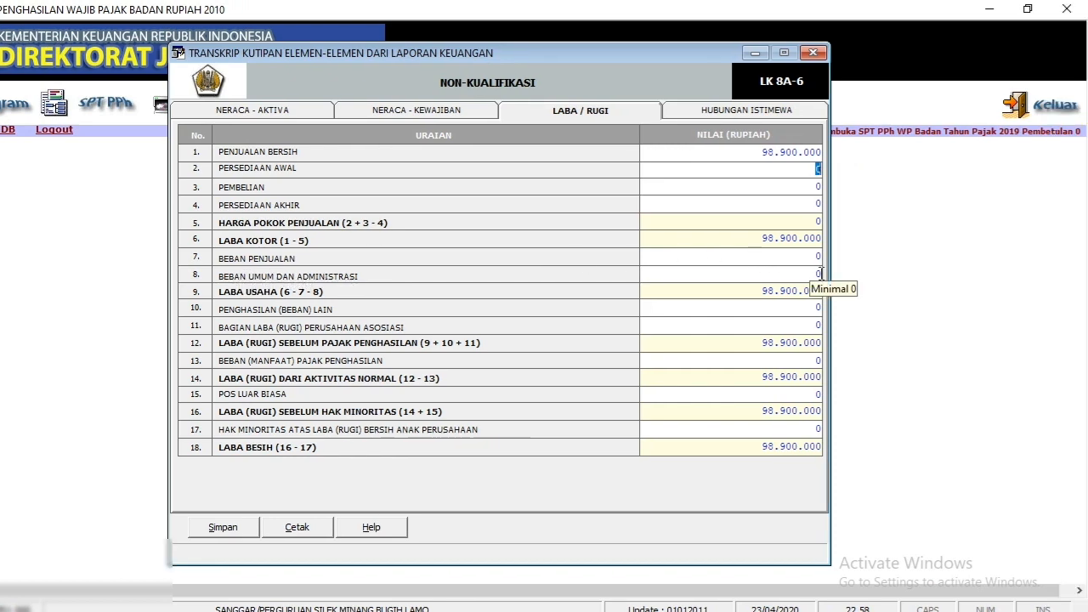
{"action": "left_click", "coordinate": [862, 274]}
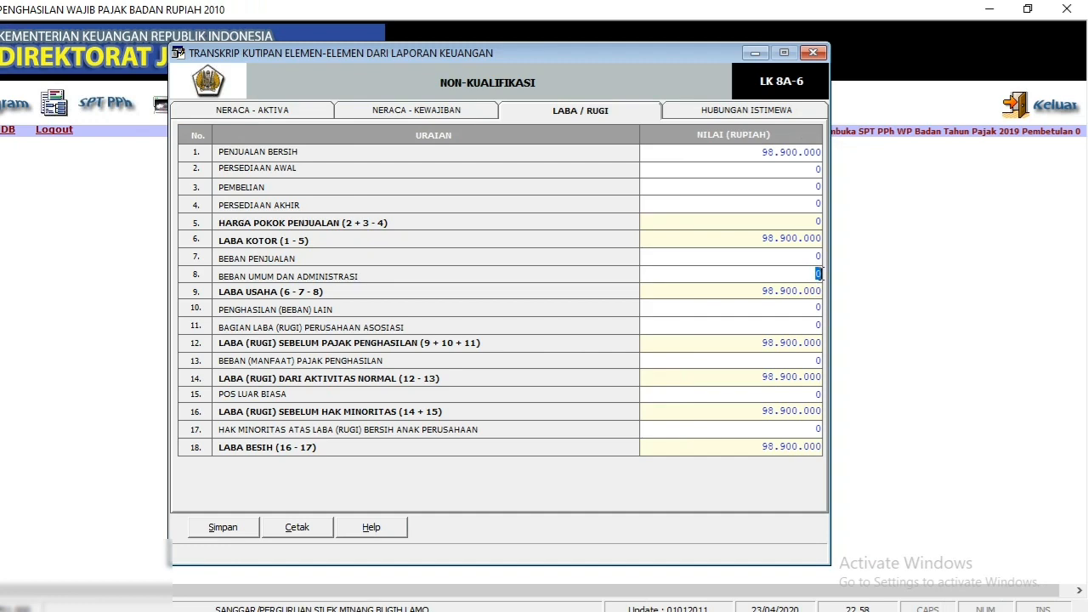
{"action": "type", "text": "98.9"}
{"action": "type", "text": "0"}
{"action": "type", "text": "0.000"}
{"action": "key", "text": "Tab"}
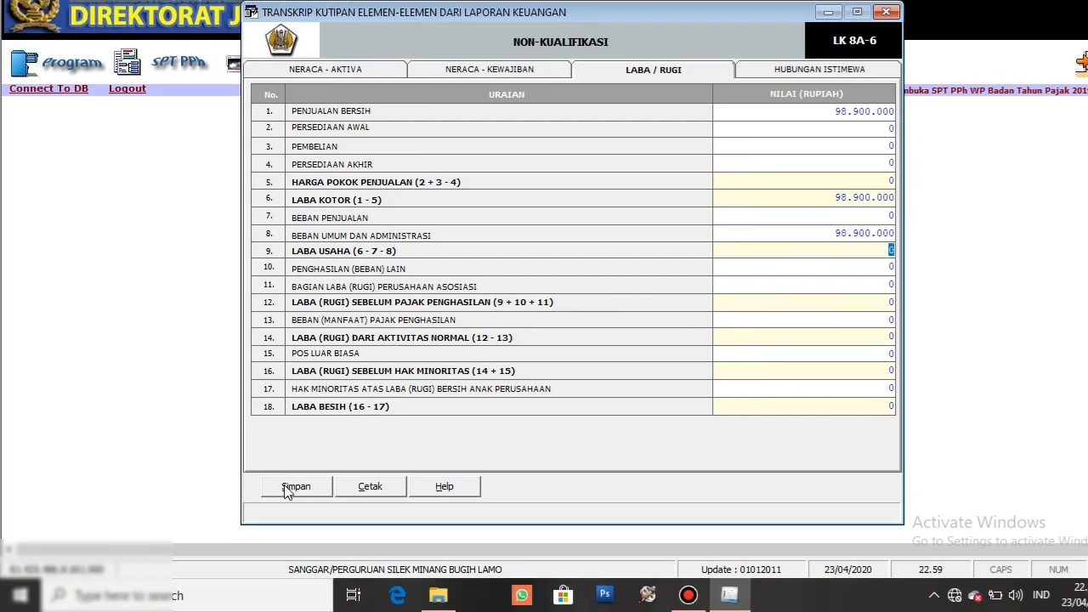
Save the transcript data and close the form
{"action": "left_click", "coordinate": [289, 490]}
{"action": "left_click", "coordinate": [575, 335]}
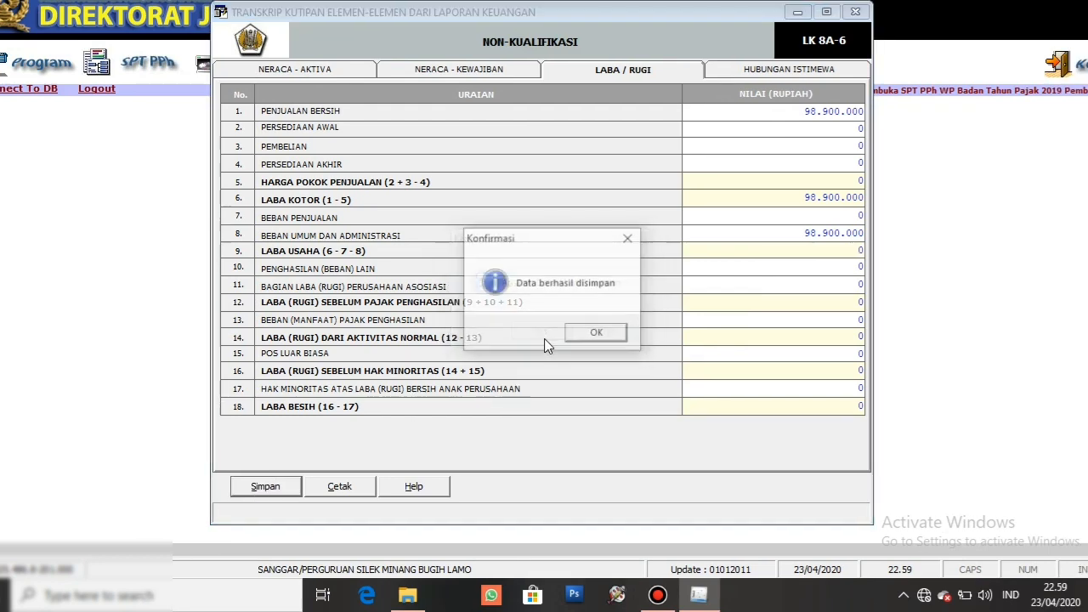
{"action": "left_click", "coordinate": [598, 334]}
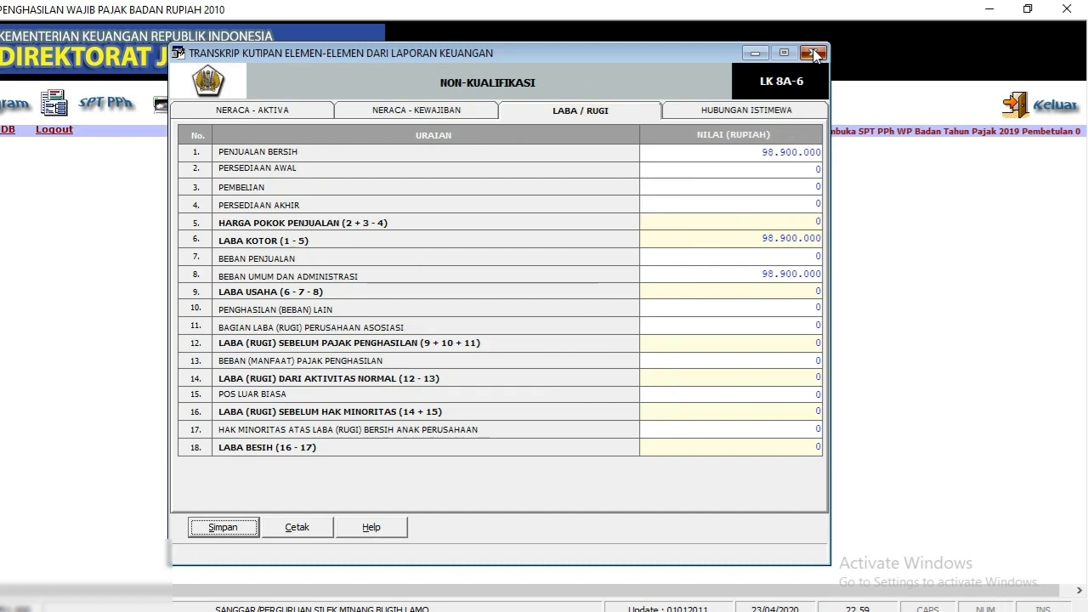
{"action": "left_click", "coordinate": [856, 12]}
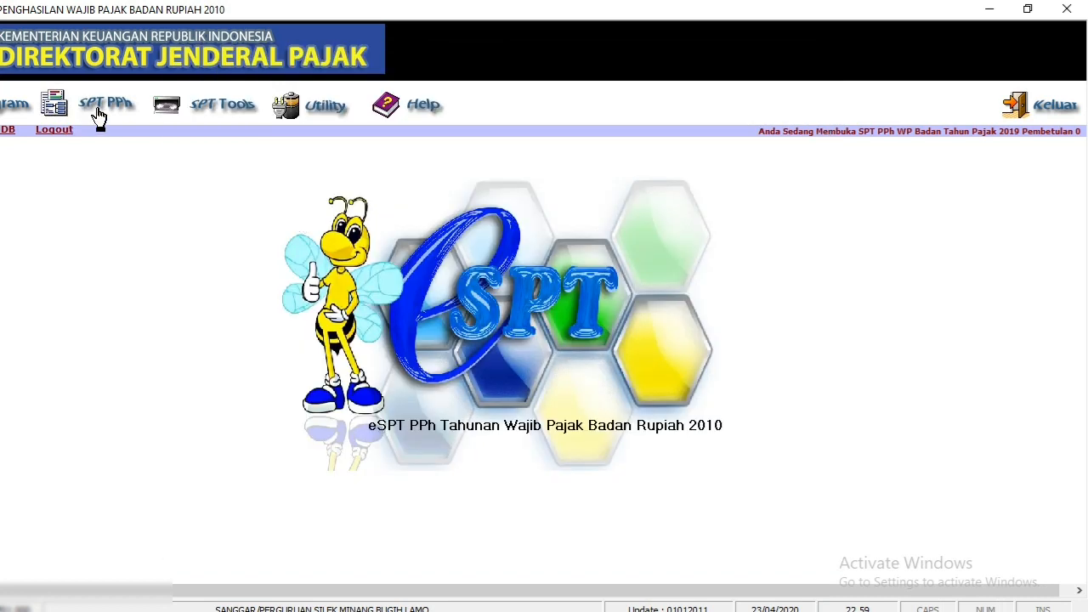
Open the fiscal depreciation and amortization list and start a new entry
{"action": "left_click", "coordinate": [53, 108]}
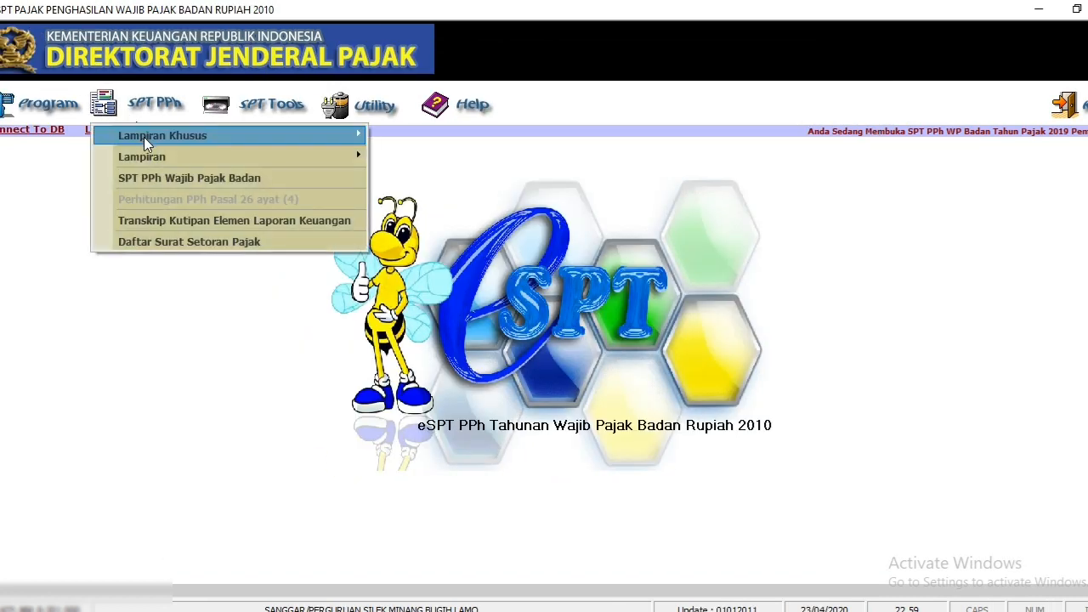
{"action": "mouse_move", "coordinate": [323, 135]}
{"action": "left_click", "coordinate": [423, 158]}
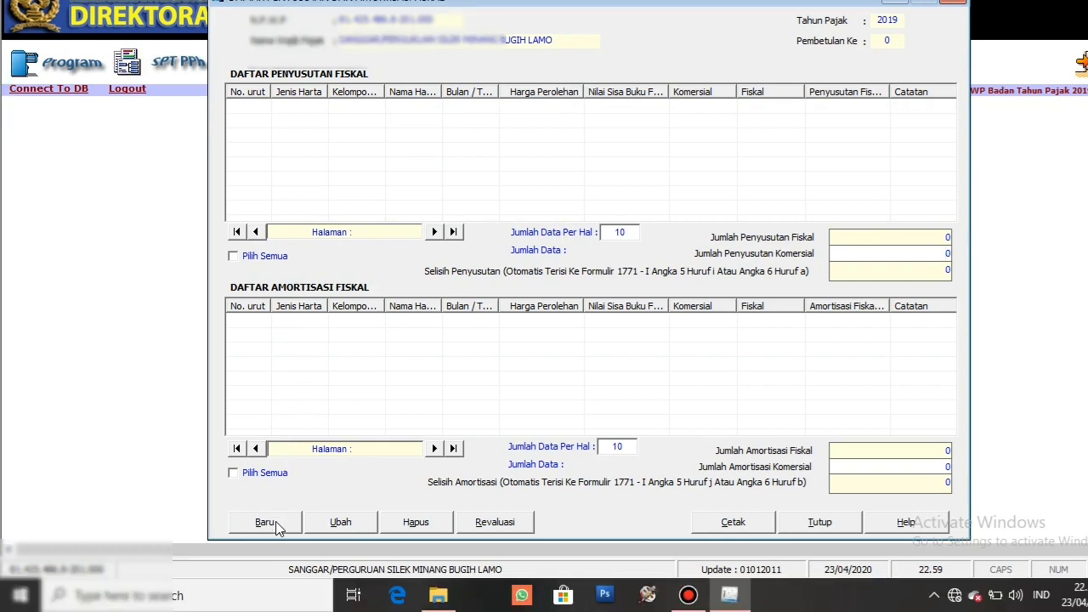
{"action": "left_click", "coordinate": [277, 515]}
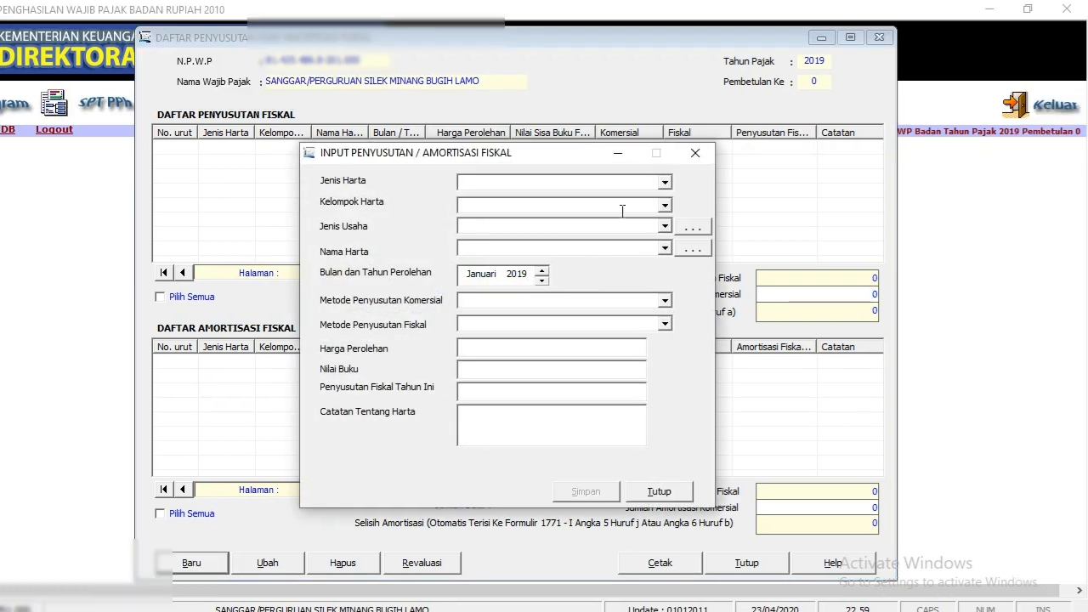
Set asset type Harta Berwujud, group Kelompok 1, and bring up the business-type reference list
{"action": "left_click", "coordinate": [665, 183]}
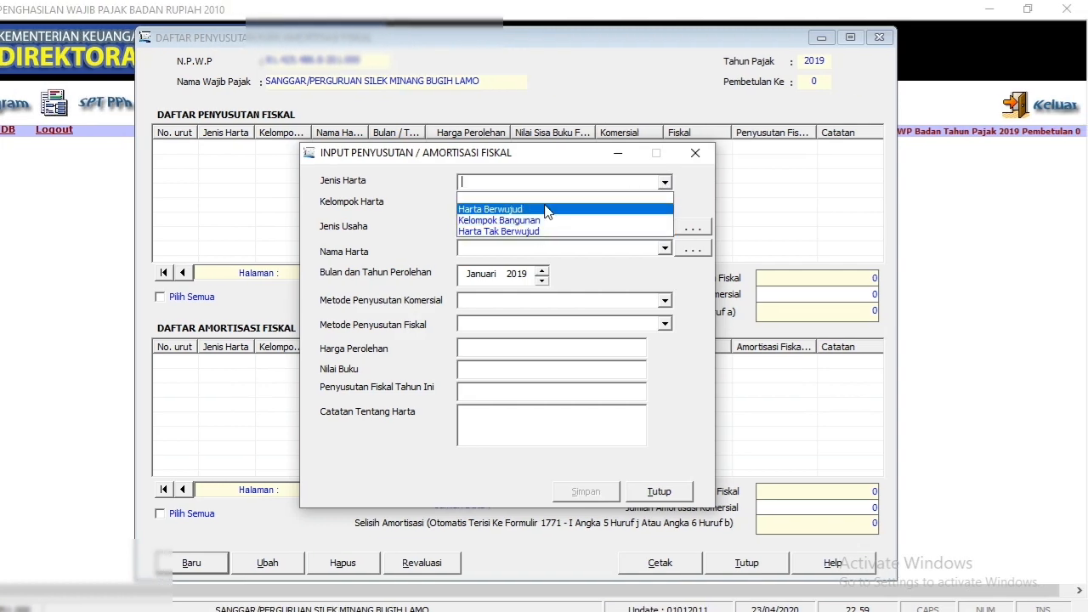
{"action": "left_click", "coordinate": [547, 210]}
{"action": "left_click", "coordinate": [665, 207]}
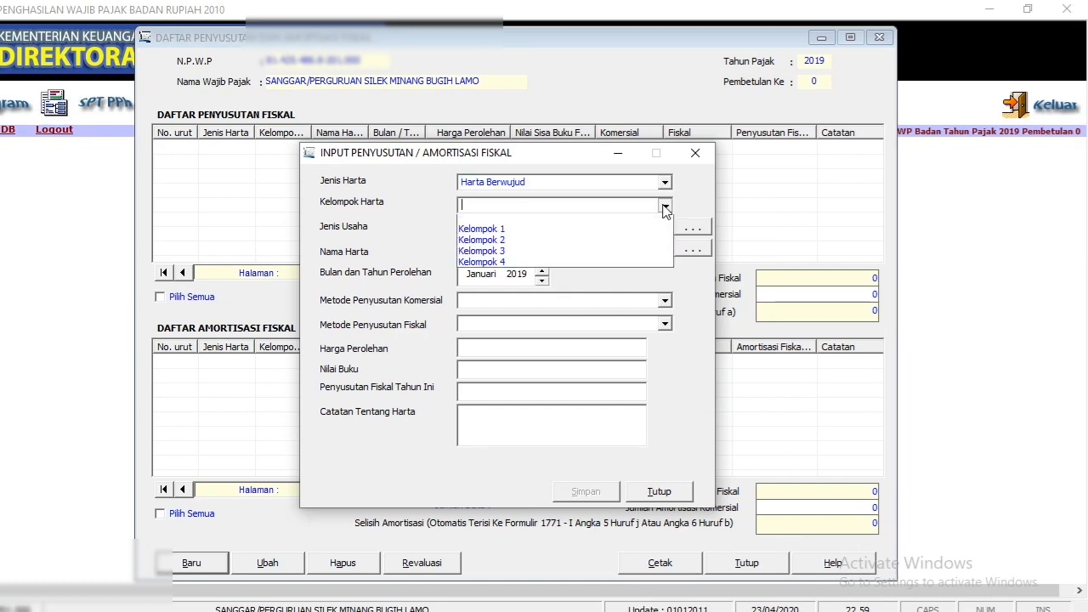
{"action": "left_click", "coordinate": [583, 233]}
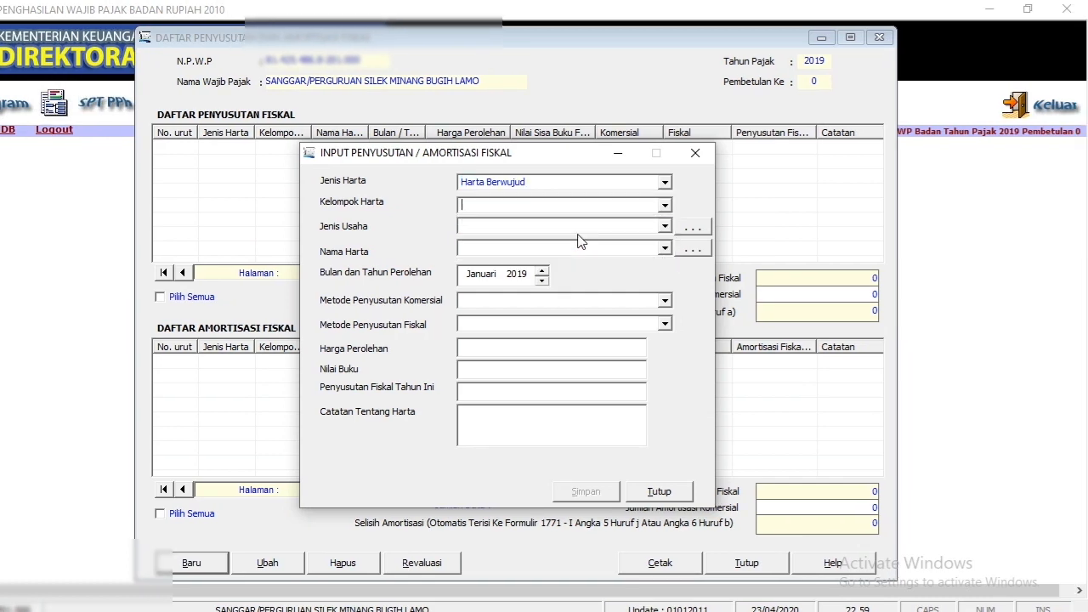
{"action": "left_click", "coordinate": [666, 228]}
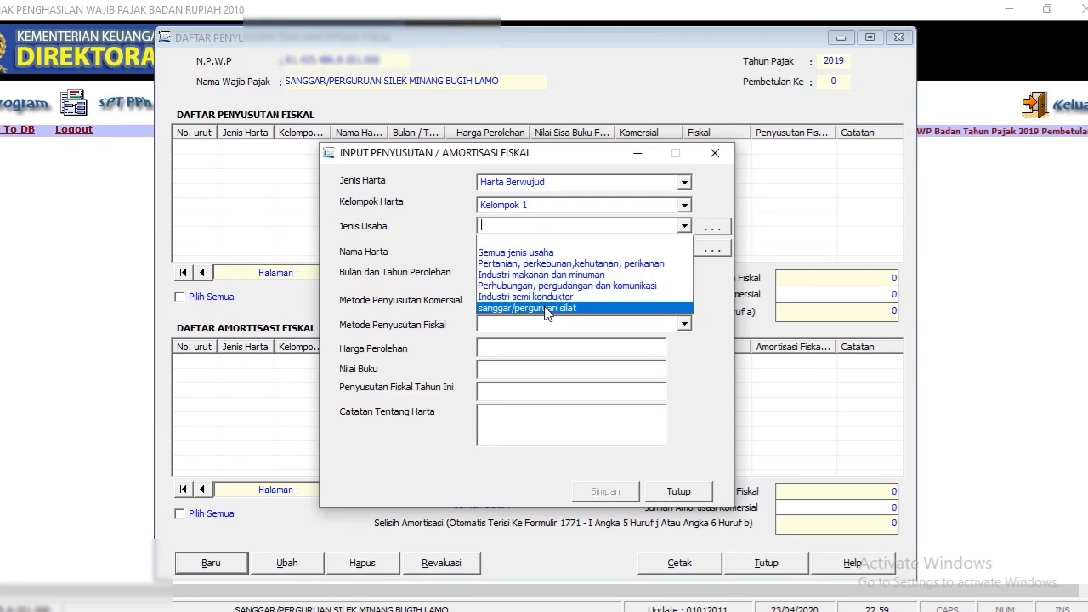
{"action": "left_click", "coordinate": [705, 230]}
{"action": "left_click", "coordinate": [686, 230]}
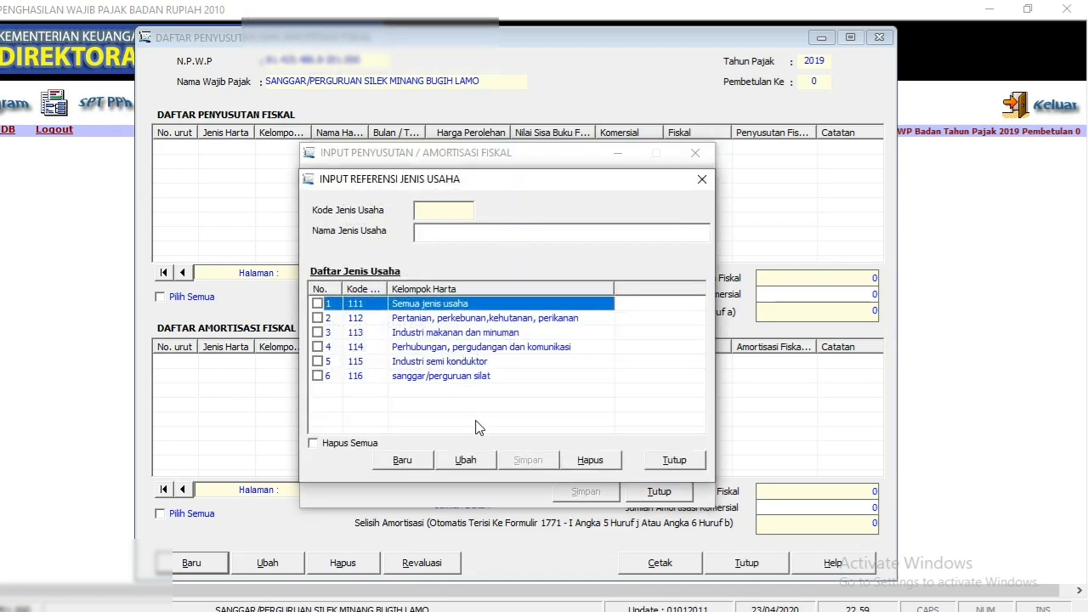
Start a new business-type entry, then close the reference list, accepting the save and incomplete-data prompts
{"action": "left_click", "coordinate": [403, 460]}
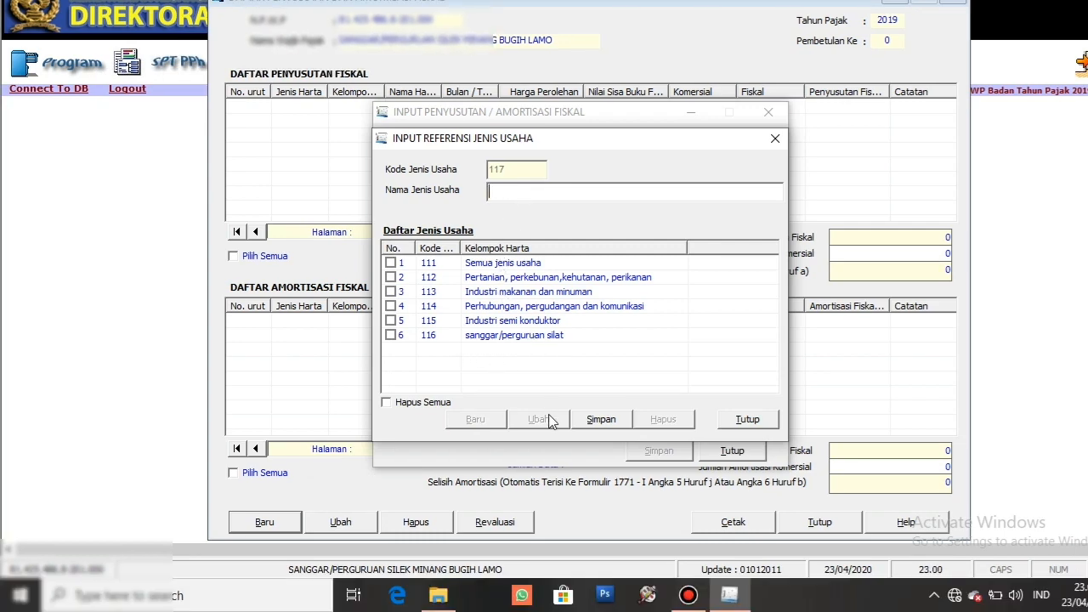
{"action": "left_click", "coordinate": [729, 420]}
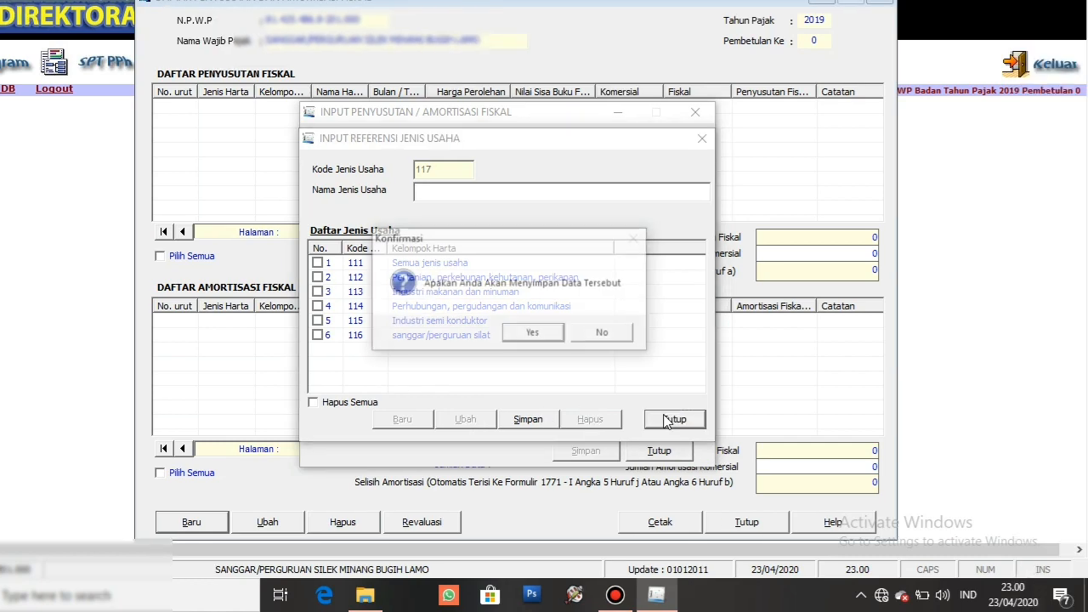
{"action": "left_click", "coordinate": [546, 334]}
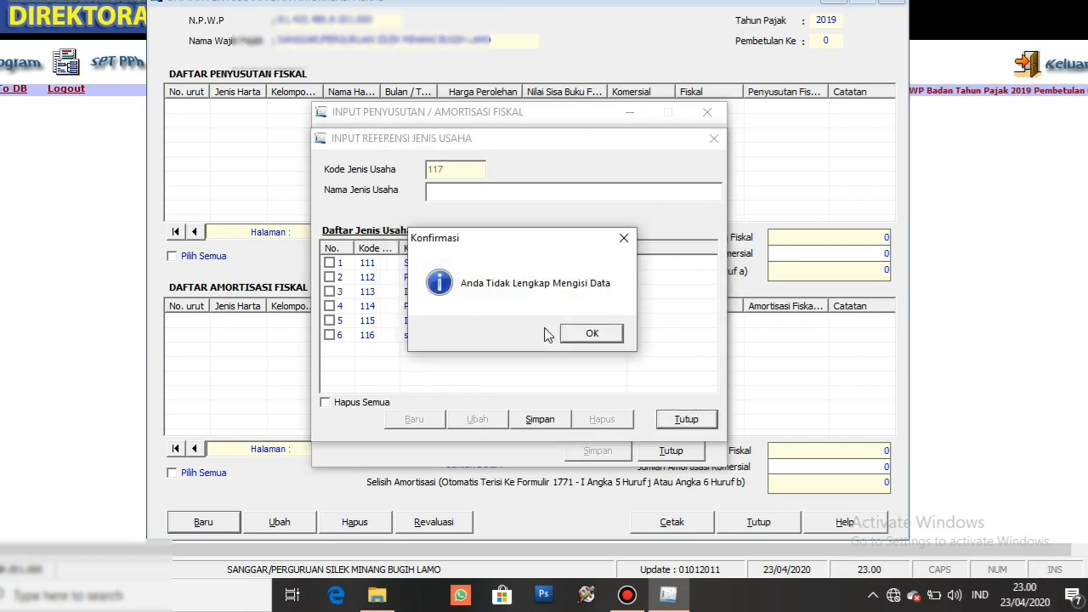
{"action": "left_click", "coordinate": [586, 336]}
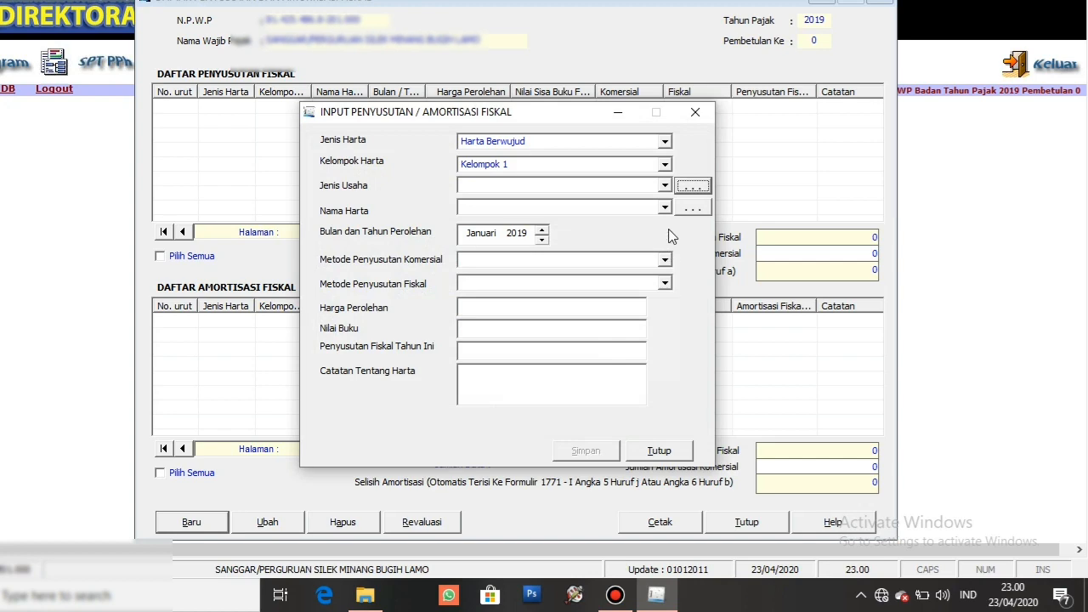
Set business type sanggar/perguruan silat, asset Pakaian Tari Galombang, acquired in Juni
{"action": "left_click", "coordinate": [665, 186]}
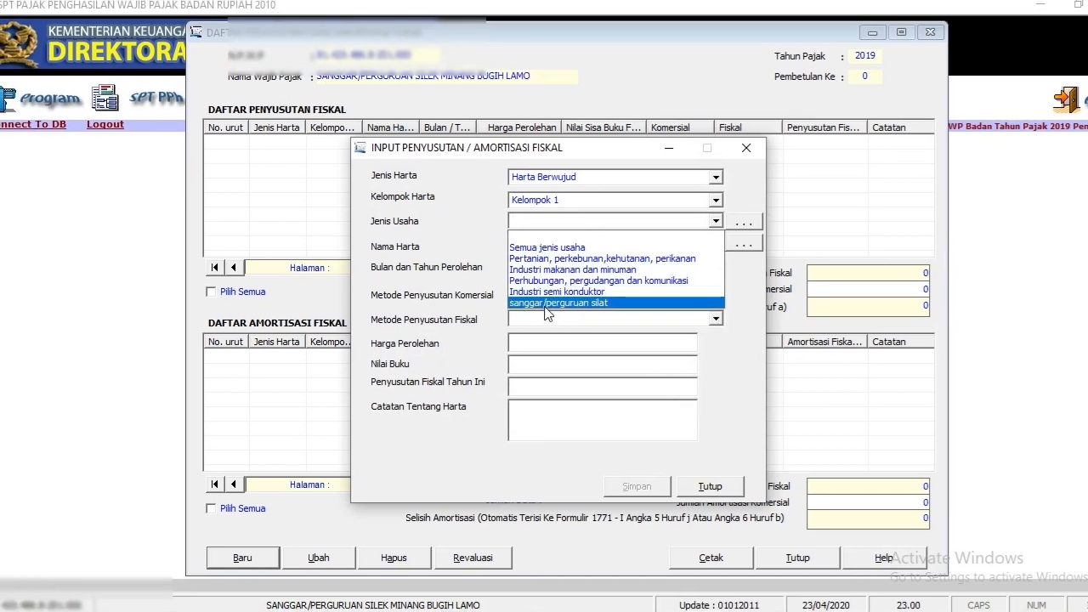
{"action": "left_click", "coordinate": [547, 301]}
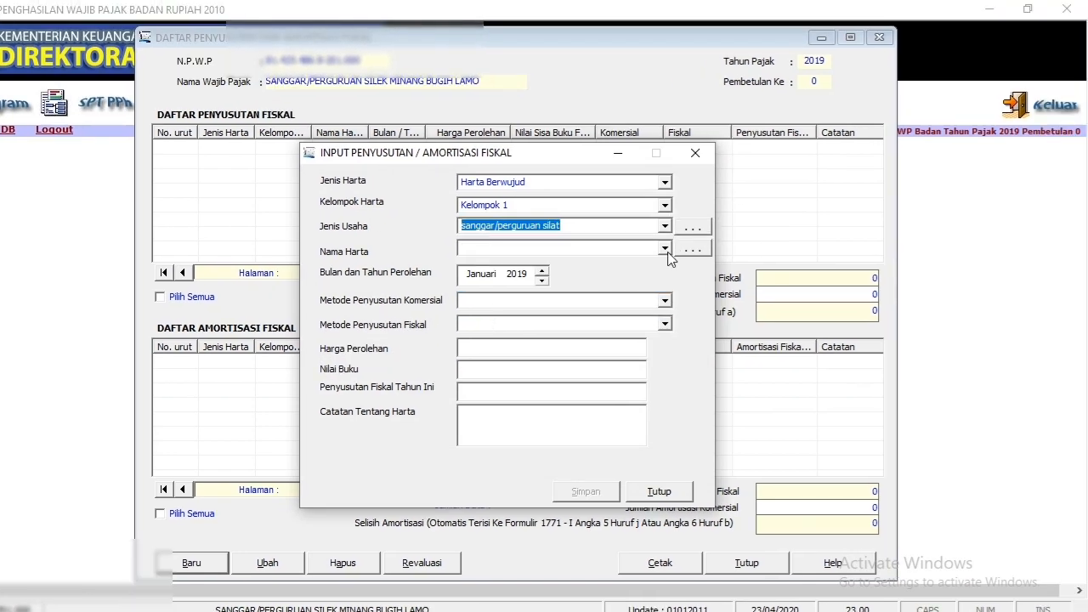
{"action": "left_click", "coordinate": [666, 249]}
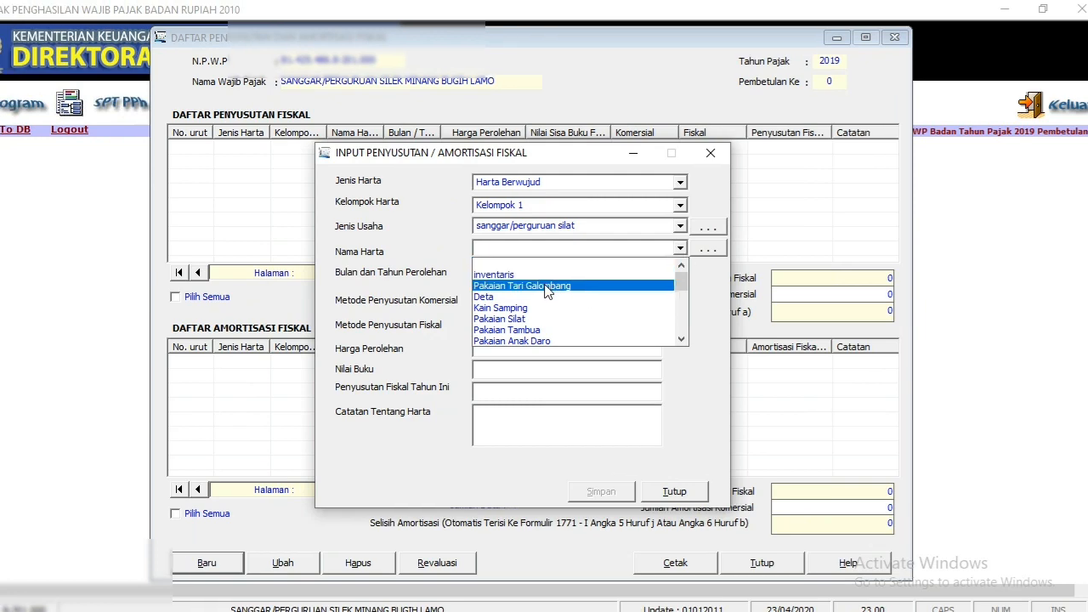
{"action": "left_click", "coordinate": [547, 287]}
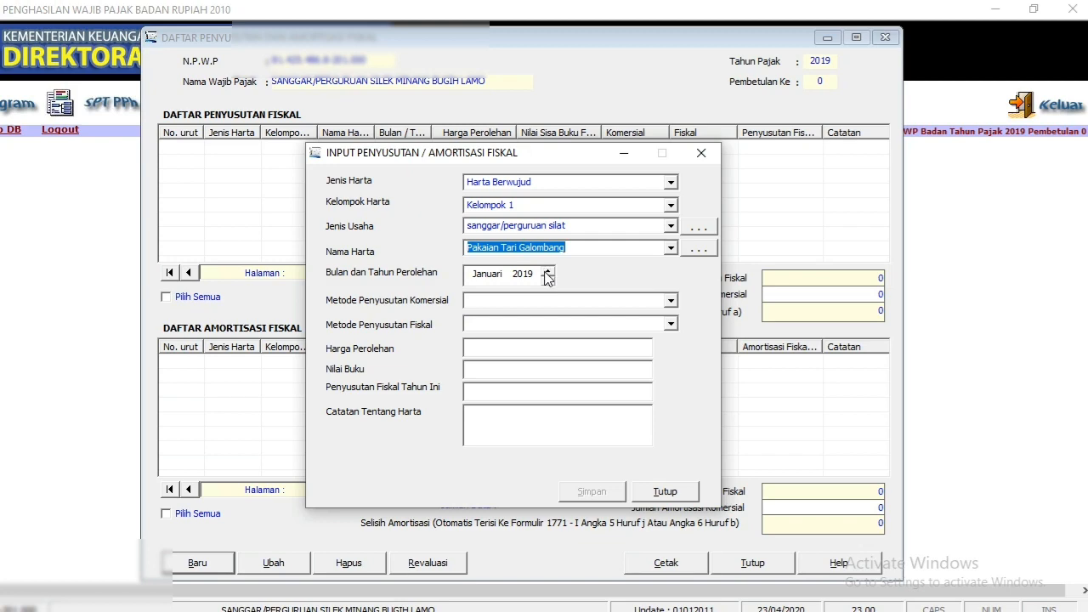
{"action": "left_click", "coordinate": [567, 270]}
{"action": "left_click", "coordinate": [567, 269]}
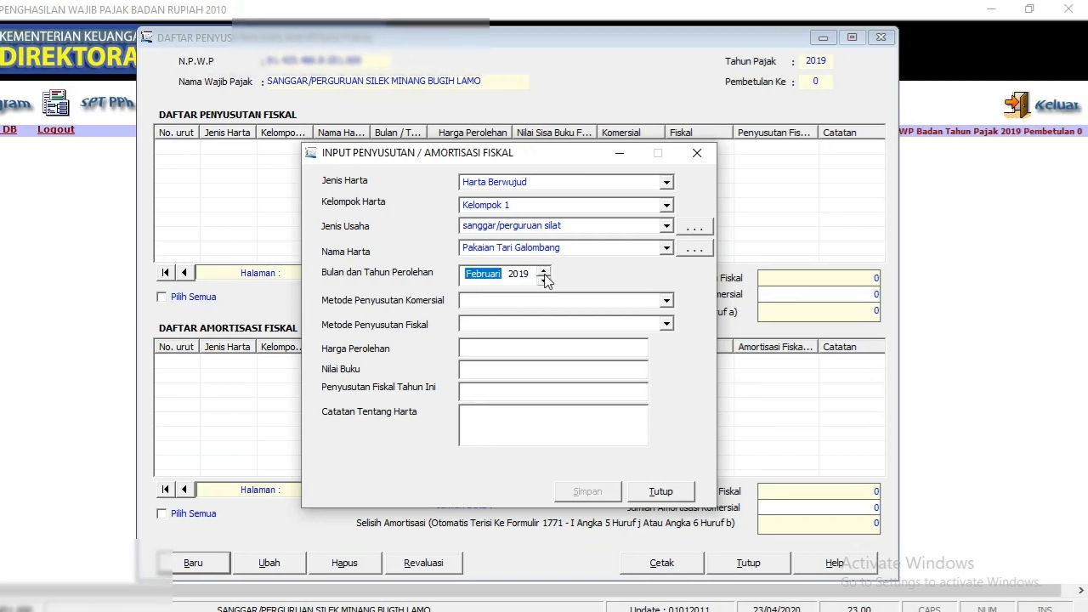
{"action": "left_click", "coordinate": [544, 272]}
{"action": "left_click", "coordinate": [544, 272]}
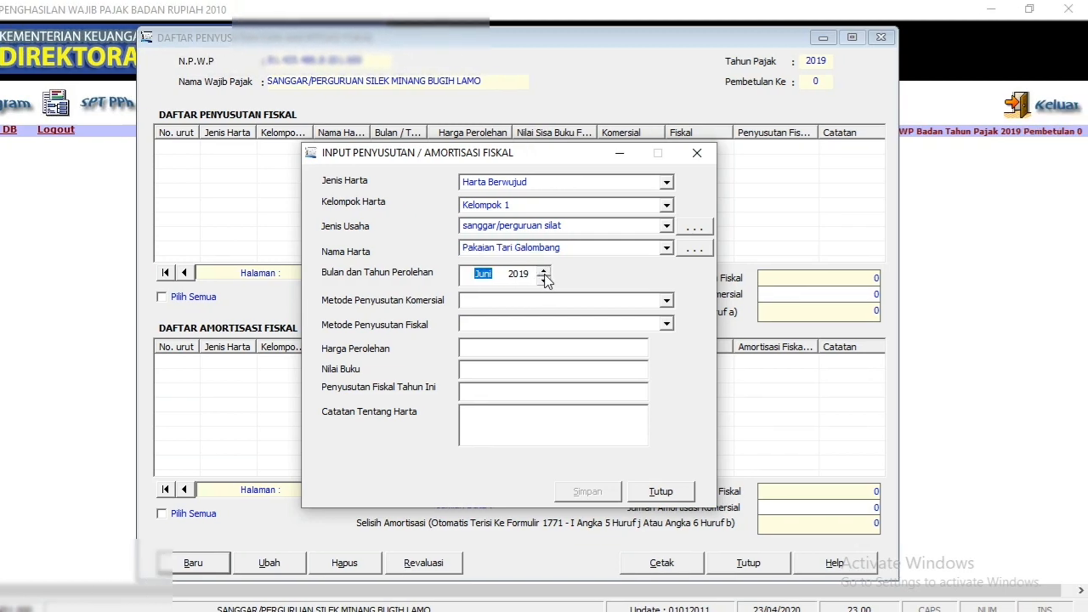
Use Garis Lurus for both methods, cost 10.000.000, note '30 stel pakaian tari galombang', and save
{"action": "left_click", "coordinate": [667, 305]}
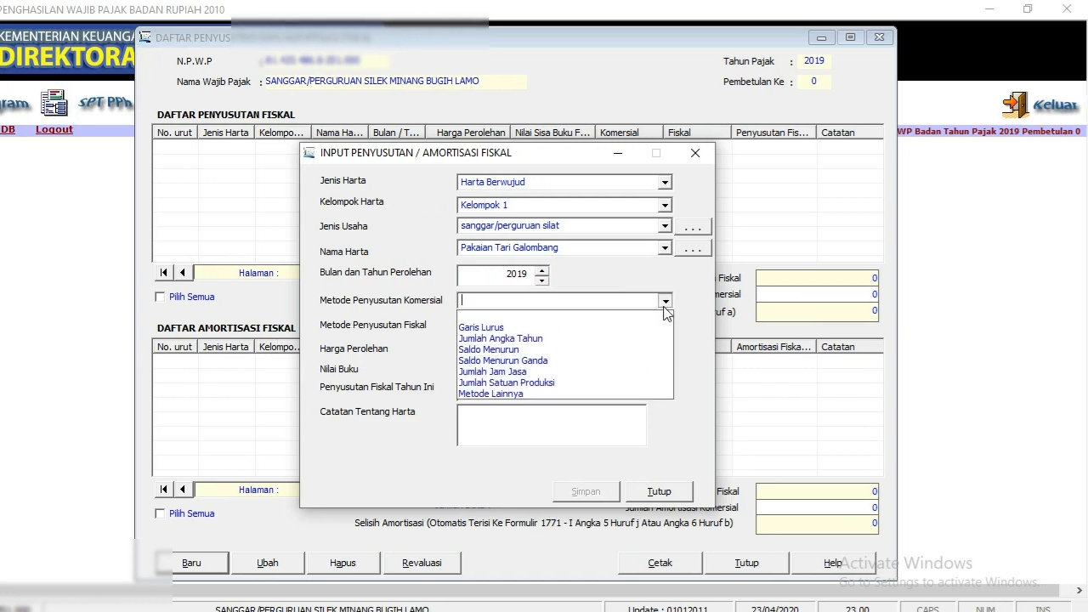
{"action": "left_click", "coordinate": [643, 327]}
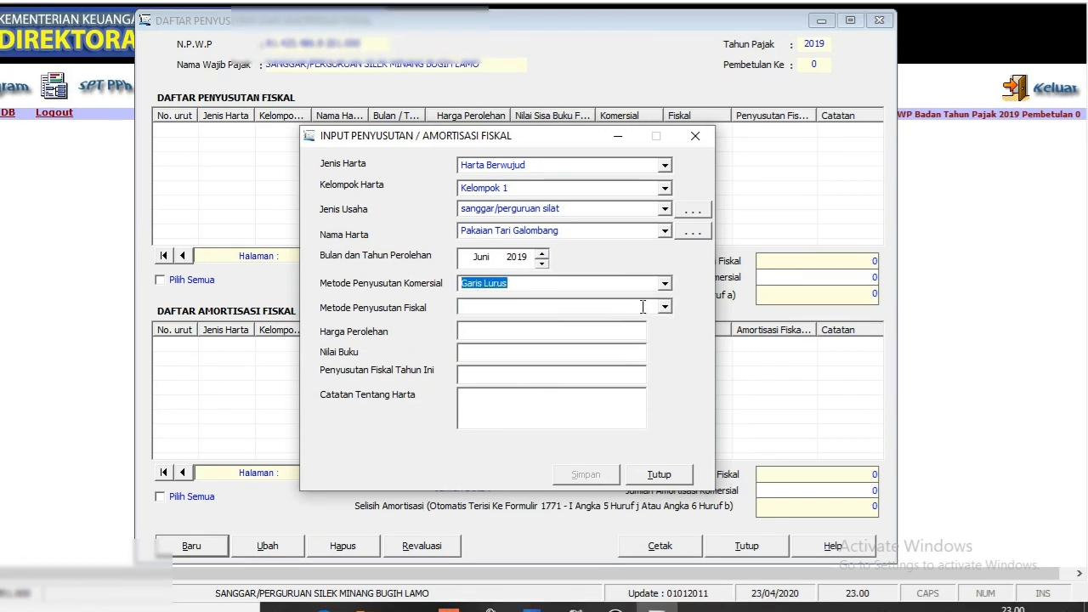
{"action": "left_click", "coordinate": [642, 307]}
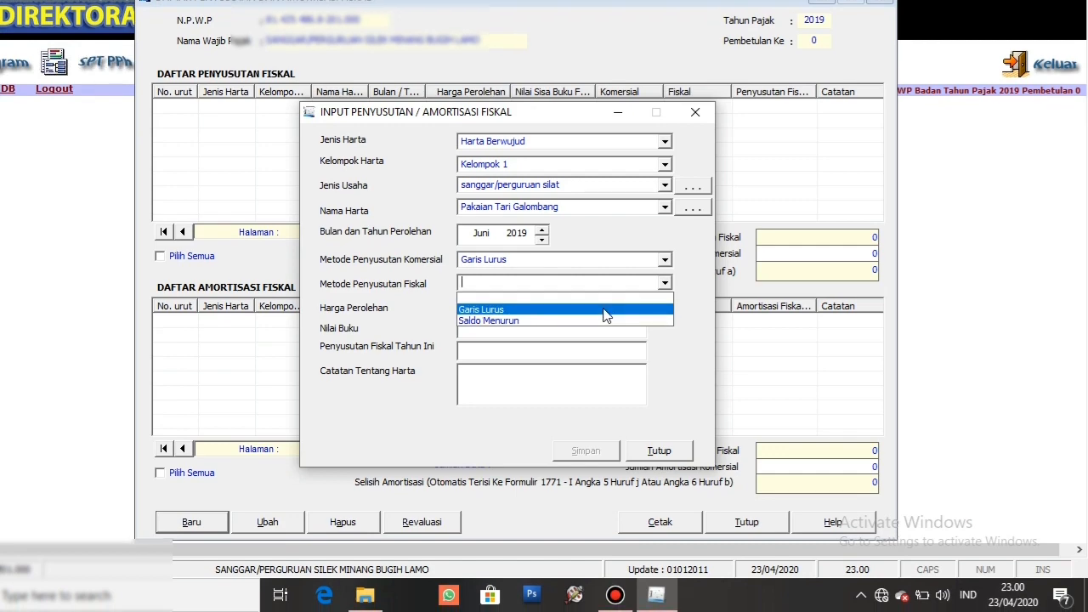
{"action": "left_click", "coordinate": [605, 311]}
{"action": "left_click", "coordinate": [534, 308]}
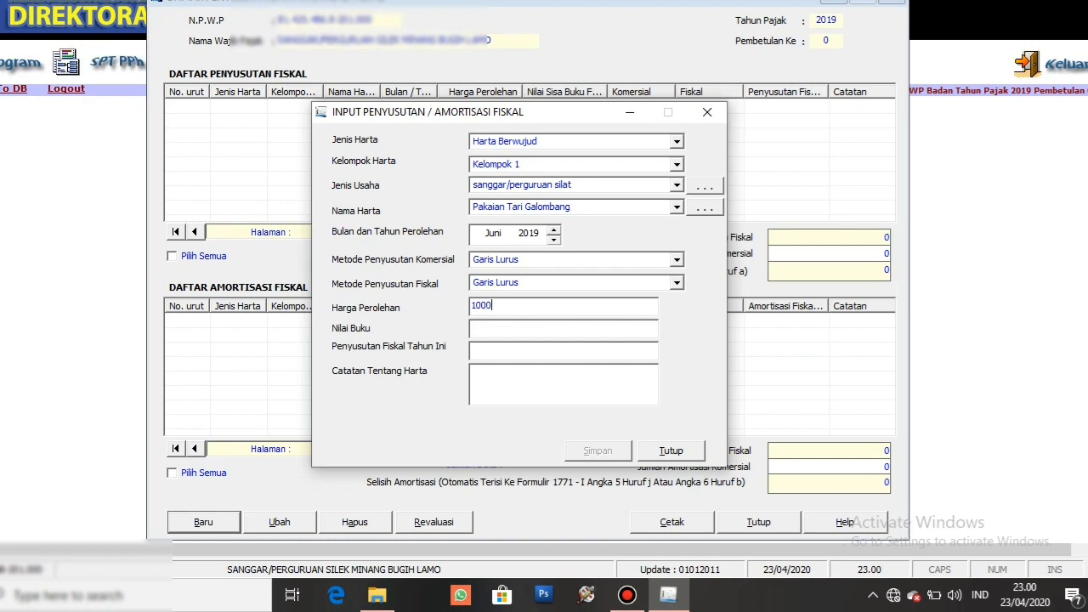
{"action": "key", "text": "Tab"}
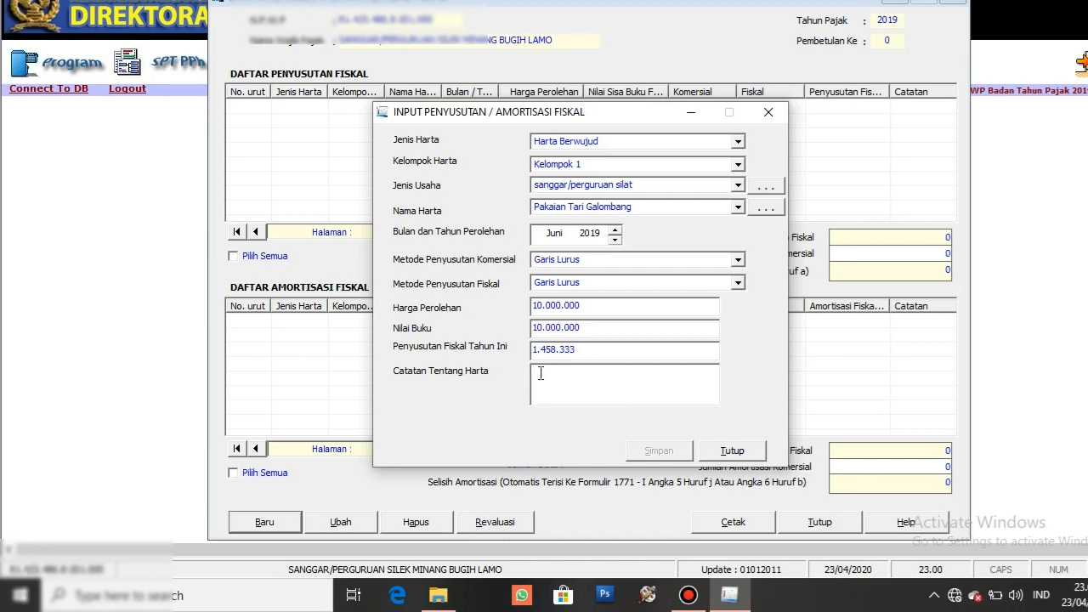
{"action": "type", "text": "3"}
{"action": "type", "text": "0 stel pakaian "}
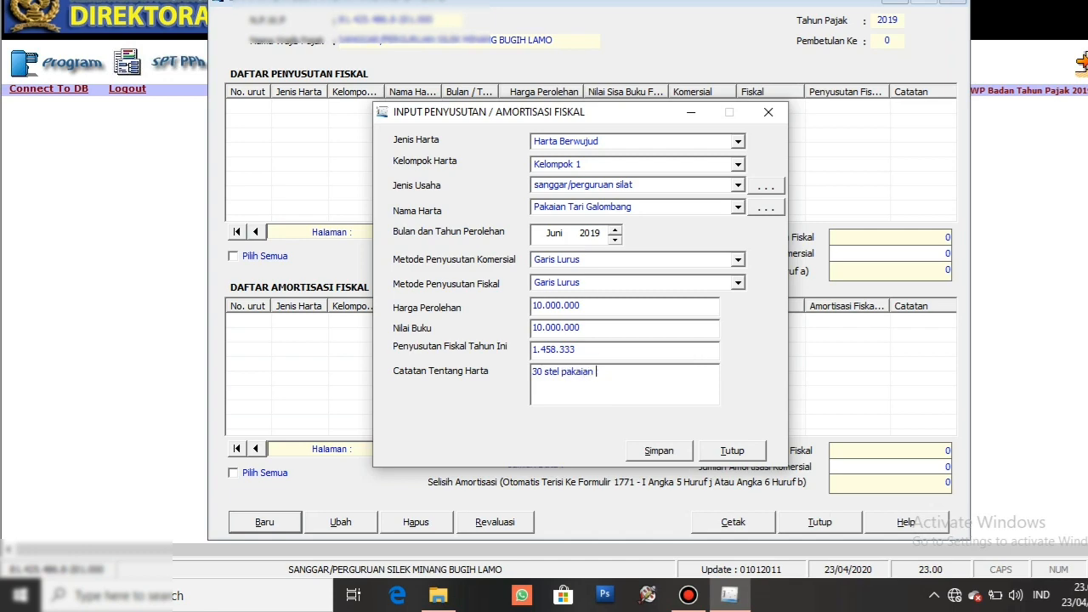
{"action": "type", "text": "tari galombang"}
{"action": "left_click", "coordinate": [659, 451]}
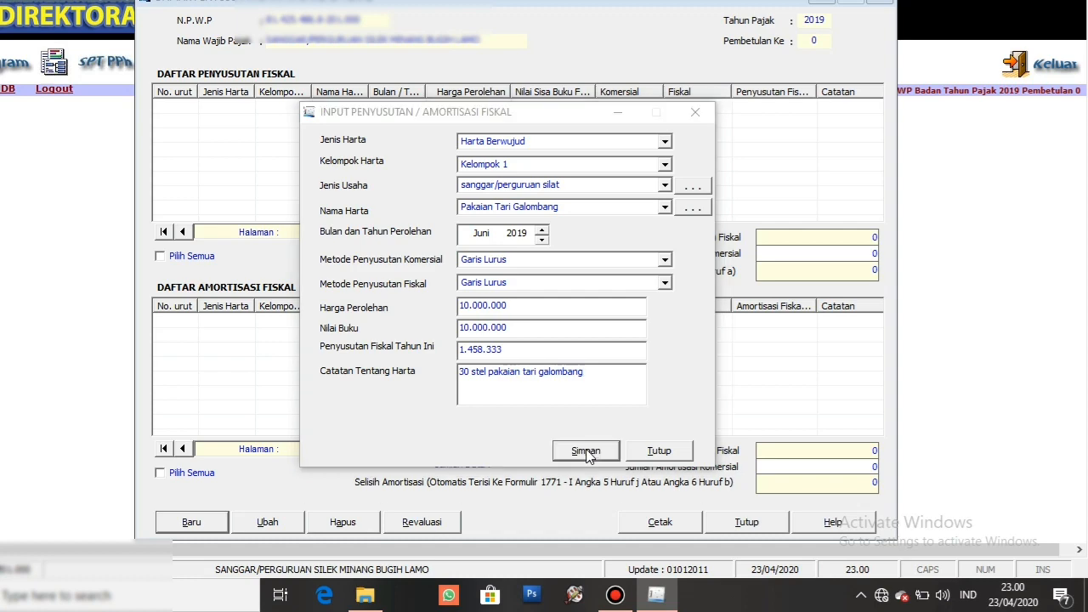
{"action": "left_click", "coordinate": [527, 335]}
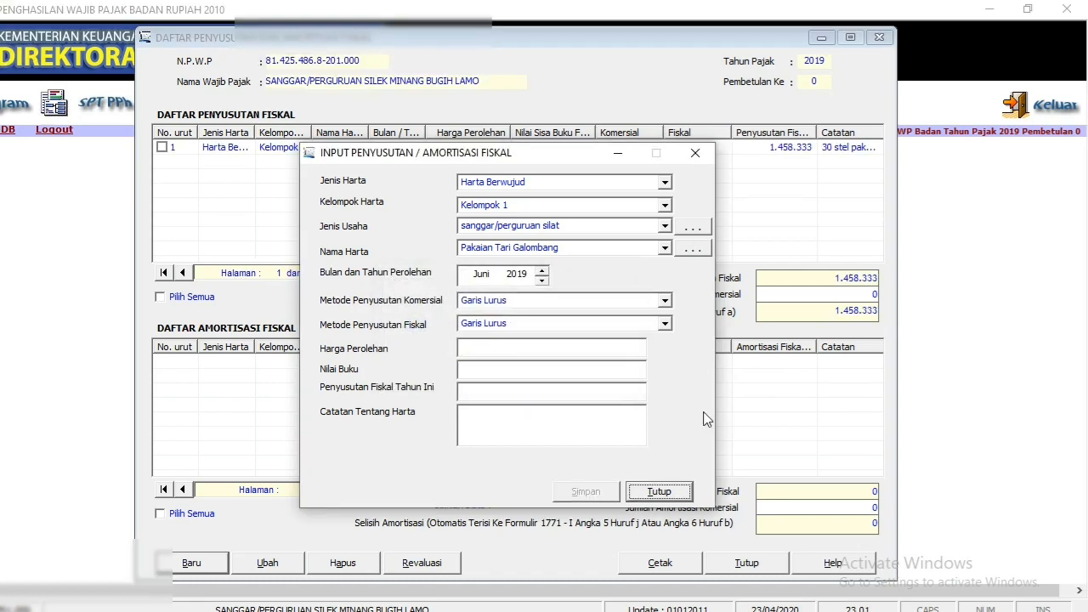
Change Jumlah Penyusutan Komersial to 13.033.332 for a 0 difference, then close the depreciation list
{"action": "left_click", "coordinate": [700, 158]}
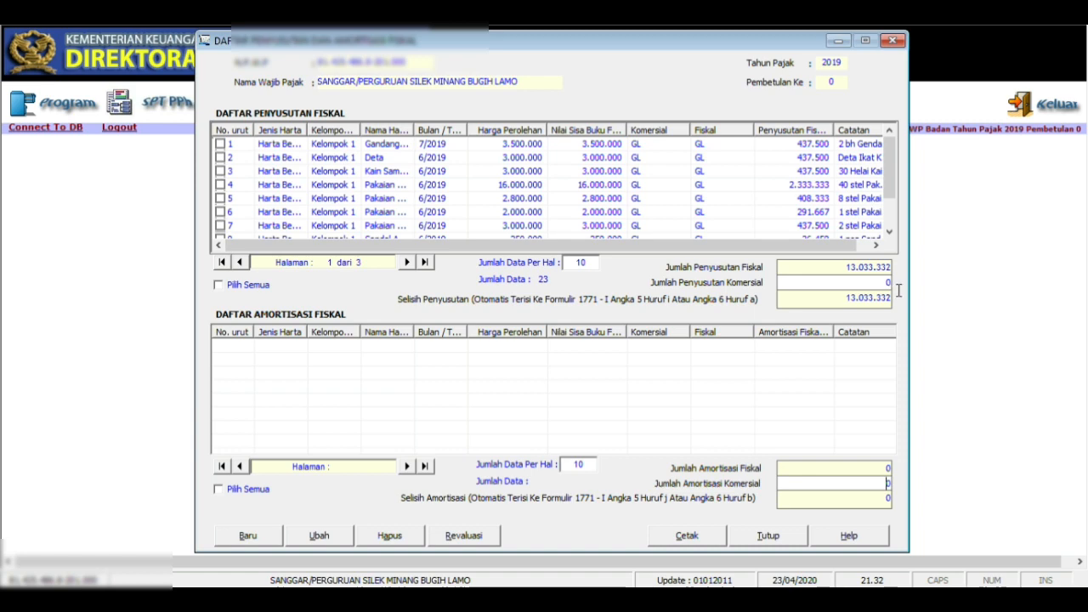
{"action": "left_click", "coordinate": [898, 291]}
{"action": "type", "text": "32"}
{"action": "key", "text": "Tab"}
{"action": "key", "text": "Tab"}
{"action": "key", "text": "Tab"}
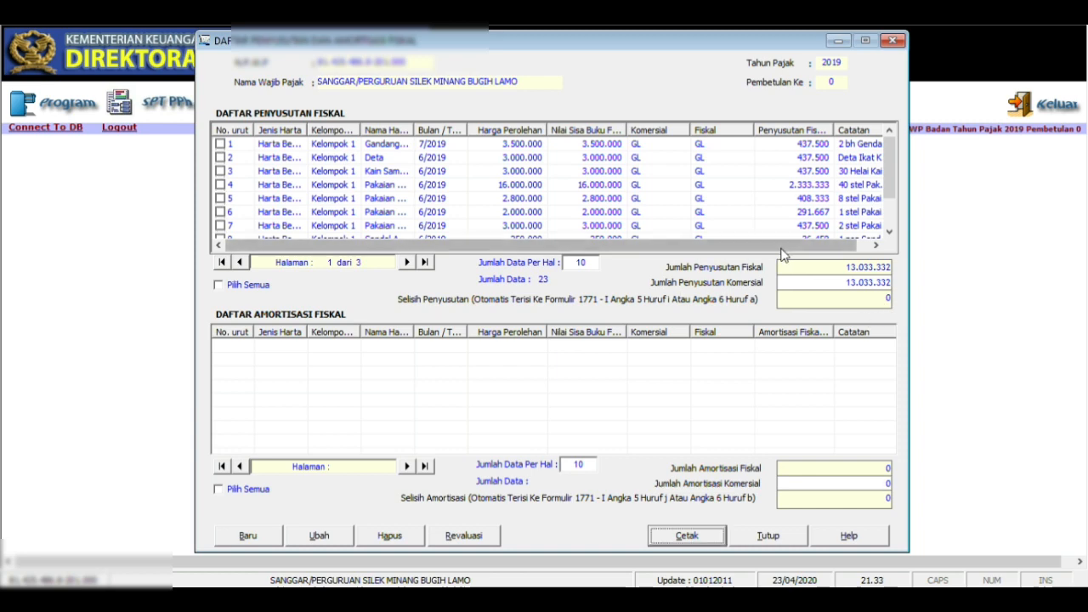
{"action": "left_click", "coordinate": [893, 41]}
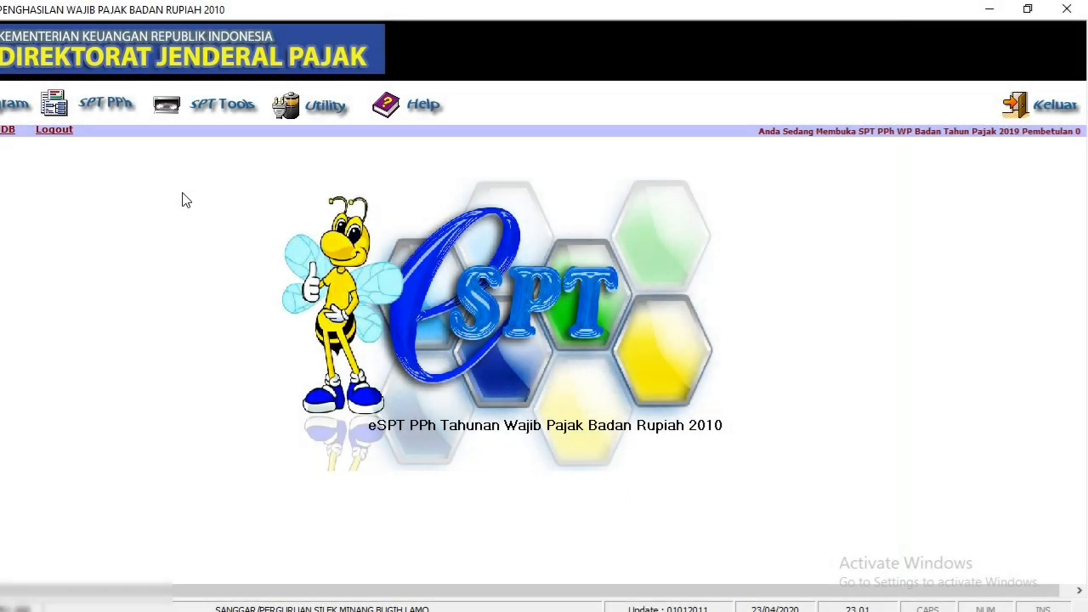
Open and close Formulir 1771-VI, then open Formulir 1771-V for shareholders and management
{"action": "left_click", "coordinate": [129, 117]}
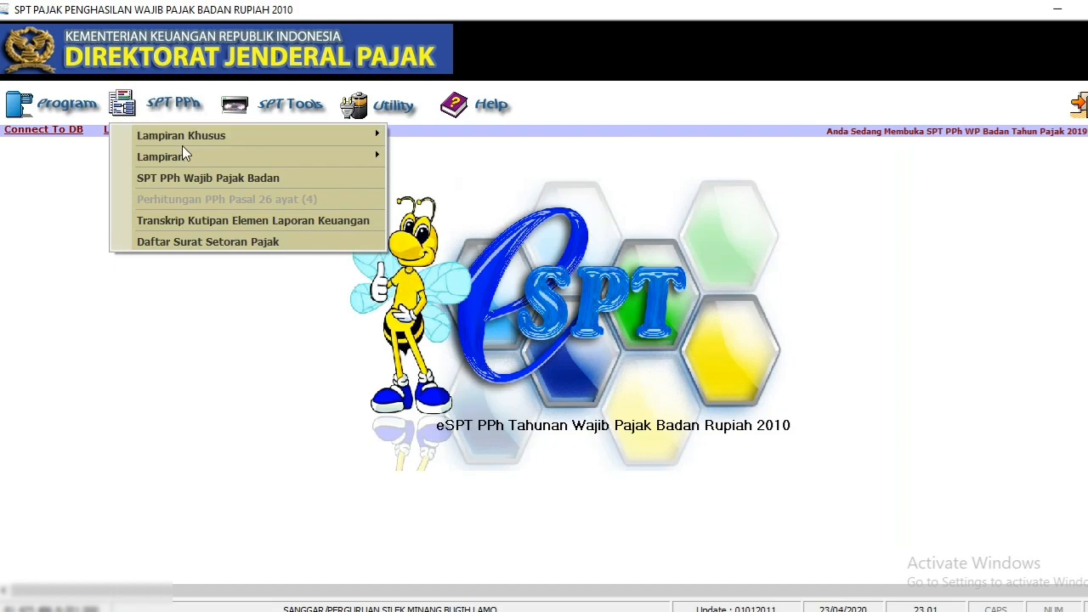
{"action": "mouse_move", "coordinate": [183, 157]}
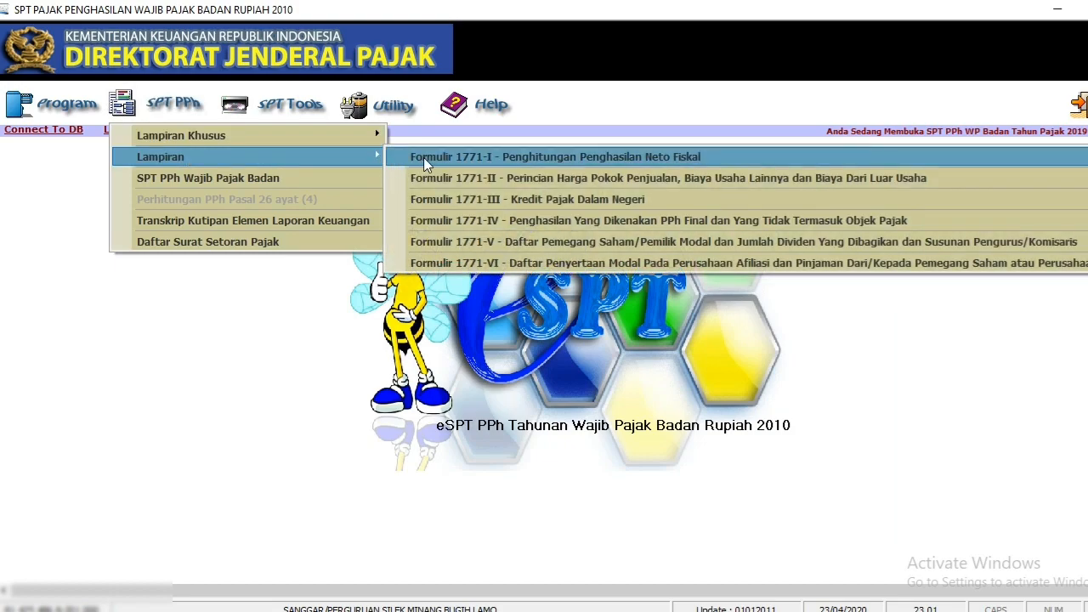
{"action": "left_click", "coordinate": [463, 263]}
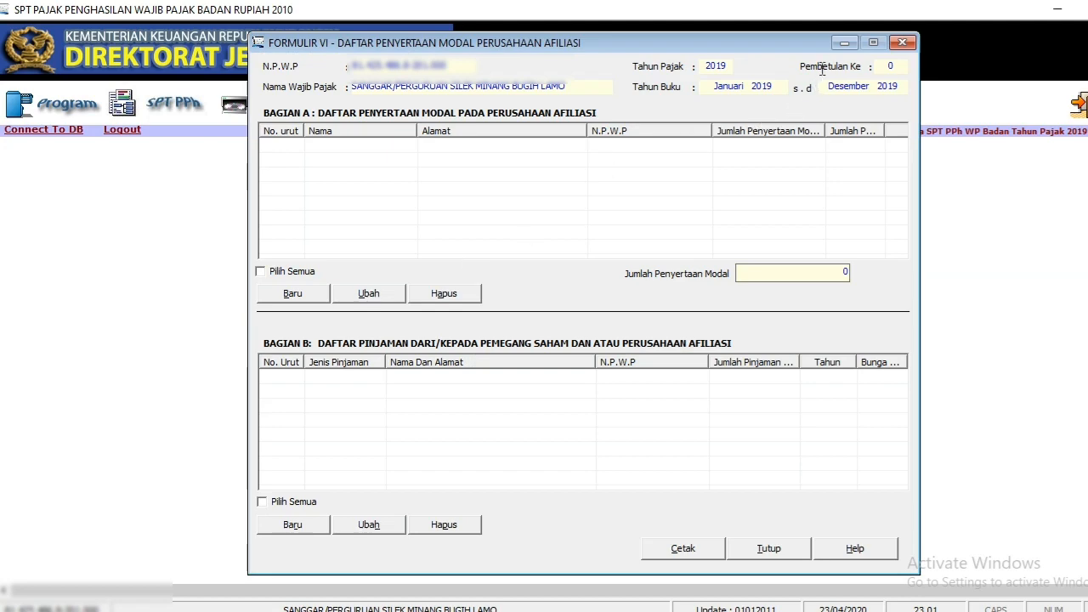
{"action": "left_click", "coordinate": [903, 42]}
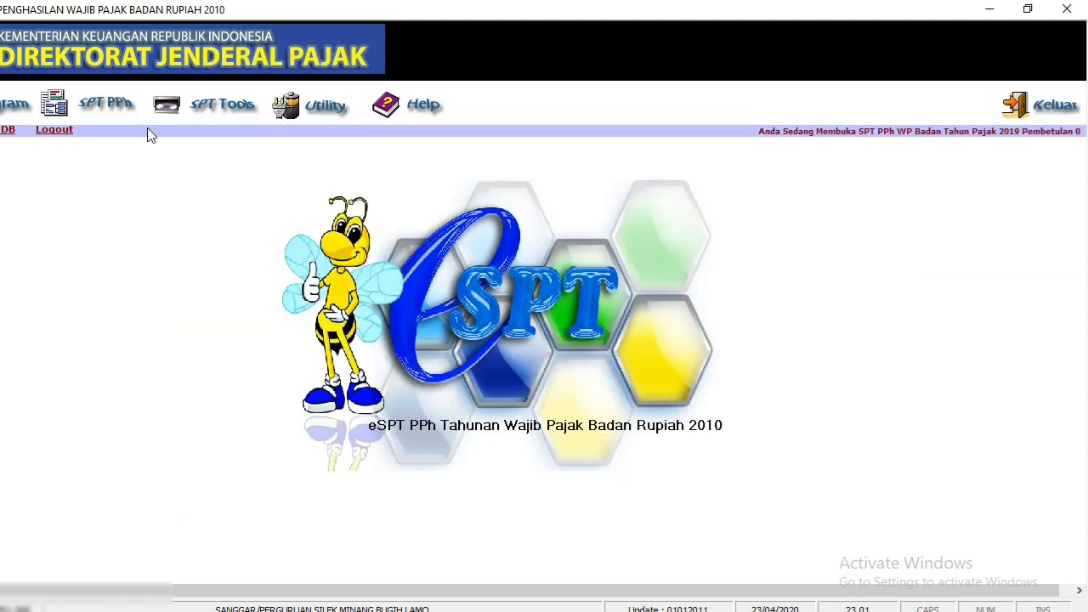
{"action": "left_click", "coordinate": [108, 104]}
{"action": "mouse_move", "coordinate": [149, 156]}
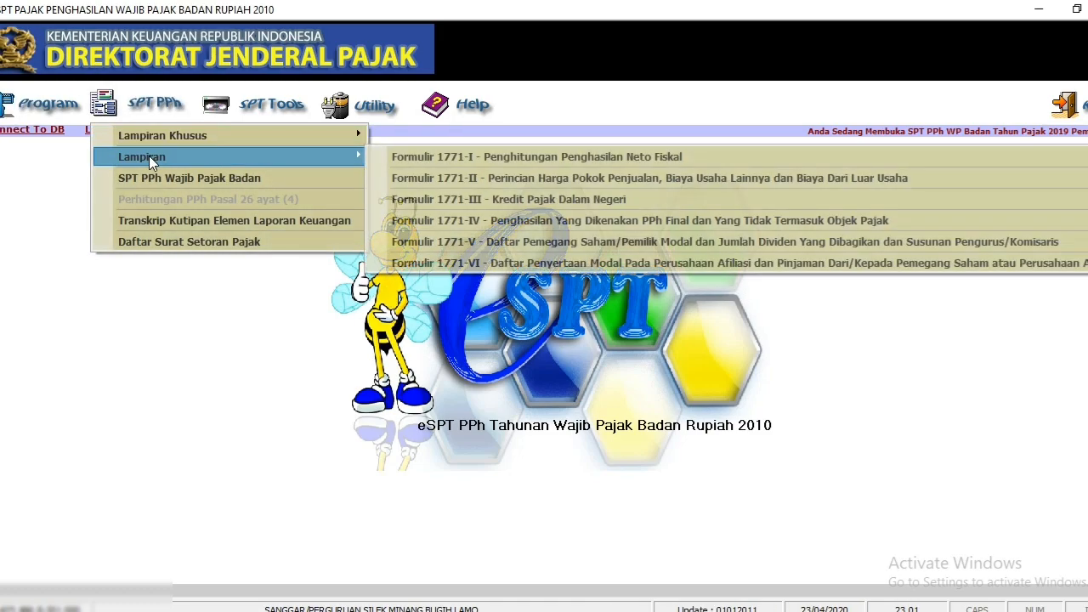
{"action": "left_click", "coordinate": [486, 242]}
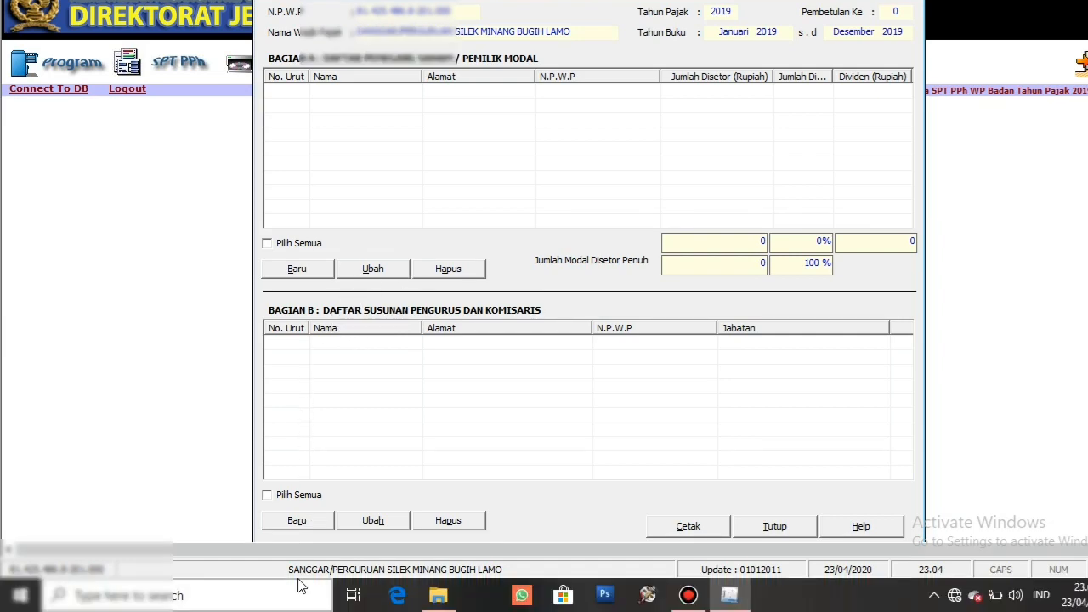
Add a board member entry with the person's NPWP, full name, and address
{"action": "left_click", "coordinate": [294, 524]}
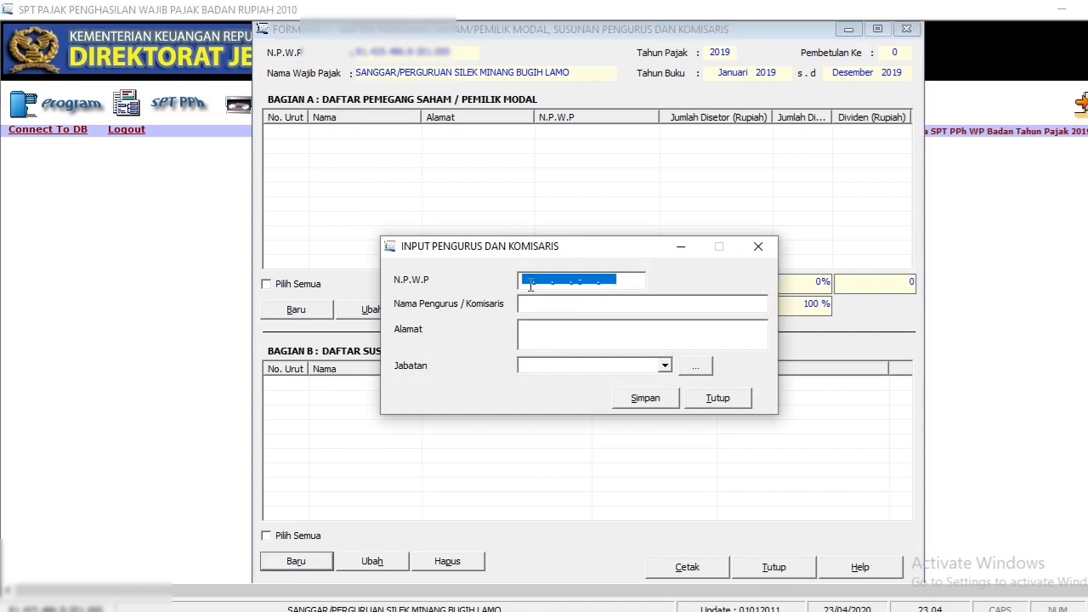
{"action": "left_click", "coordinate": [527, 284]}
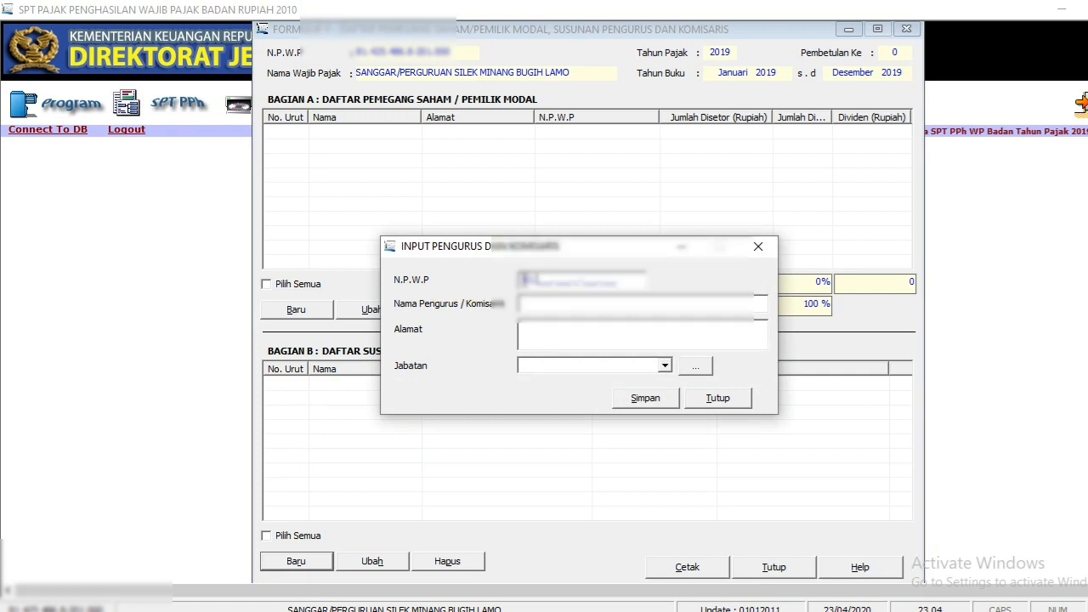
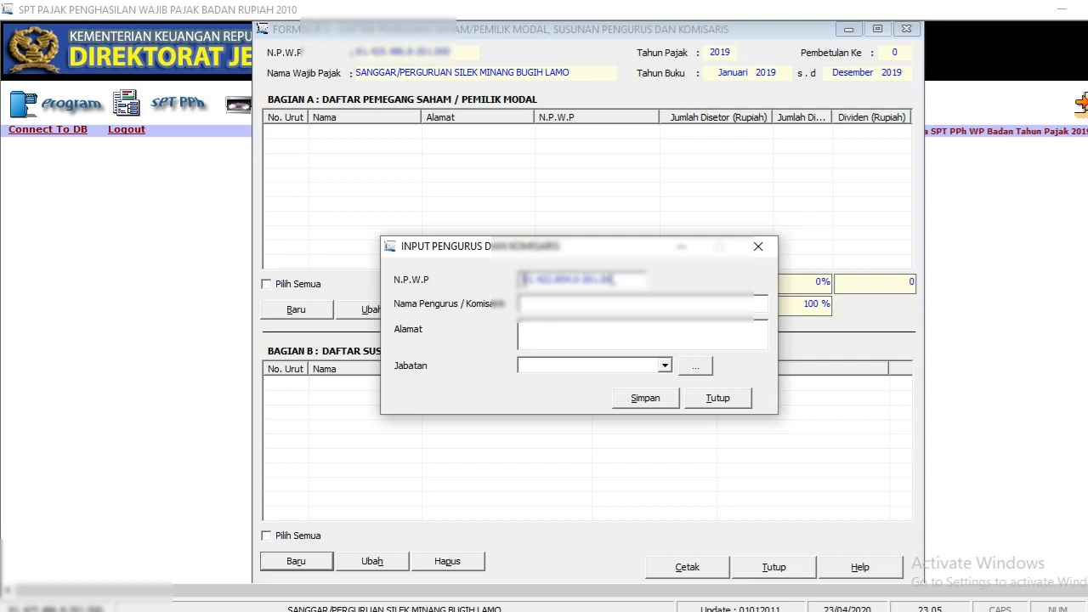
{"action": "left_click", "coordinate": [545, 306]}
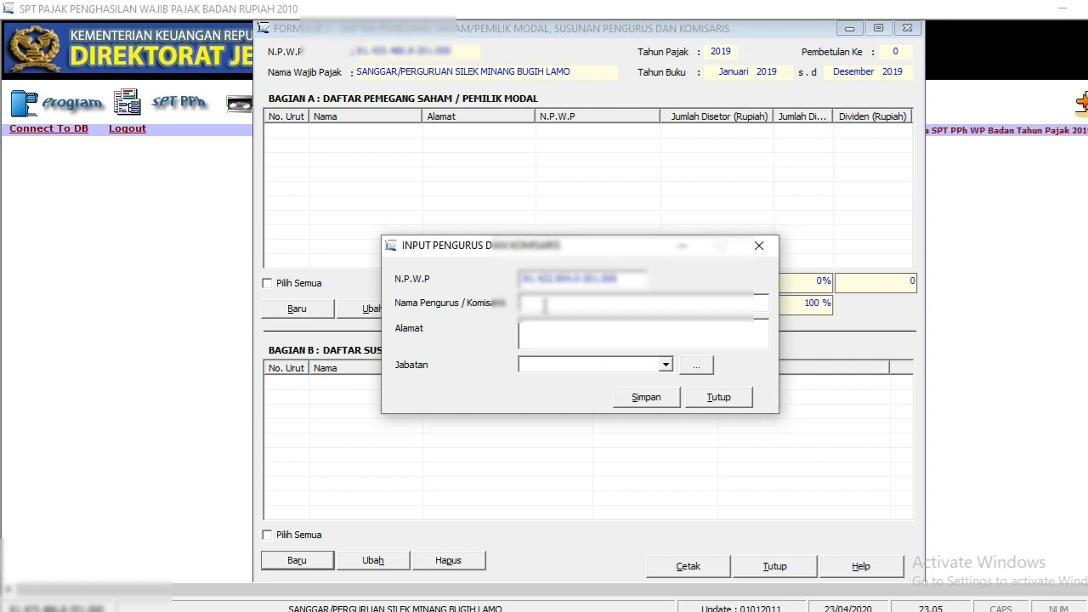
{"action": "type", "text": "EFRIZAL"}
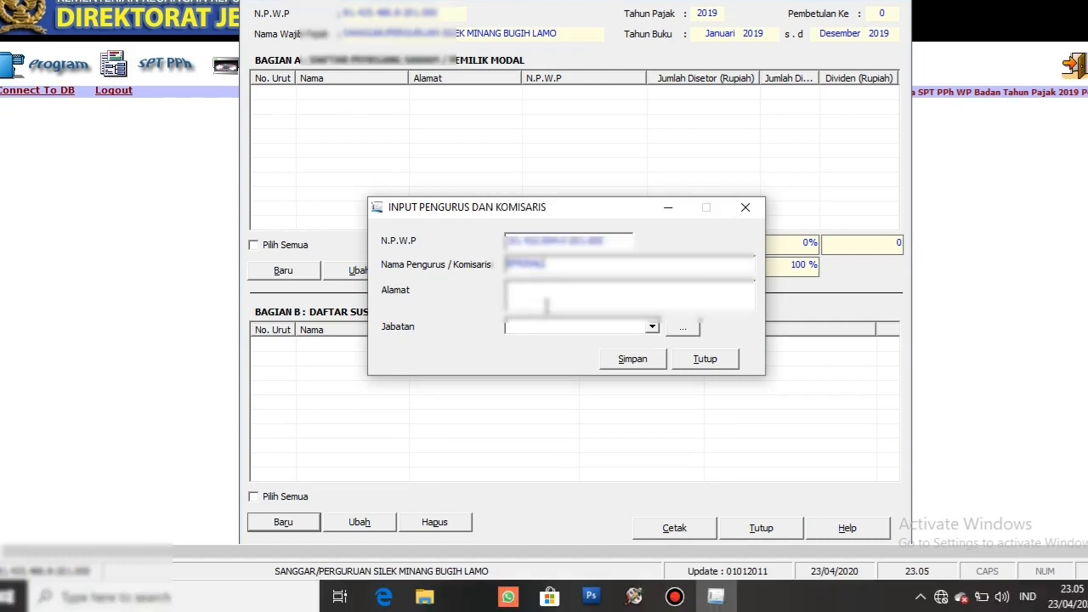
{"action": "left_click", "coordinate": [565, 338]}
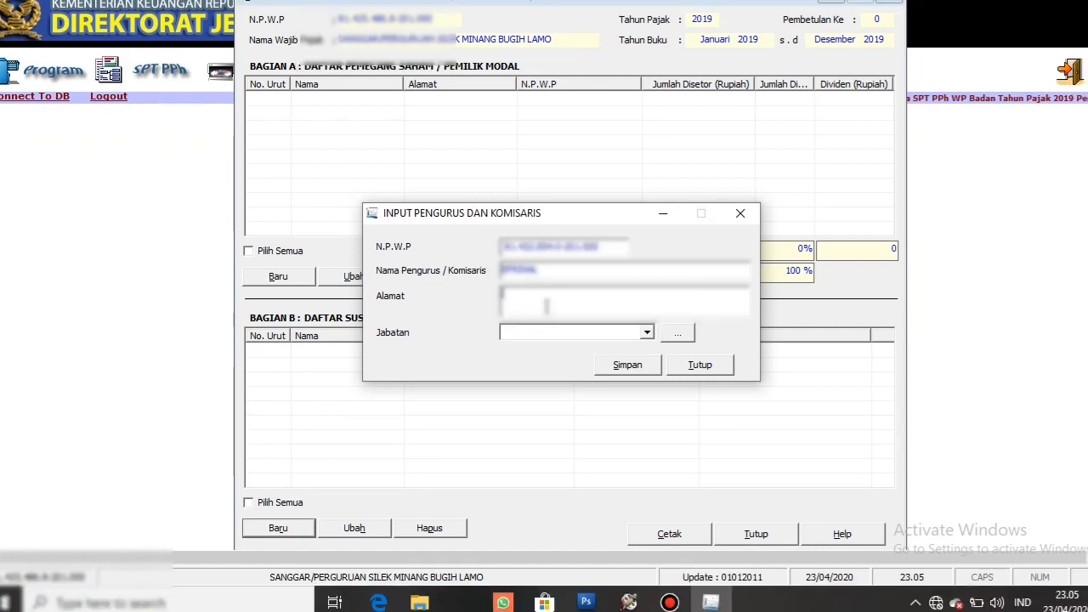
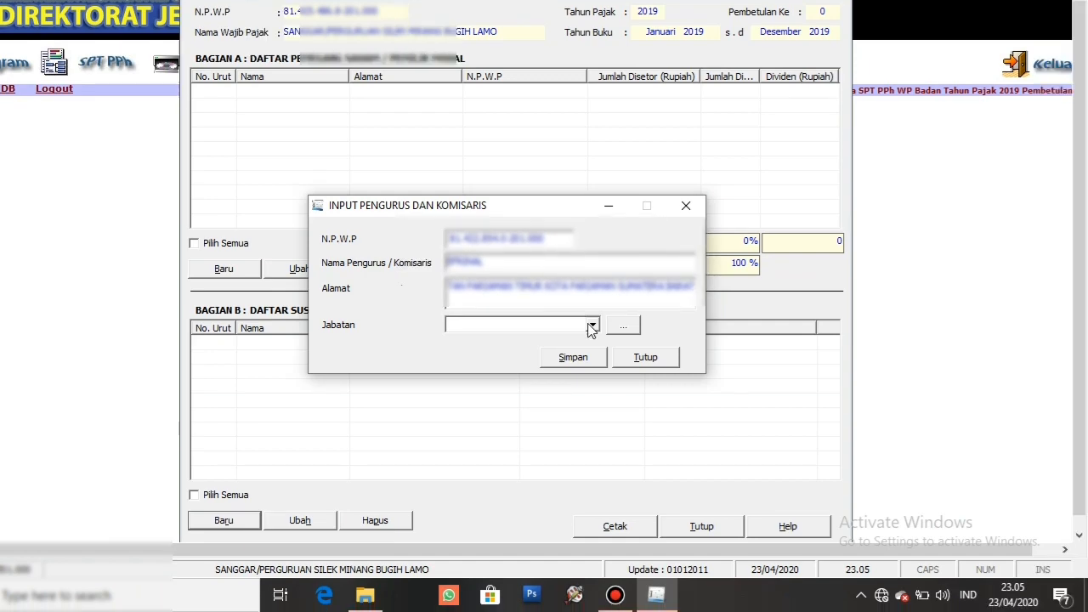
Set the position to Direktur, save the record, and close the entry dialog
{"action": "left_click", "coordinate": [647, 333]}
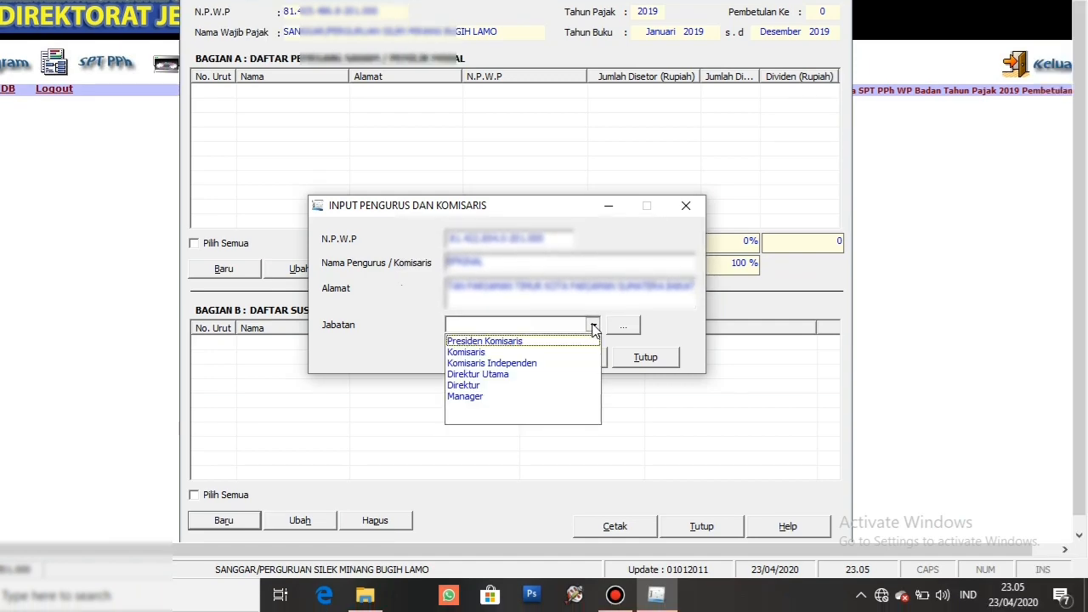
{"action": "left_click", "coordinate": [464, 385]}
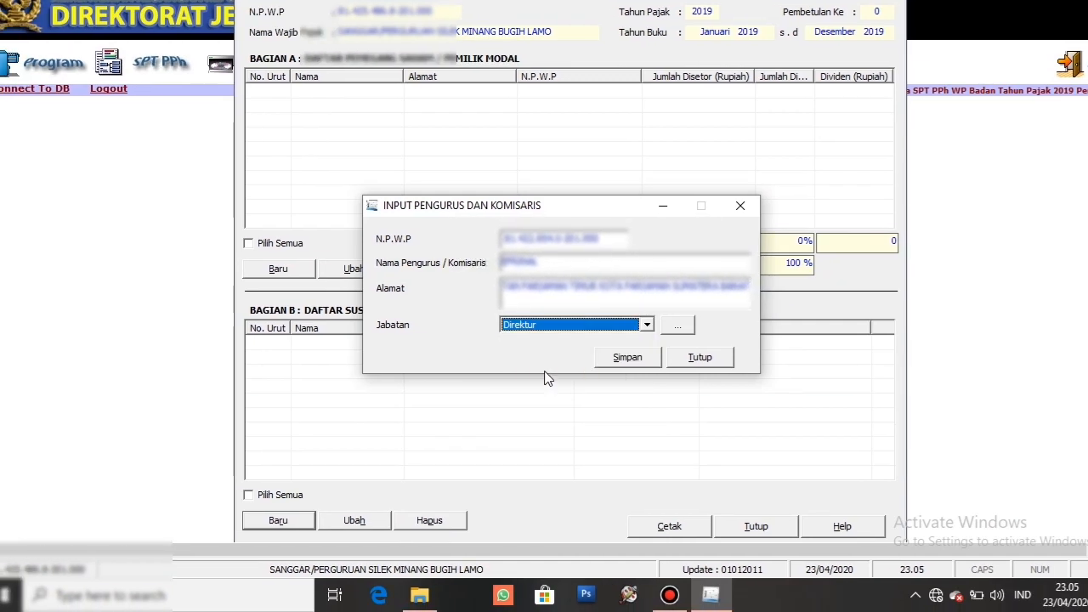
{"action": "left_click", "coordinate": [636, 363]}
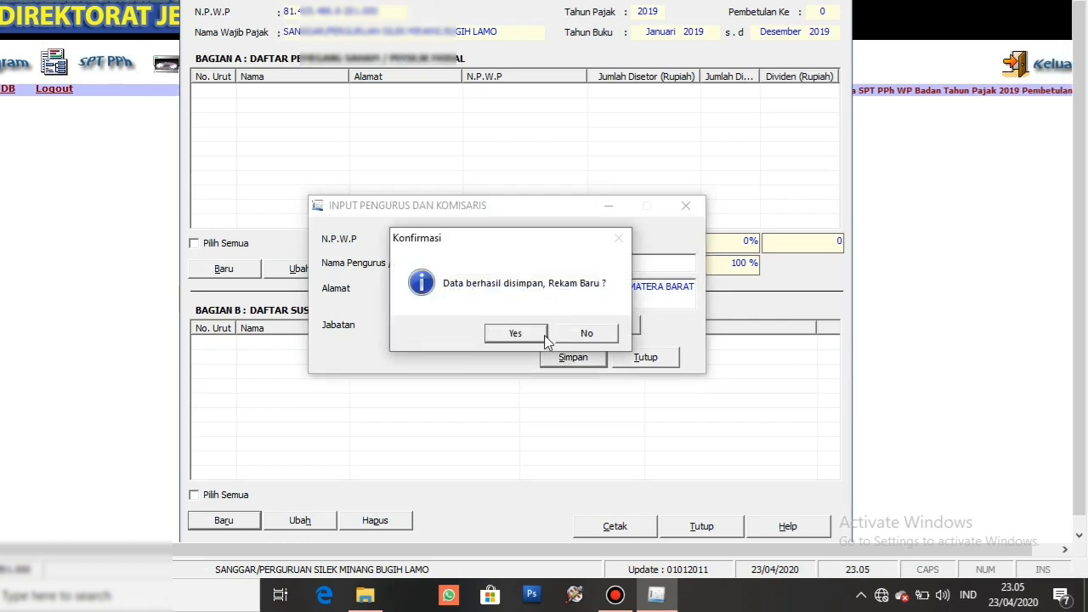
{"action": "left_click", "coordinate": [545, 336]}
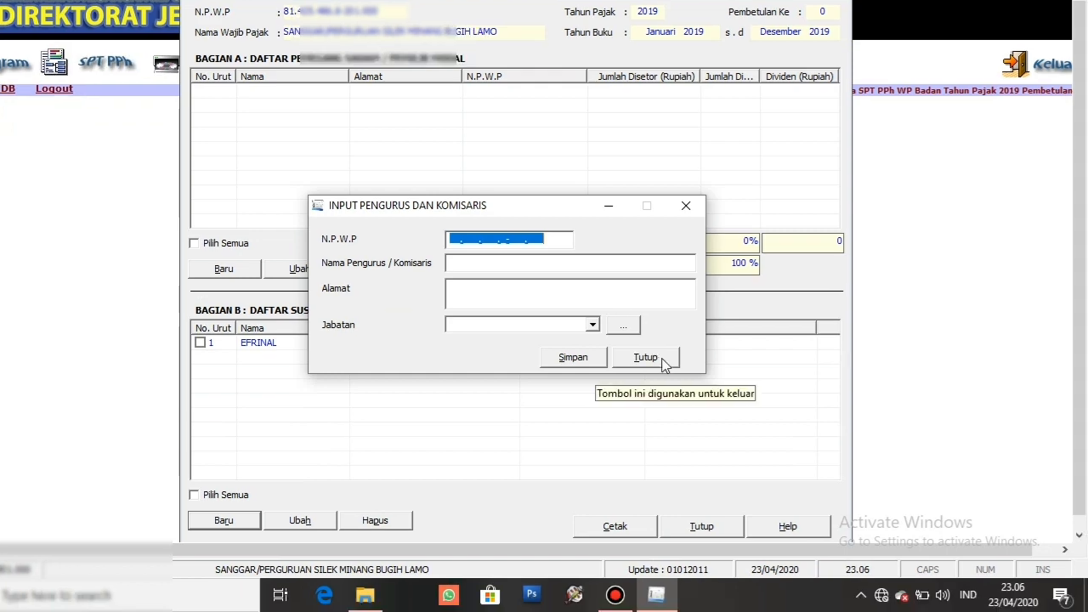
{"action": "left_click", "coordinate": [664, 378]}
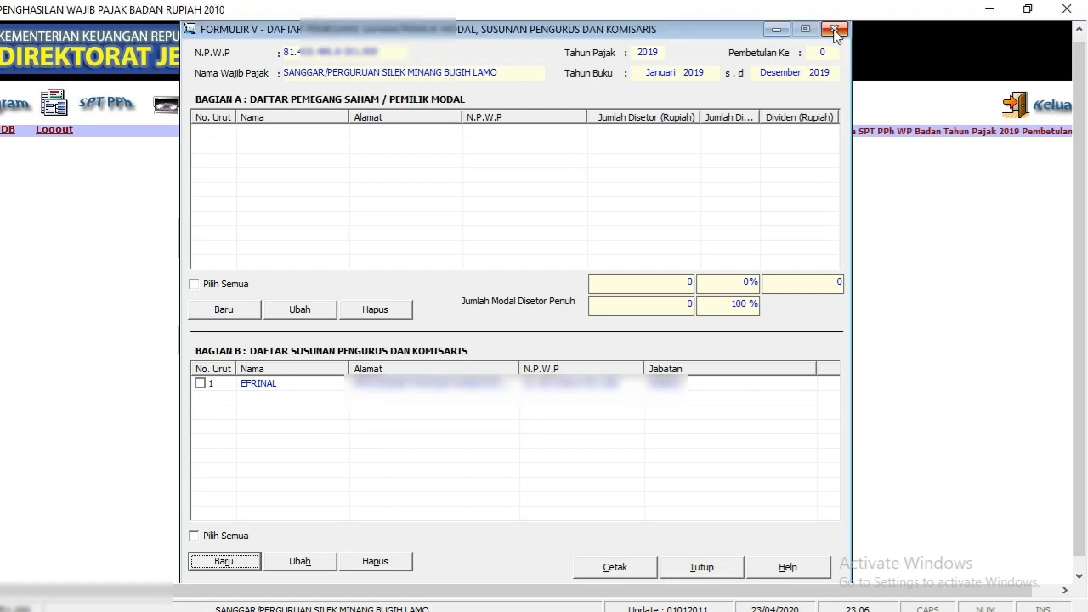
In Formulir 1771-IV Bagian B, enter 99.900.000 as Bantuan / Sumbangan gross income
{"action": "left_click", "coordinate": [833, 31]}
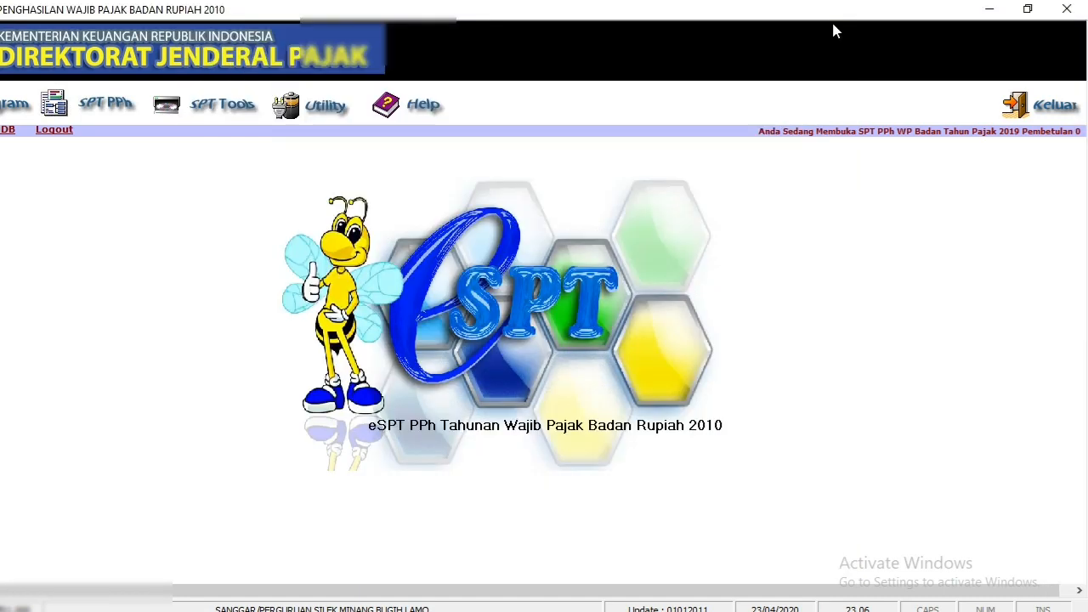
{"action": "left_click", "coordinate": [75, 103]}
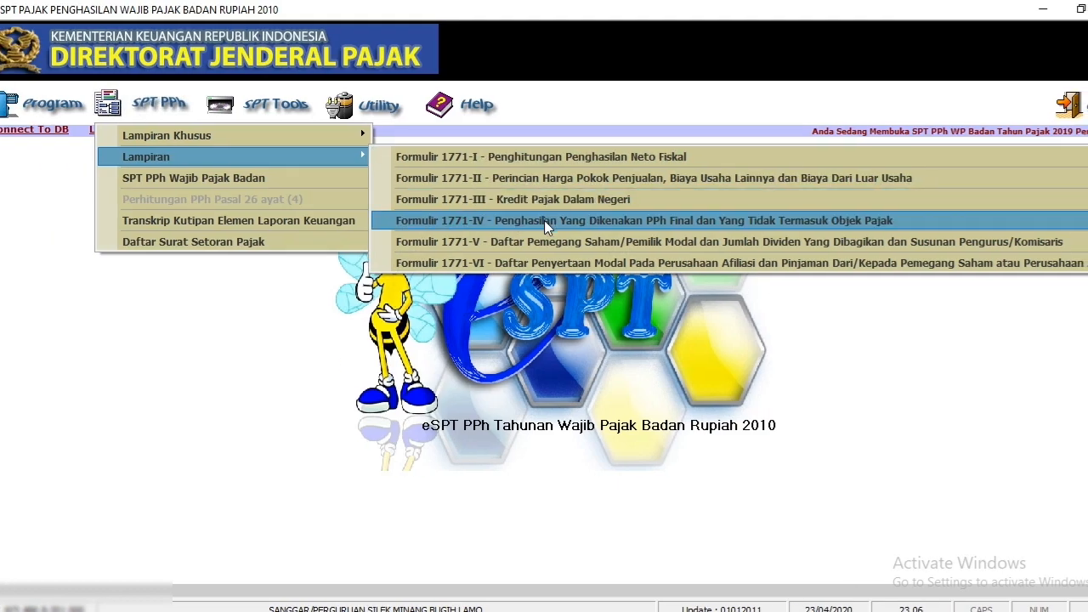
{"action": "left_click", "coordinate": [544, 220]}
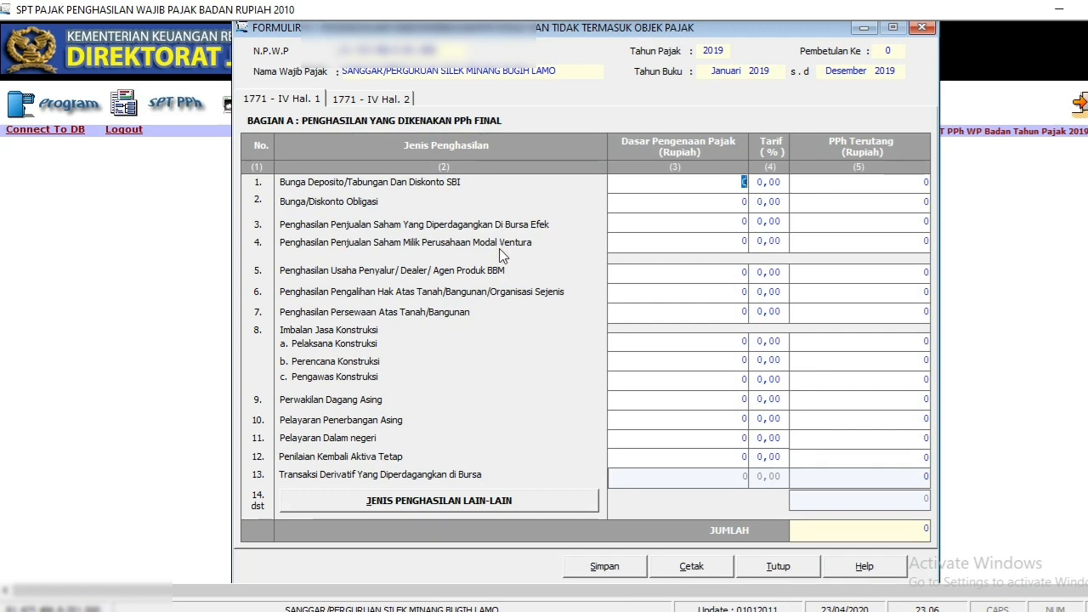
{"action": "left_click", "coordinate": [384, 100]}
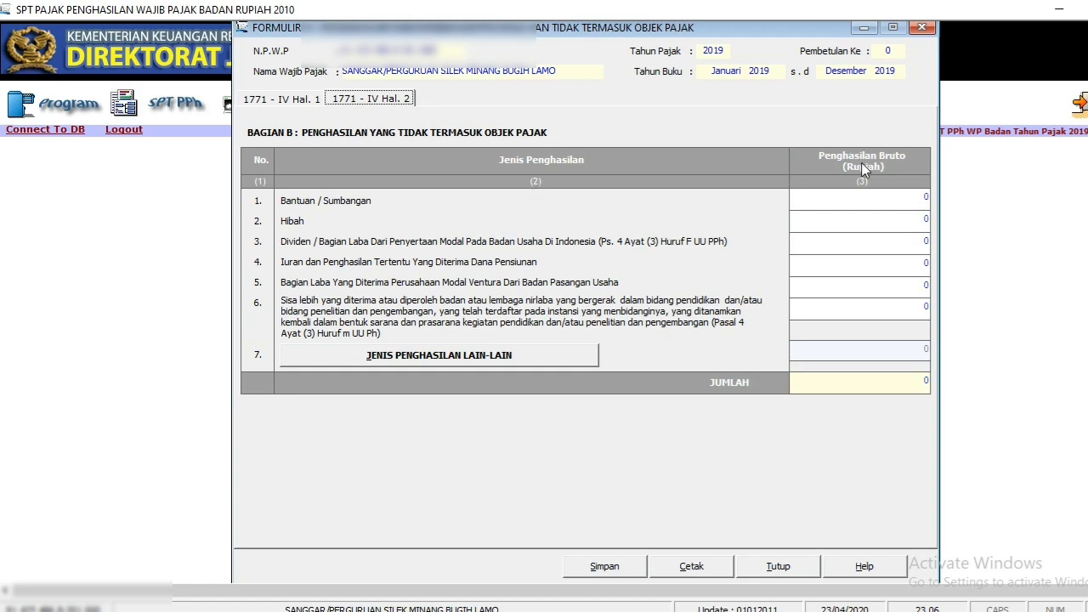
{"action": "left_click", "coordinate": [926, 197]}
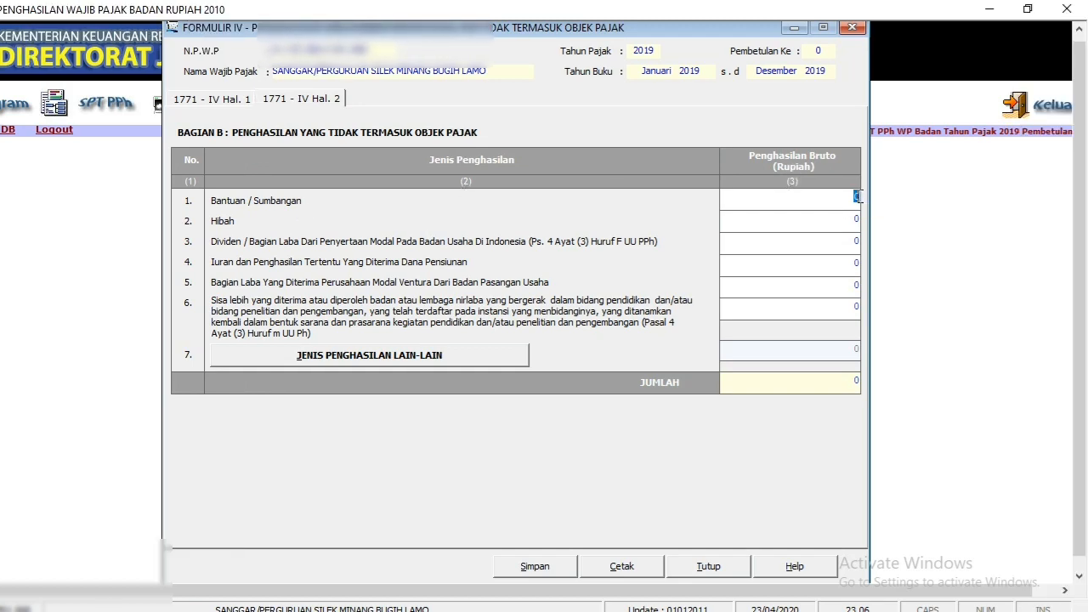
{"action": "left_click", "coordinate": [856, 197]}
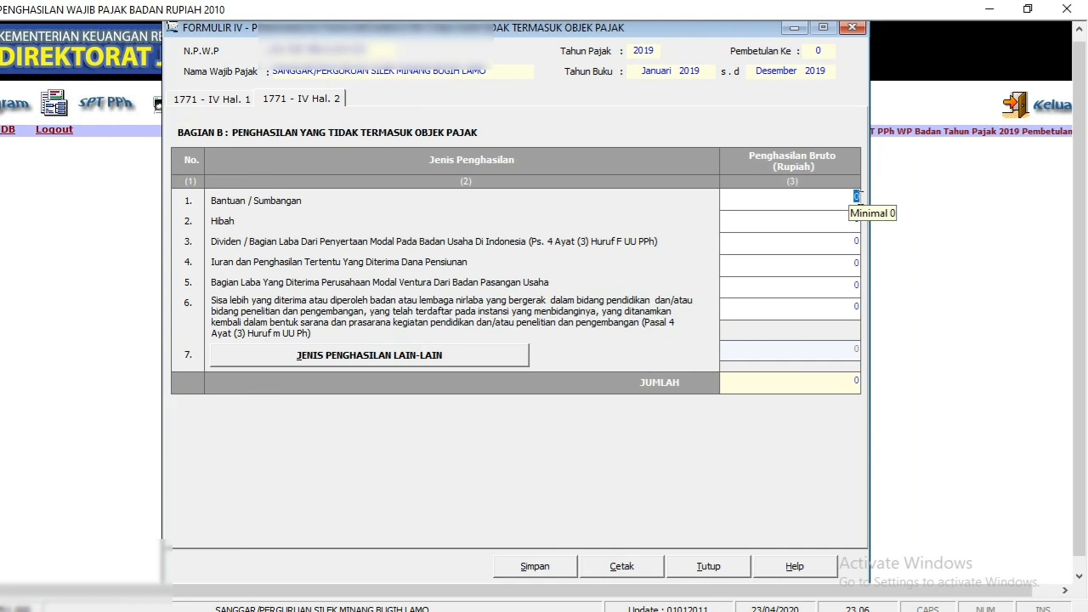
{"action": "type", "text": "99"}
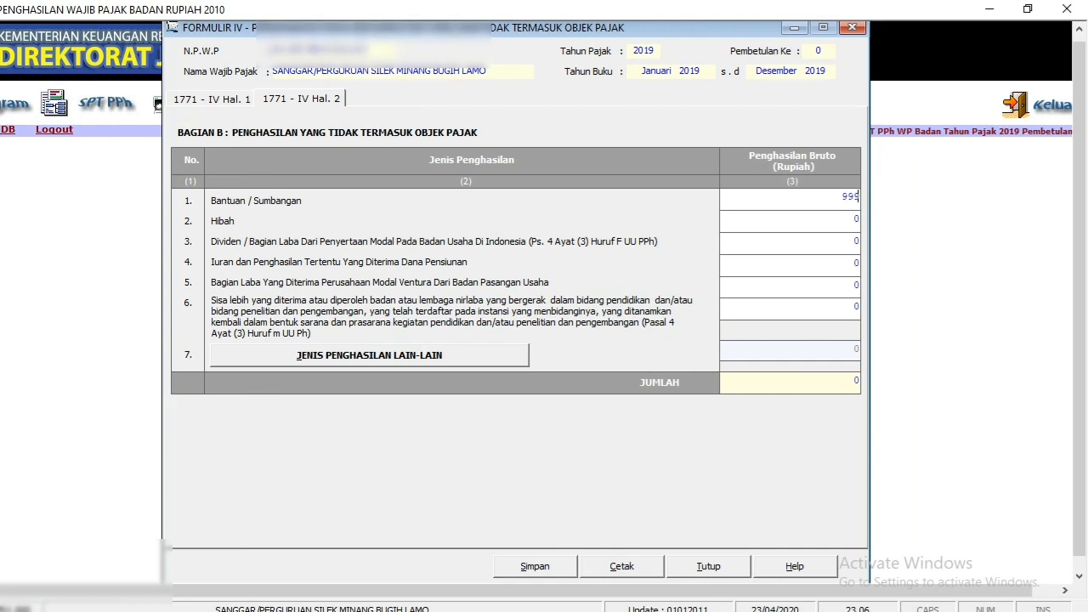
{"action": "type", "text": ".900.000"}
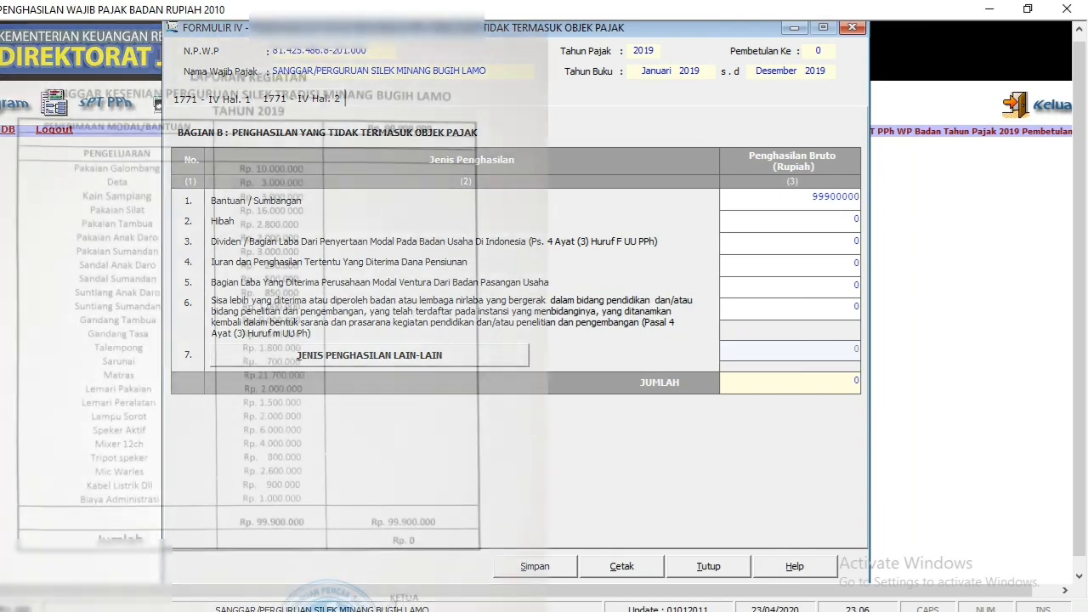
{"action": "key", "text": "Tab"}
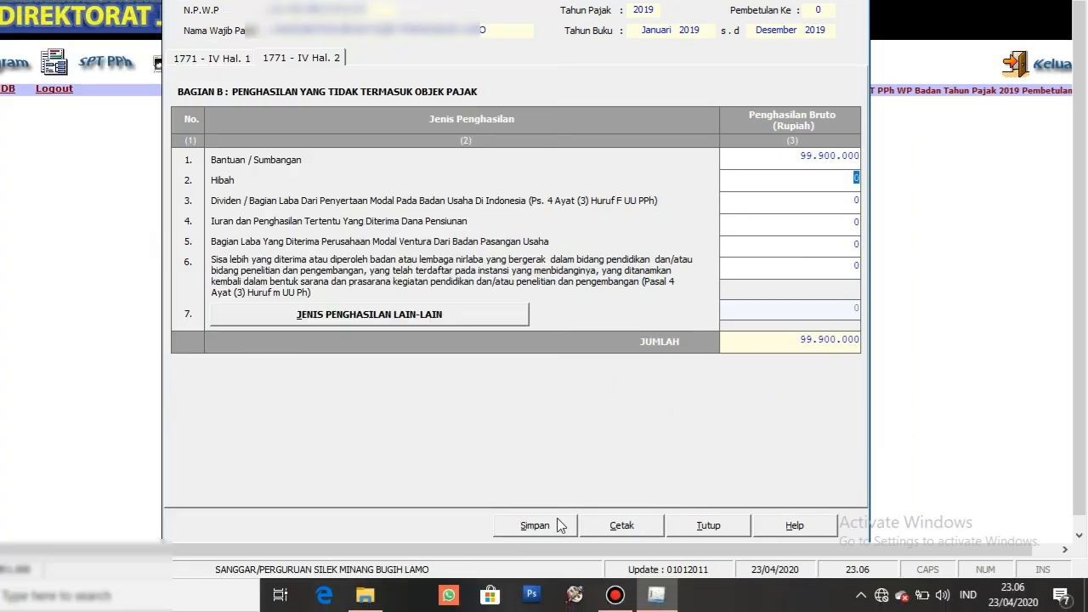
Save the Formulir 1771-IV data and close the form
{"action": "left_click", "coordinate": [536, 526]}
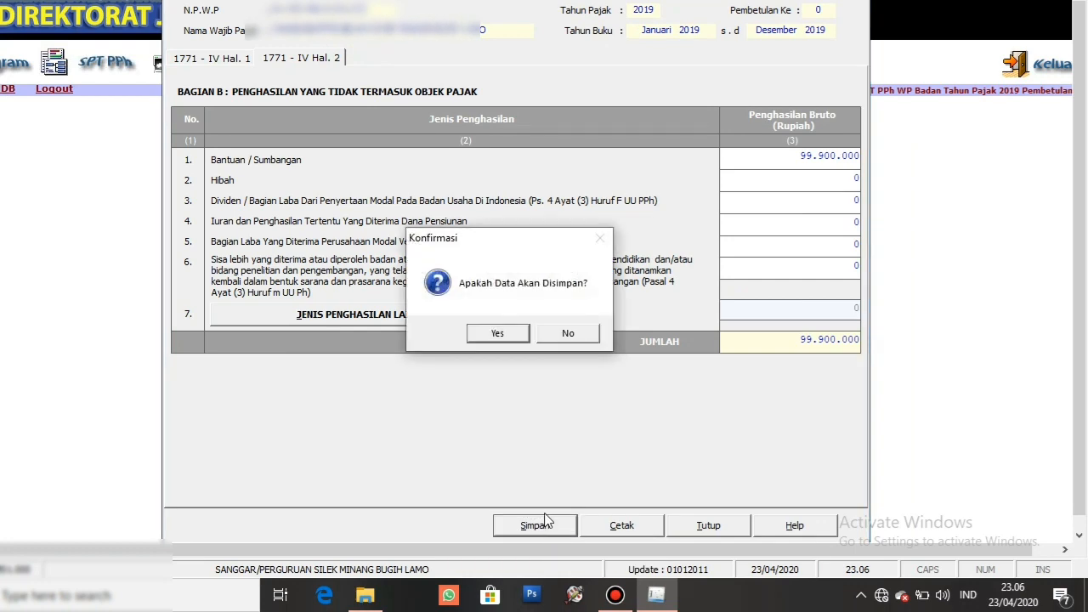
{"action": "left_click", "coordinate": [489, 336]}
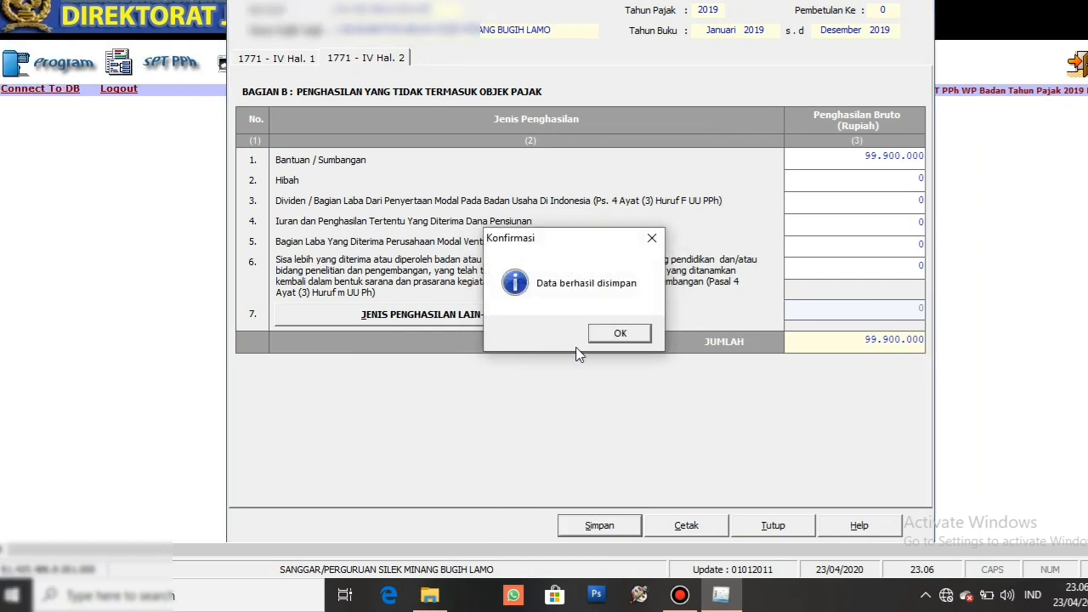
{"action": "left_click", "coordinate": [629, 338]}
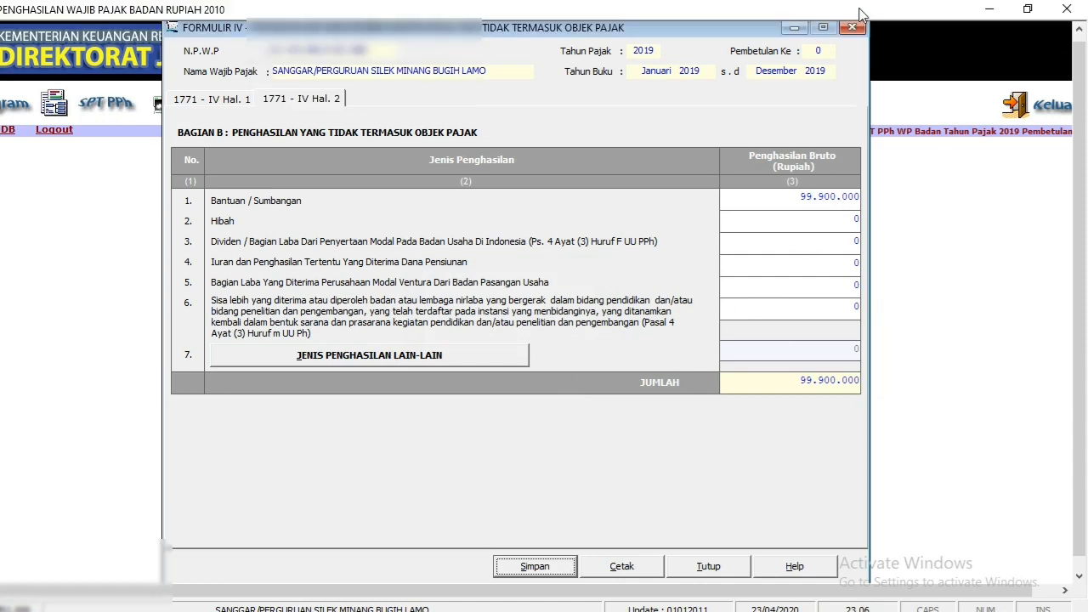
{"action": "left_click", "coordinate": [852, 28]}
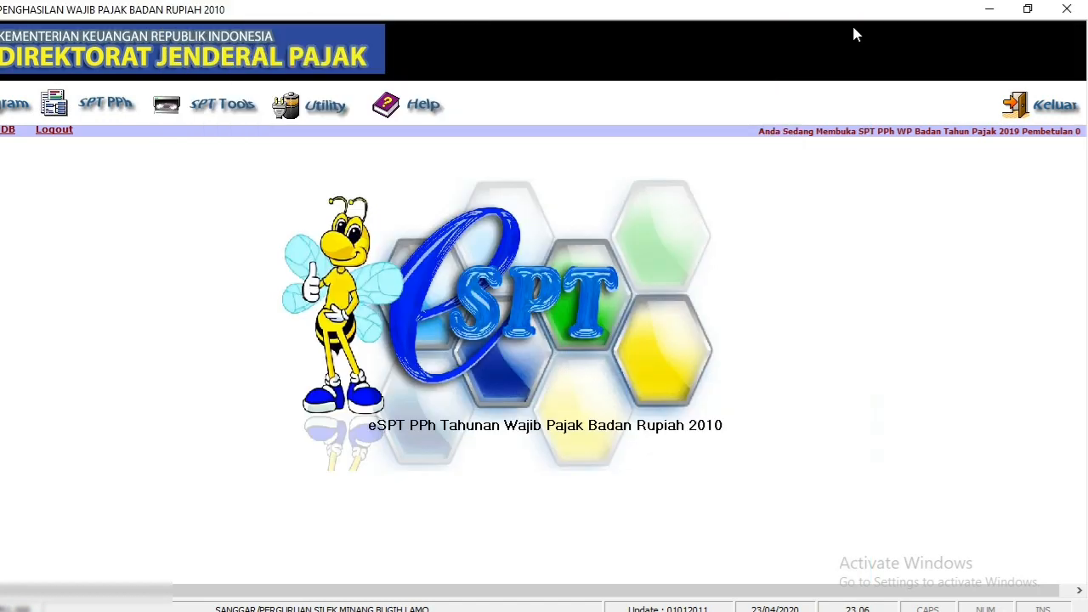
Open Formulir 1771-III, Kredit Pajak Dalam Negeri, from the SPT PPh attachment list
{"action": "left_click", "coordinate": [89, 109]}
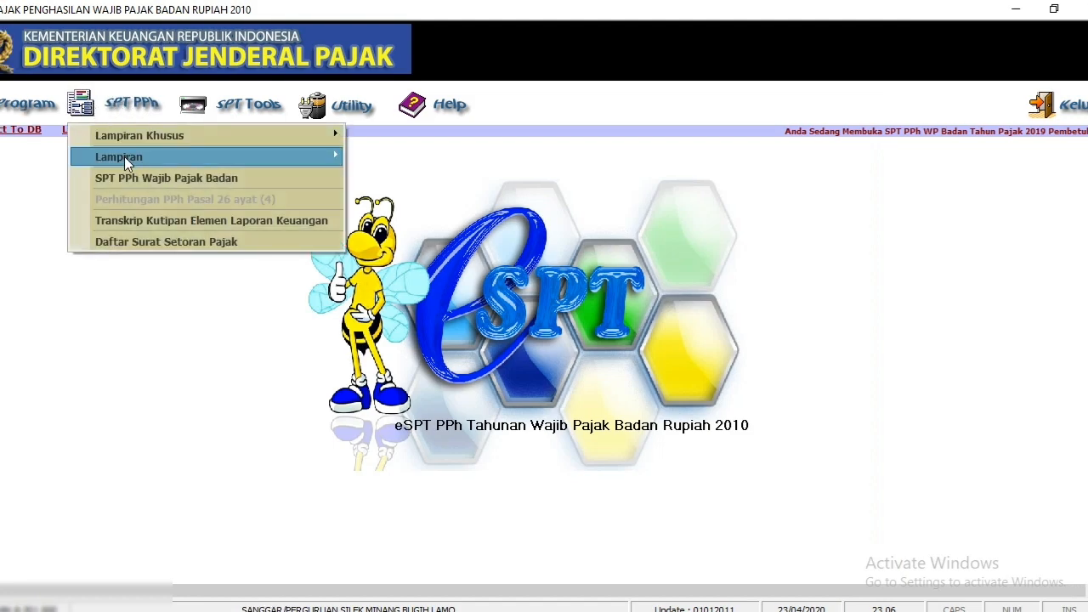
{"action": "mouse_move", "coordinate": [100, 159]}
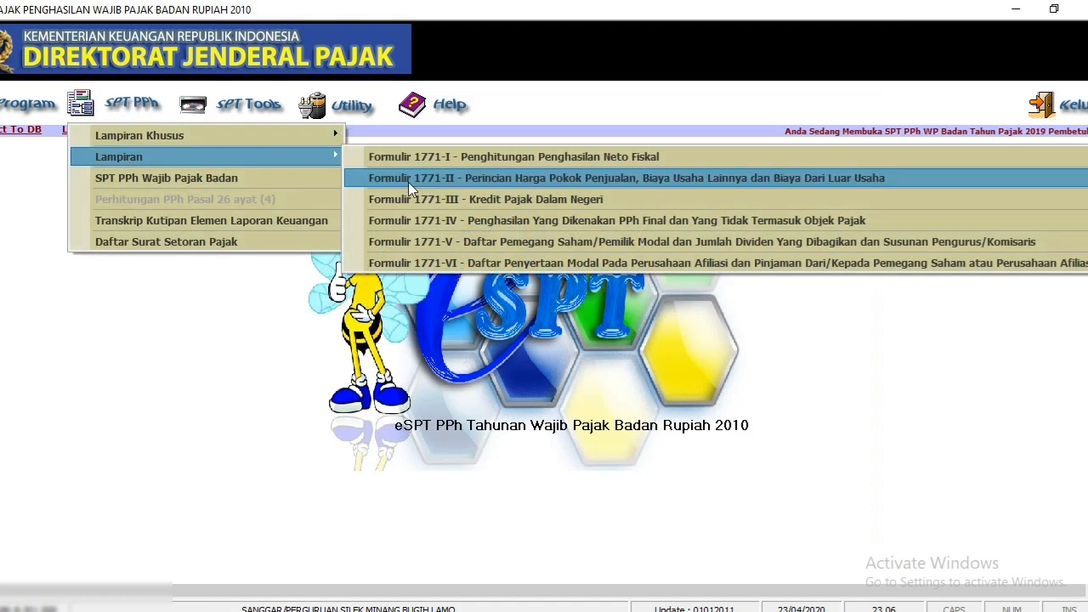
{"action": "left_click", "coordinate": [474, 201]}
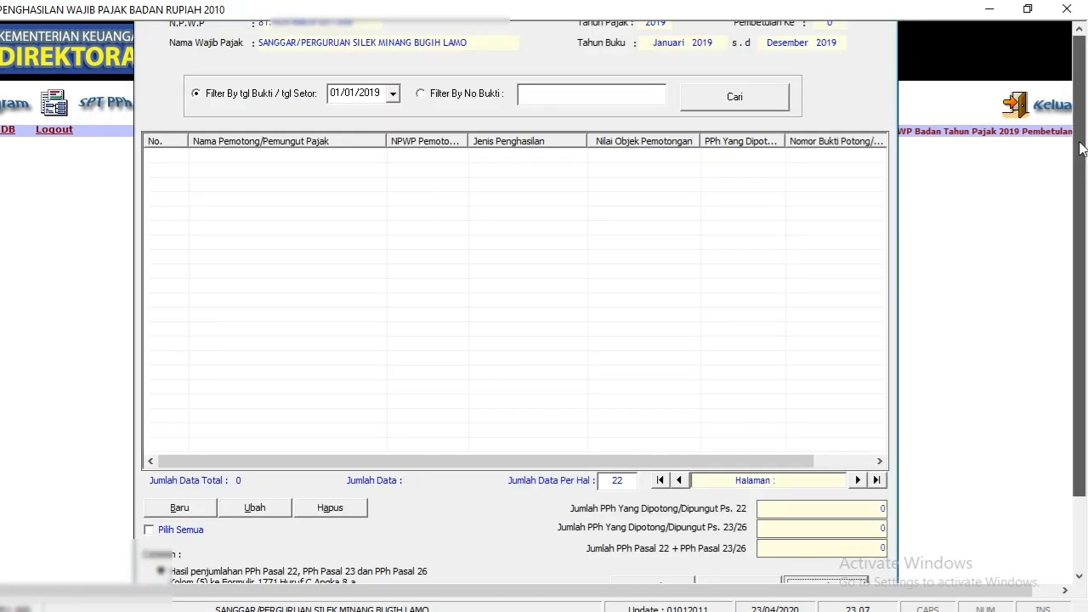
{"action": "left_click_drag", "start_coordinate": [1081, 149], "coordinate": [1080, 145]}
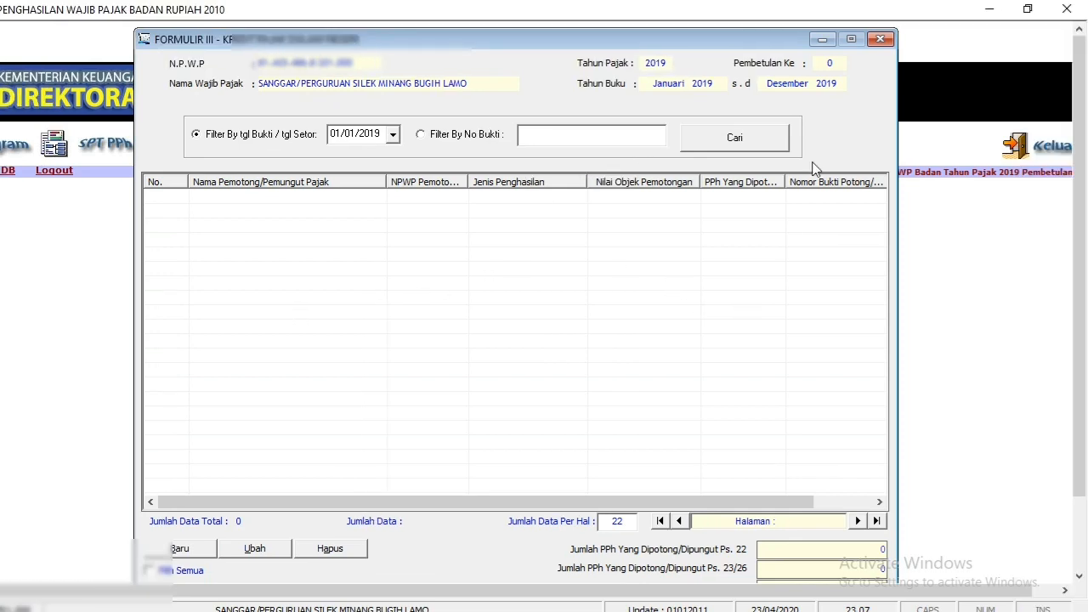
Close Formulir 1771-III and open Formulir 1771-II from the SPT PPh attachments
{"action": "left_click", "coordinate": [881, 40]}
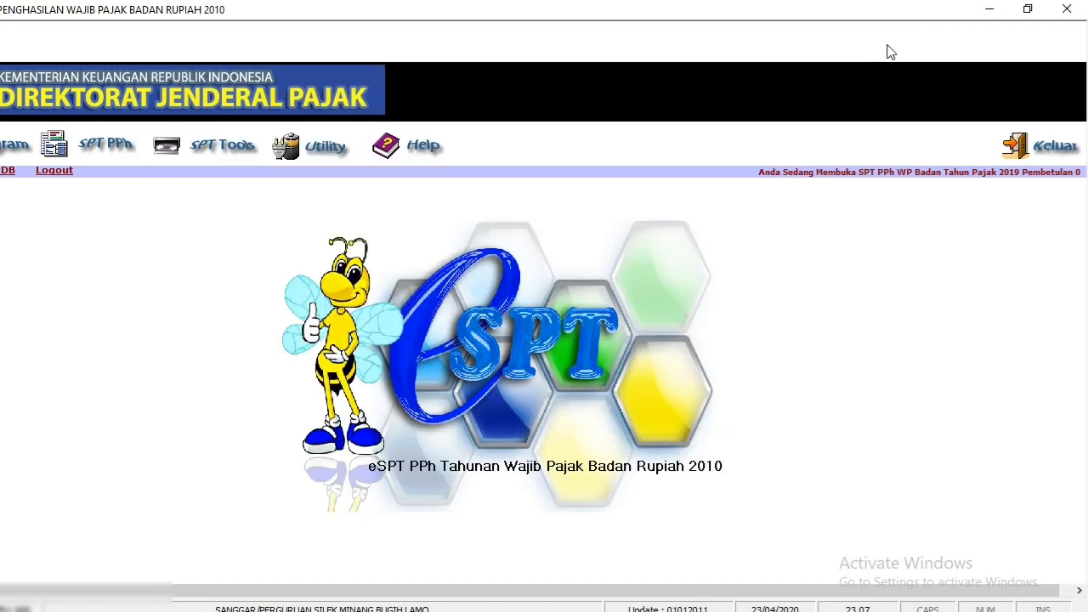
{"action": "left_click", "coordinate": [105, 146]}
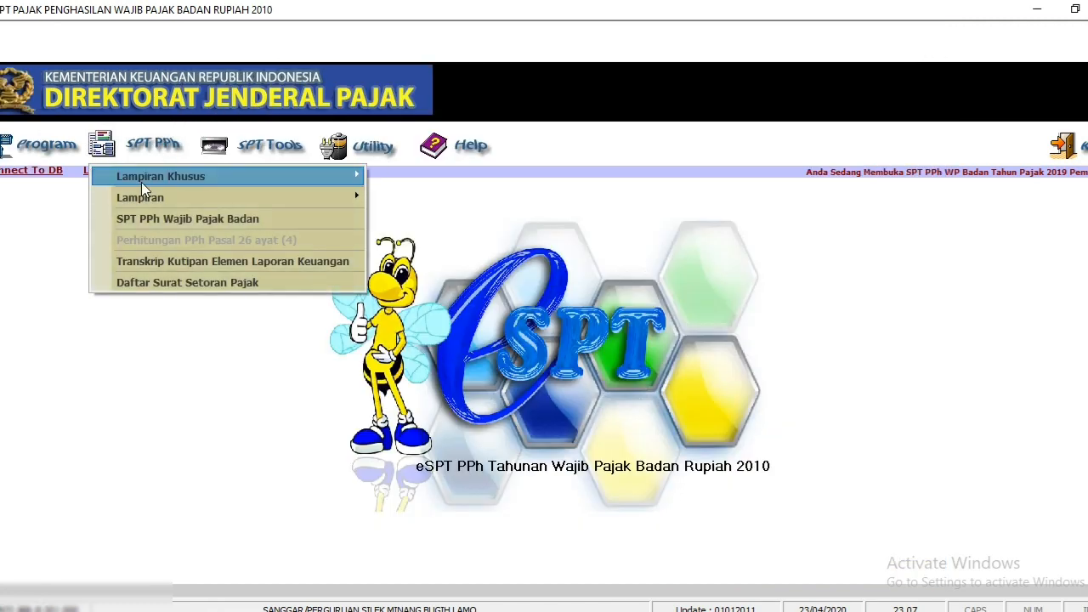
{"action": "mouse_move", "coordinate": [142, 193]}
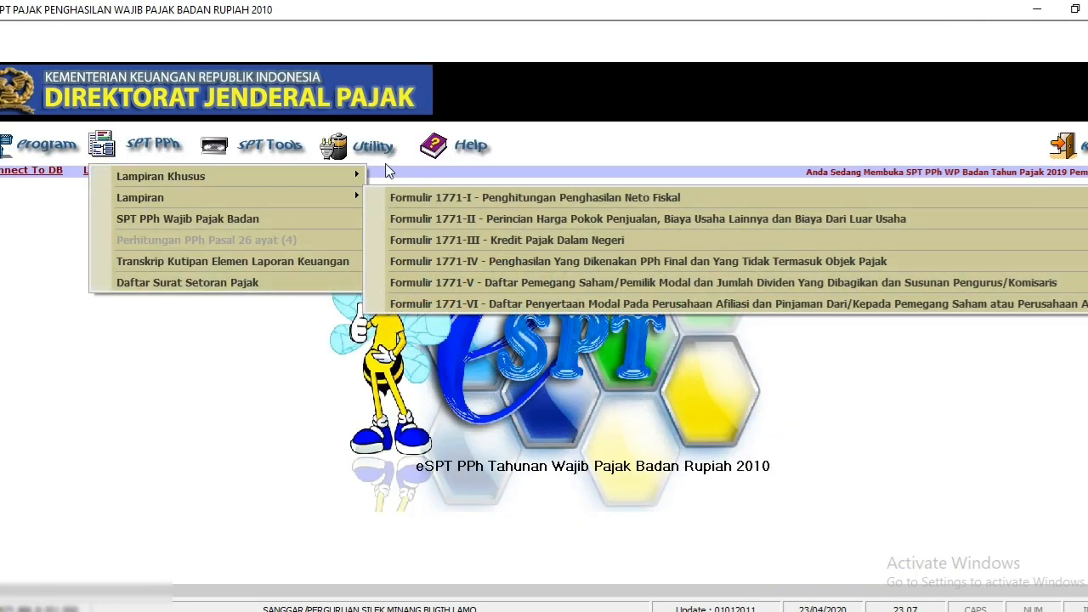
{"action": "left_click", "coordinate": [439, 220]}
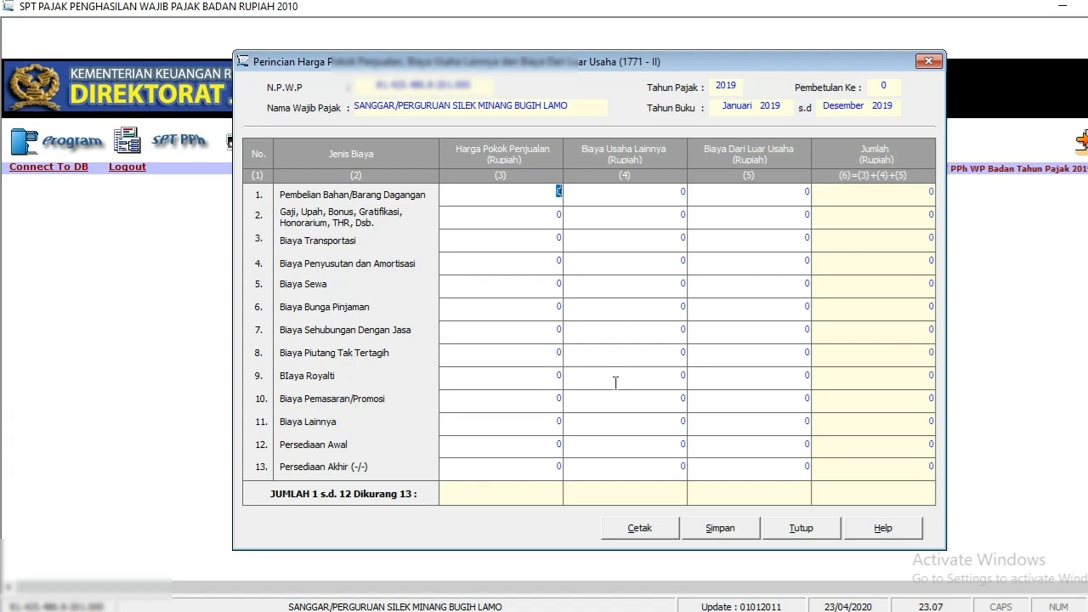
Enter 98.900.000 as Biaya Lainnya in row 11 of the operating-costs column
{"action": "left_click", "coordinate": [684, 422]}
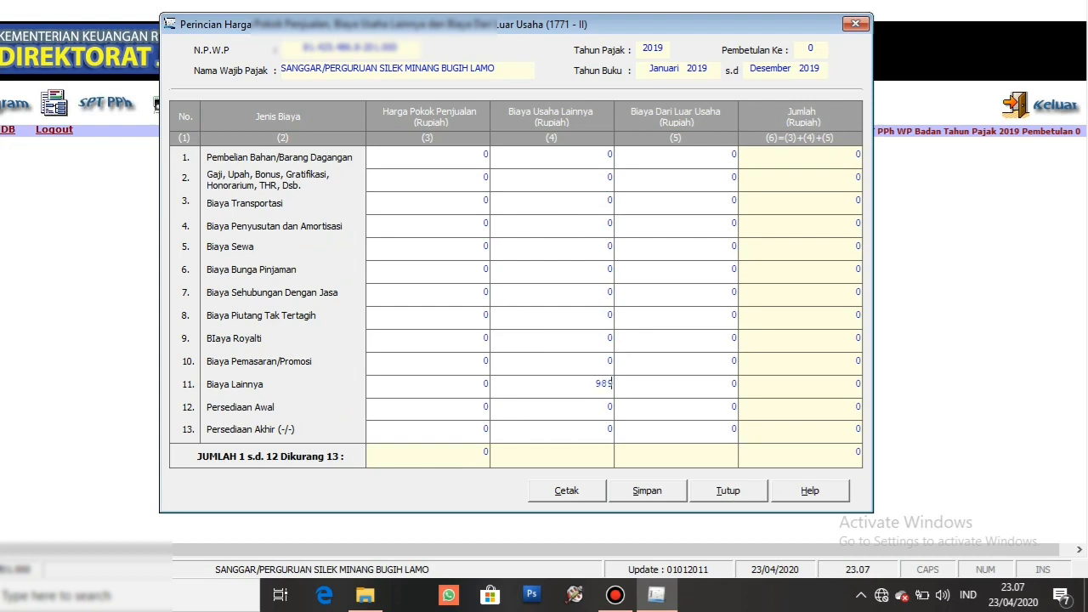
{"action": "type", "text": "00000"}
{"action": "key", "text": "Tab"}
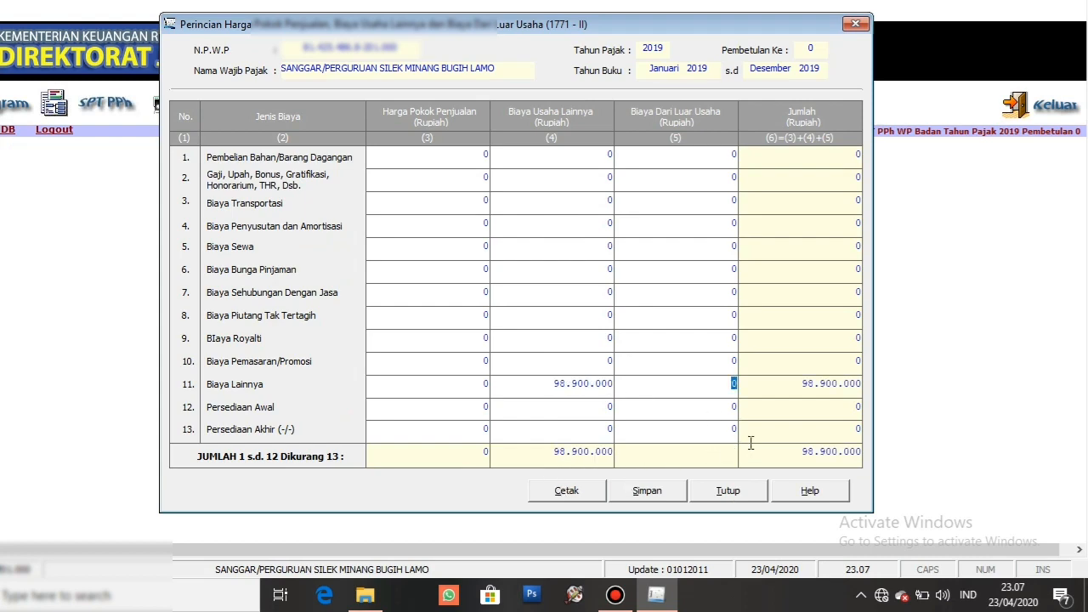
Save the Formulir 1771-II figures, confirm the save, and close the form
{"action": "left_click", "coordinate": [644, 491]}
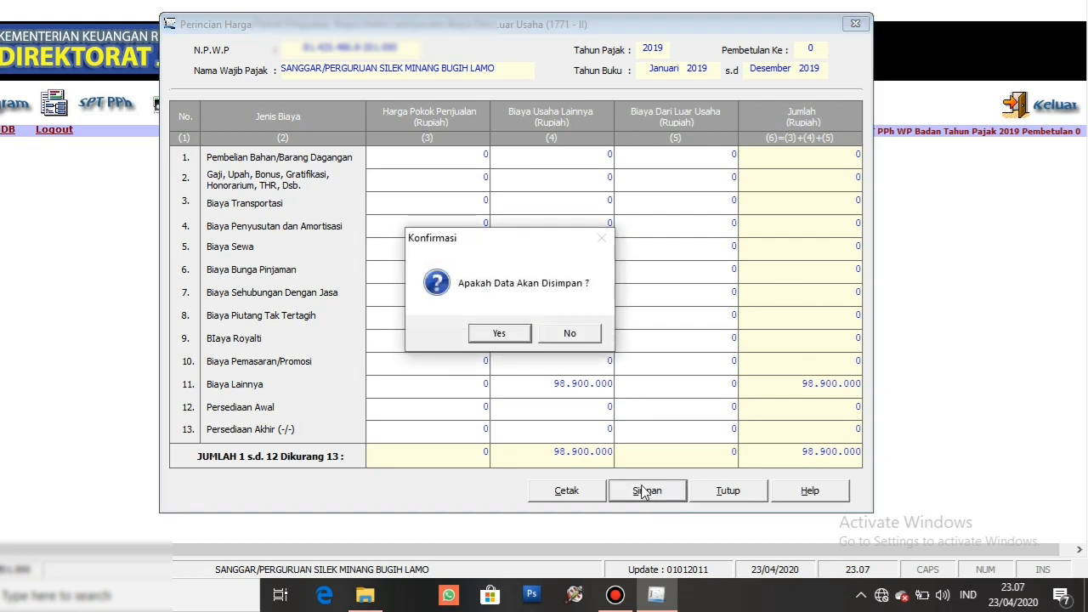
{"action": "left_click", "coordinate": [484, 333]}
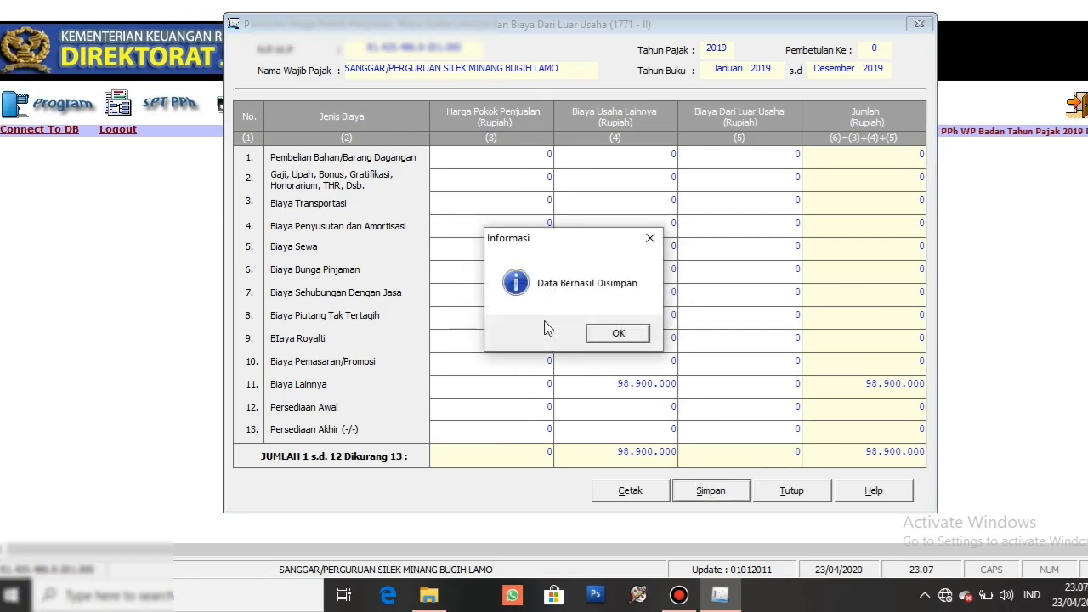
{"action": "left_click", "coordinate": [610, 332]}
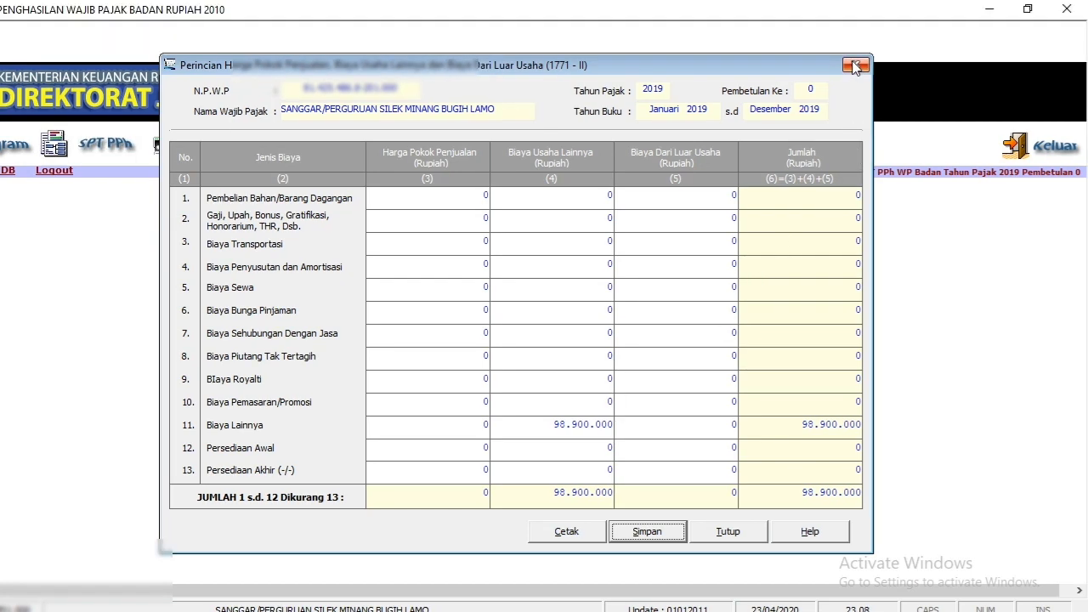
{"action": "left_click", "coordinate": [855, 66]}
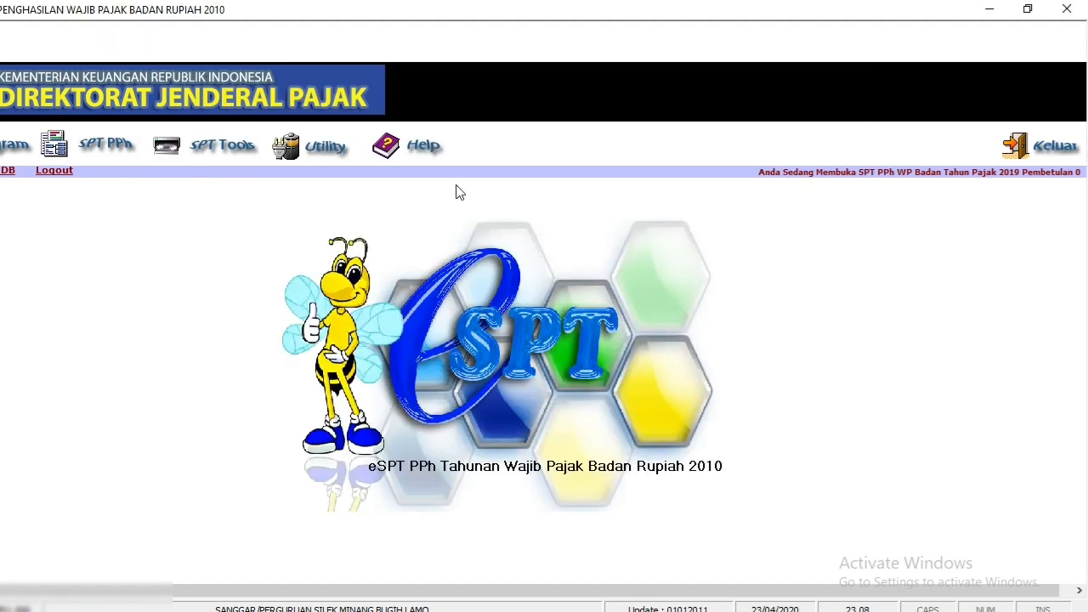
Open Formulir 1771-I and set Peredaran Usaha to 98.900.000
{"action": "left_click", "coordinate": [64, 150]}
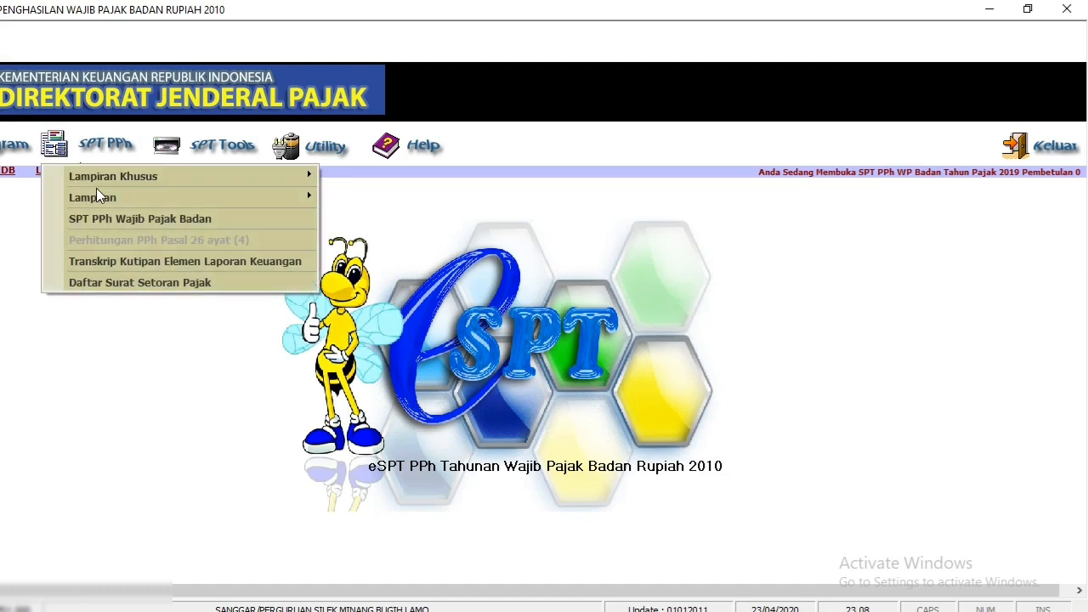
{"action": "mouse_move", "coordinate": [99, 192]}
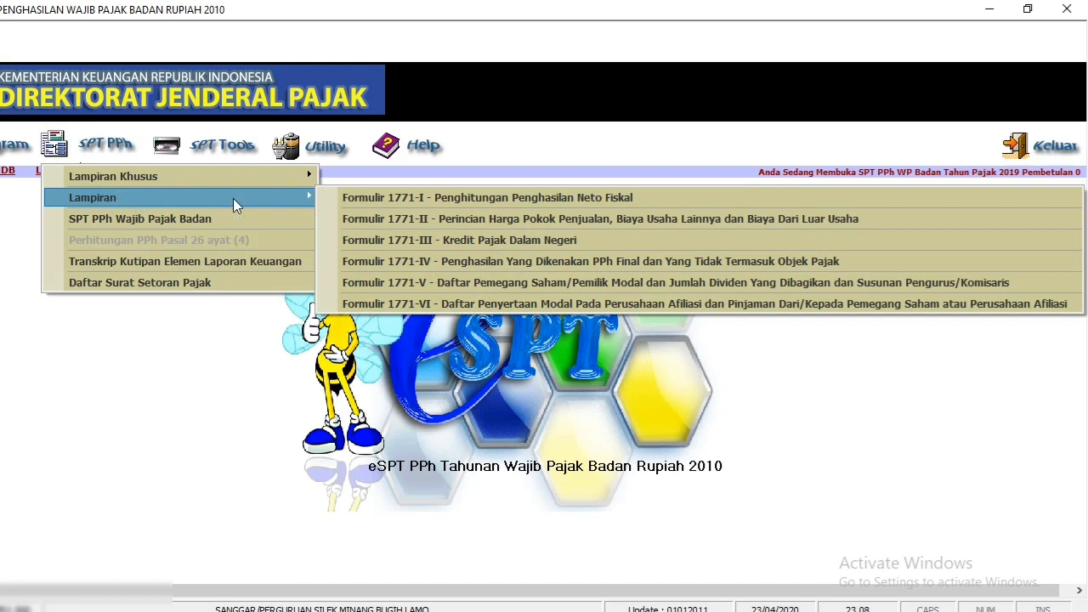
{"action": "left_click", "coordinate": [403, 199]}
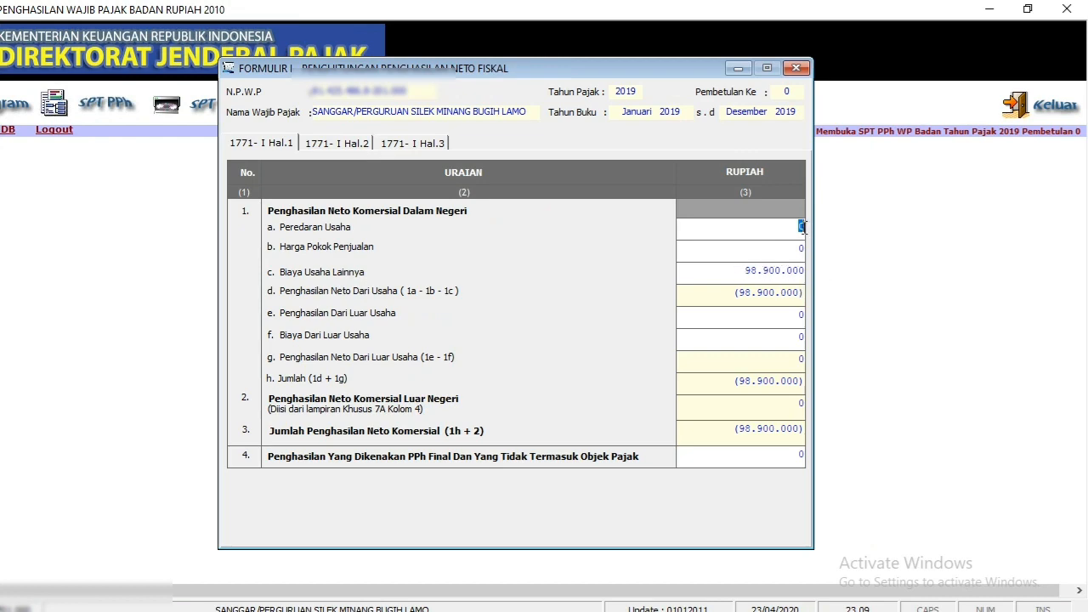
{"action": "key", "text": "BackSpace"}
{"action": "key", "text": "Tab"}
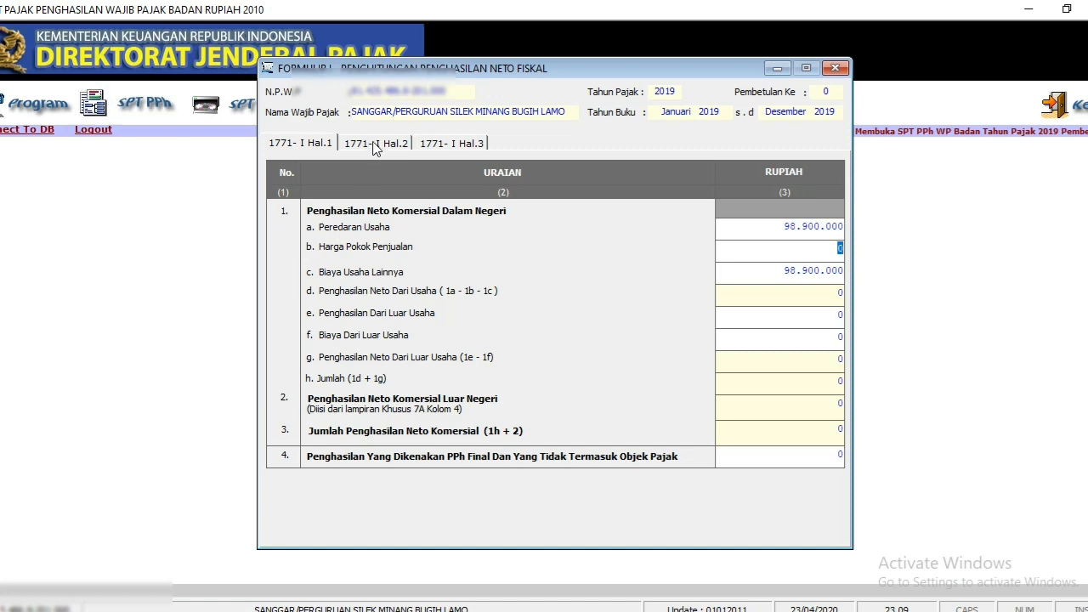
Review pages 2 and 3 of Formulir 1771-I, then save and close it
{"action": "left_click", "coordinate": [375, 144]}
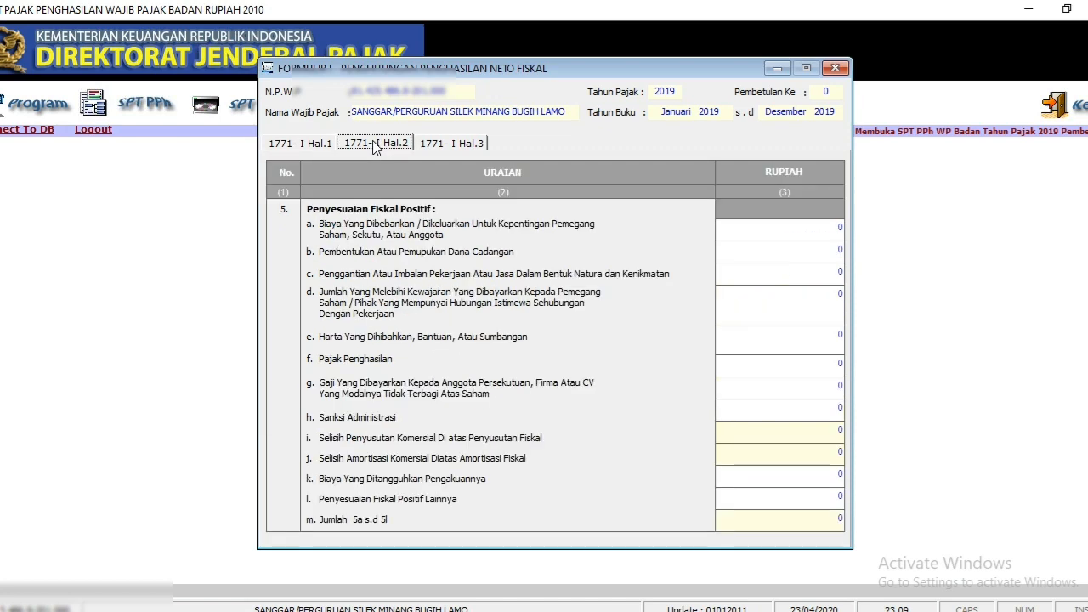
{"action": "left_click", "coordinate": [442, 144]}
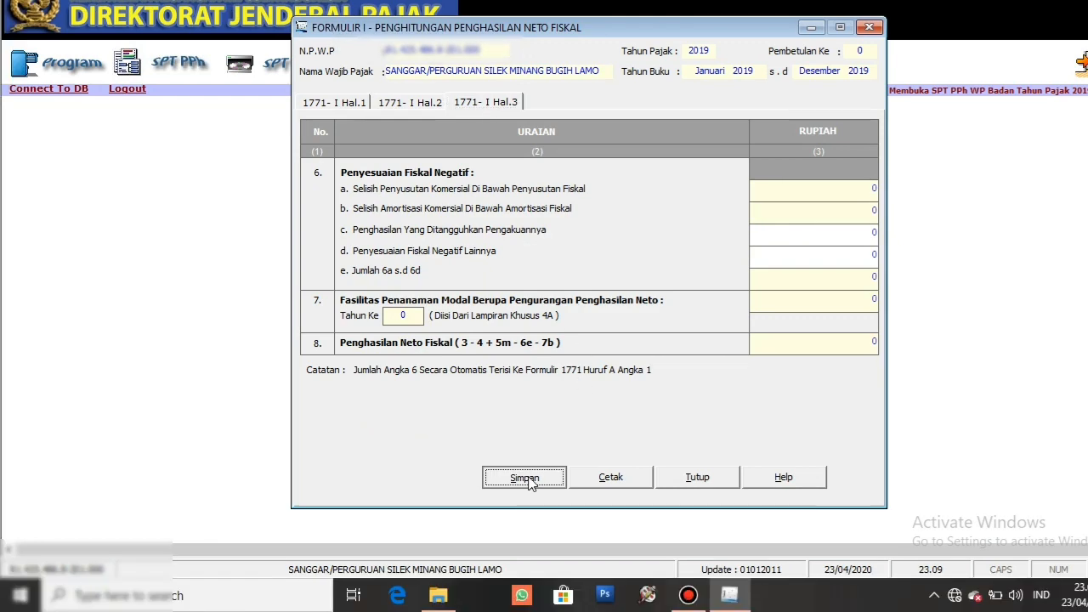
{"action": "left_click", "coordinate": [492, 519]}
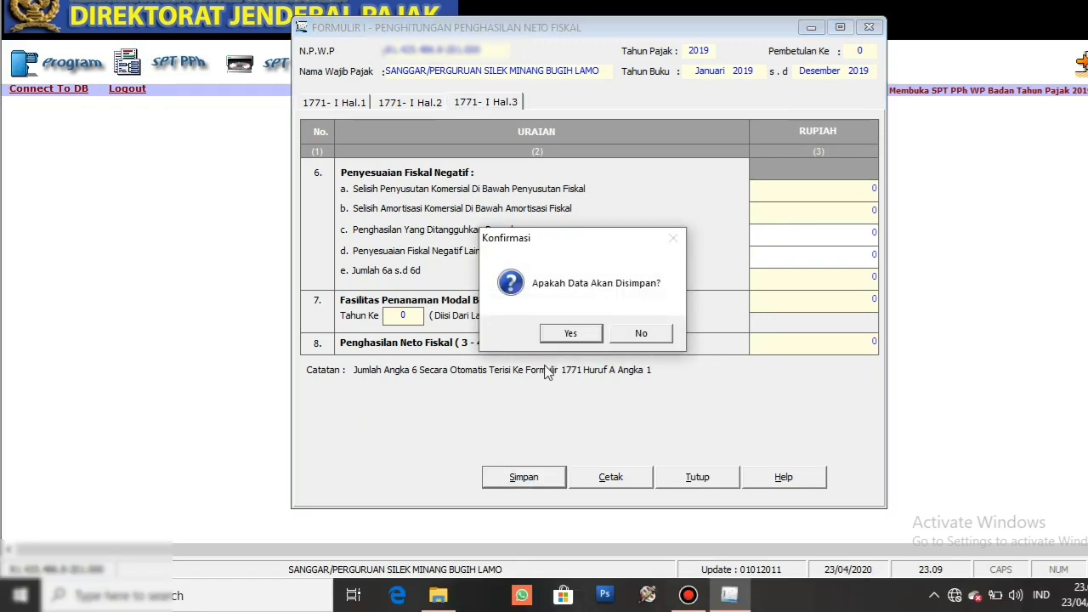
{"action": "left_click", "coordinate": [550, 334]}
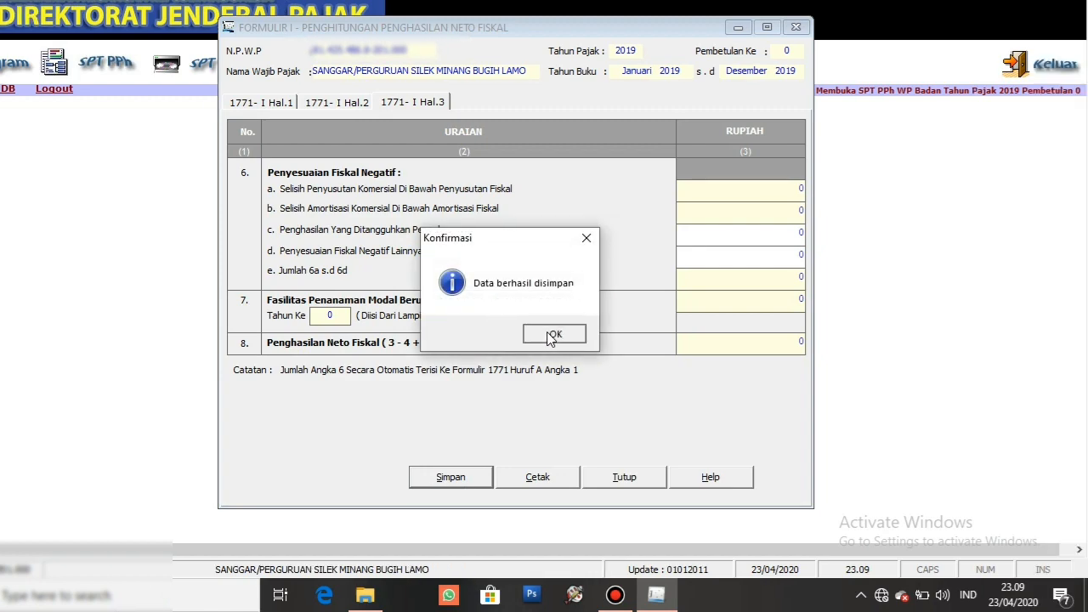
{"action": "left_click", "coordinate": [610, 334]}
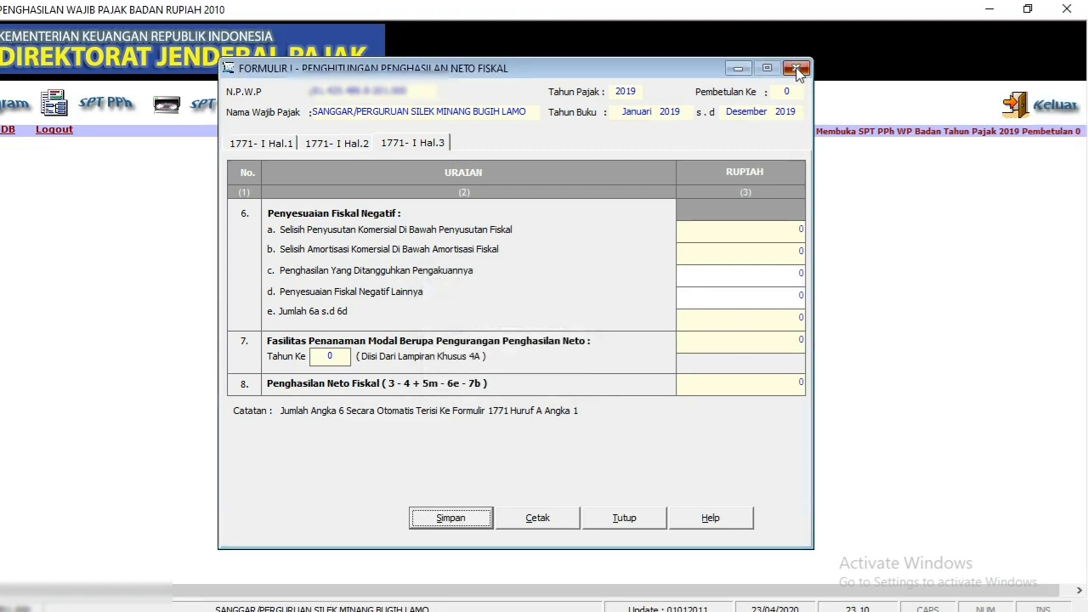
{"action": "left_click", "coordinate": [796, 28]}
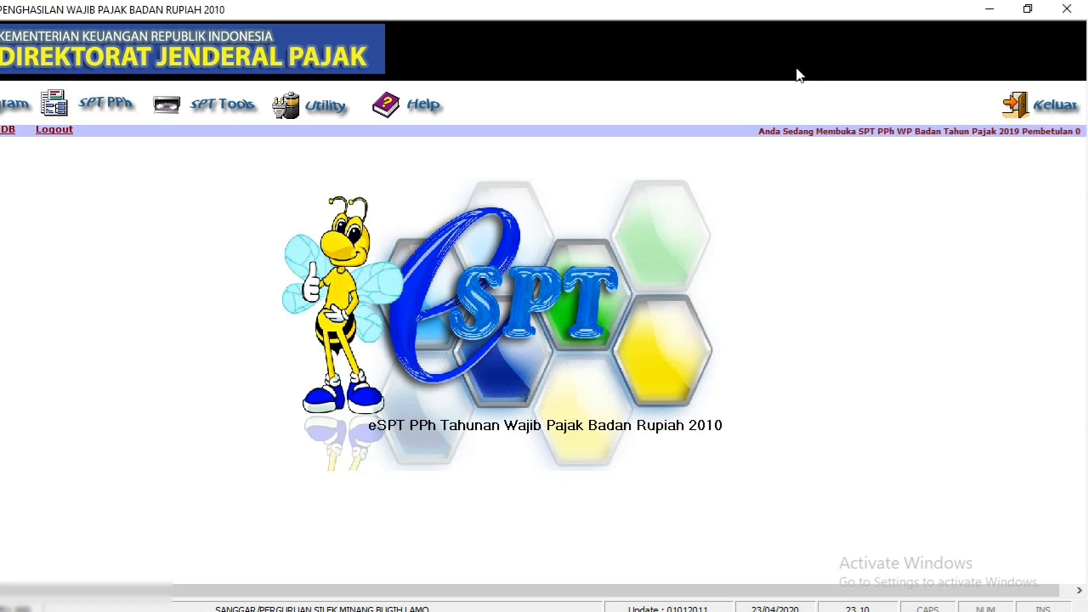
Open the main SPT PPh Wajib Pajak Badan form and mark the financial report Tidak Diaudit
{"action": "left_click", "coordinate": [134, 111]}
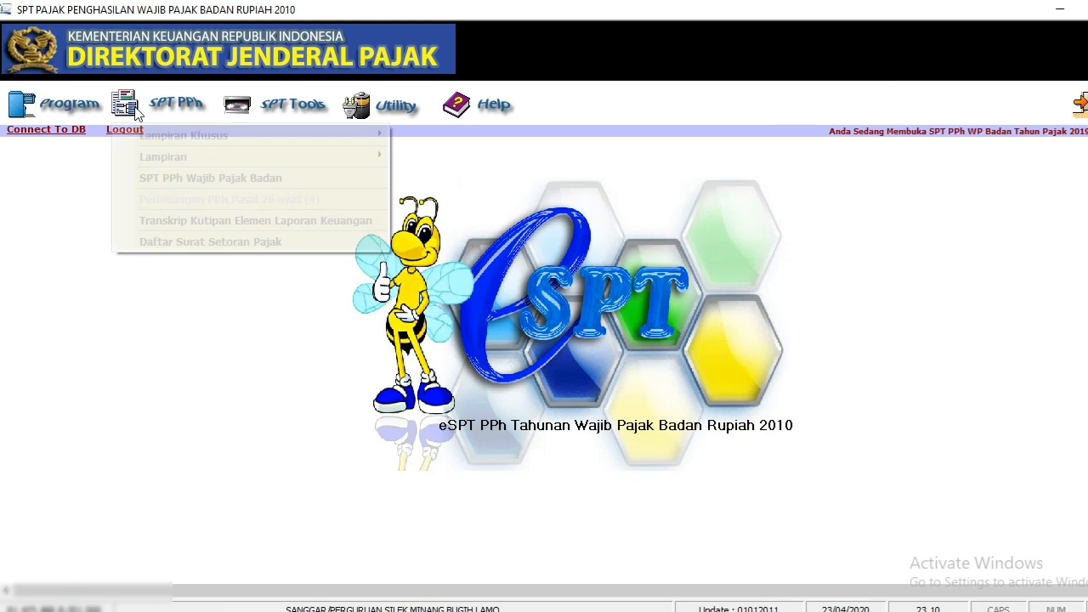
{"action": "left_click", "coordinate": [165, 180]}
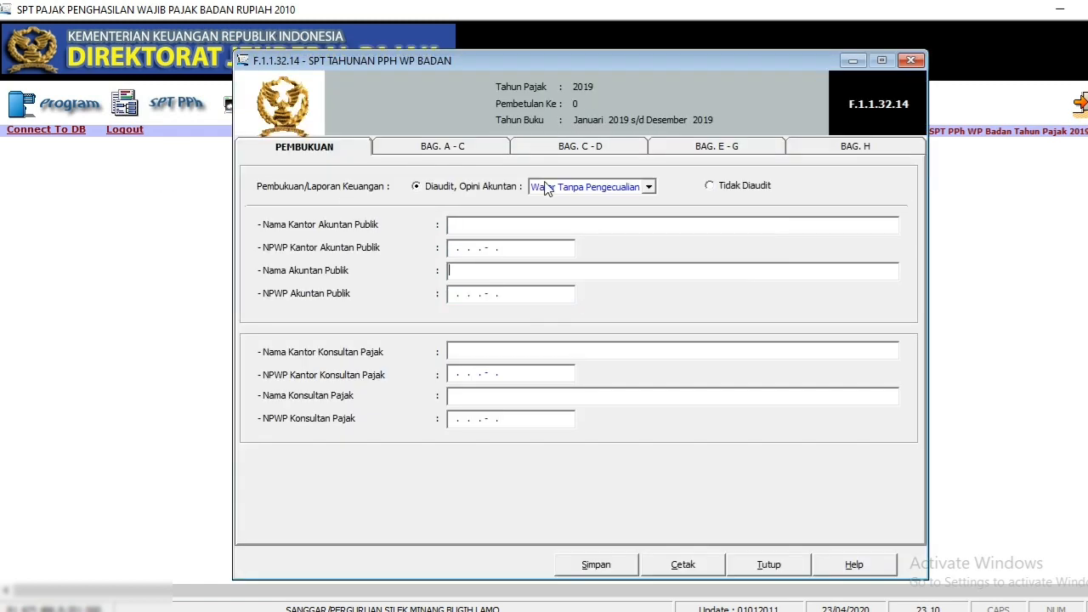
{"action": "left_click", "coordinate": [714, 195]}
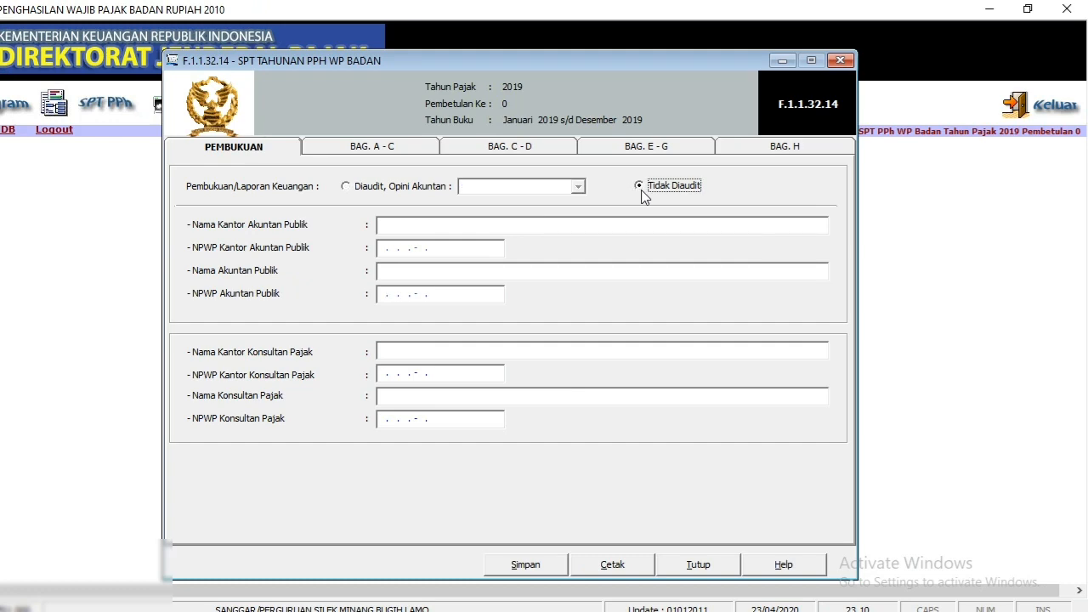
Review SPT sections A-C, C-D and E-G, ending on the section H attachment list
{"action": "left_click", "coordinate": [414, 153]}
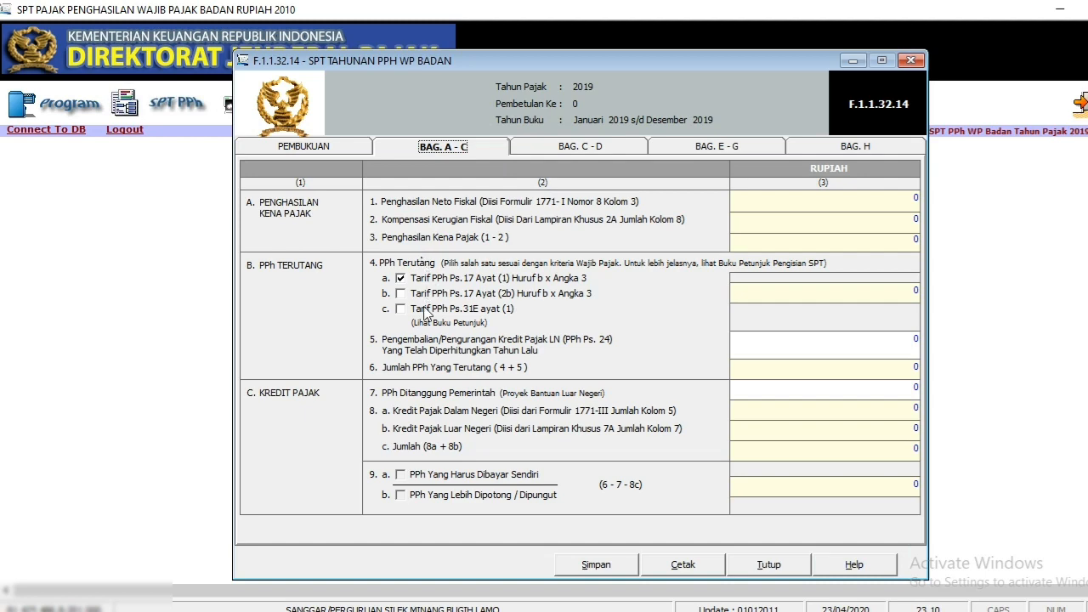
{"action": "left_click", "coordinate": [544, 147]}
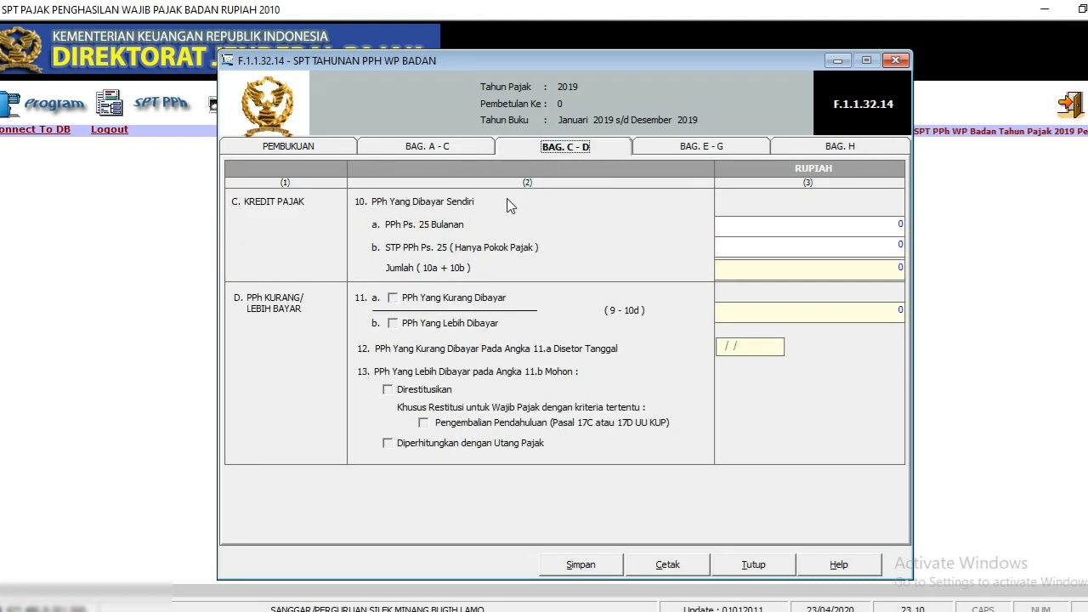
{"action": "left_click", "coordinate": [644, 152]}
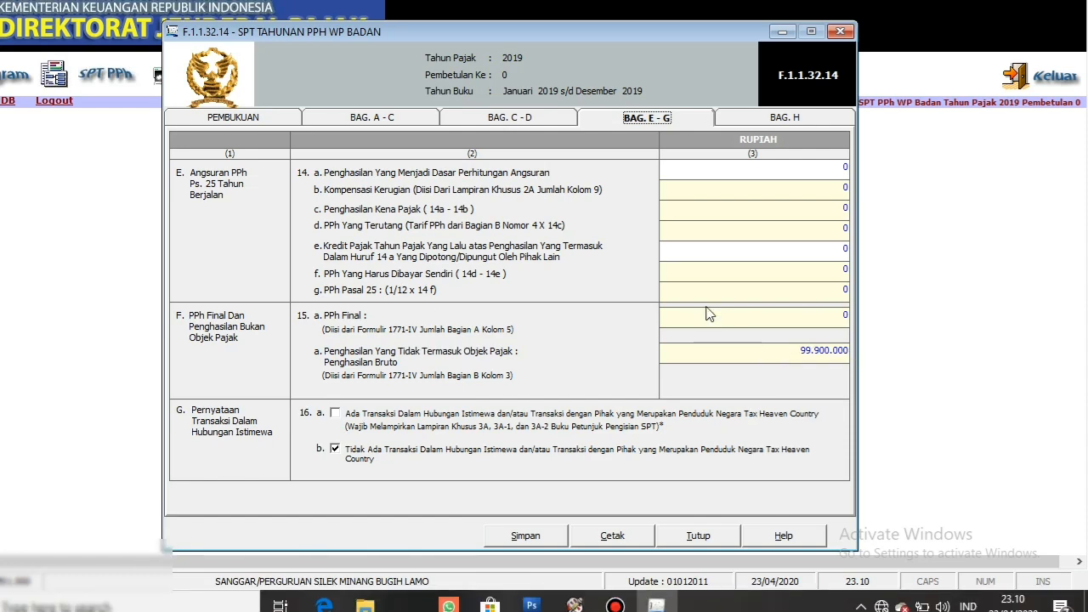
{"action": "left_click", "coordinate": [754, 119]}
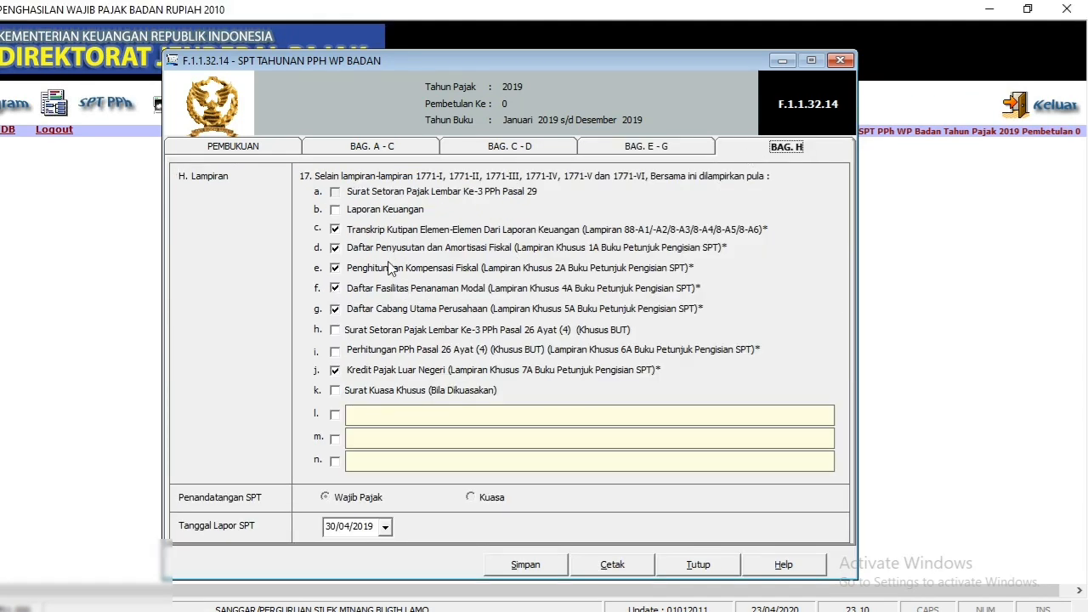
Untick the Kredit Pajak Luar Negeri, Daftar Cabang Utama and Daftar Fasilitas Penanaman Modal attachments
{"action": "left_click", "coordinate": [335, 370]}
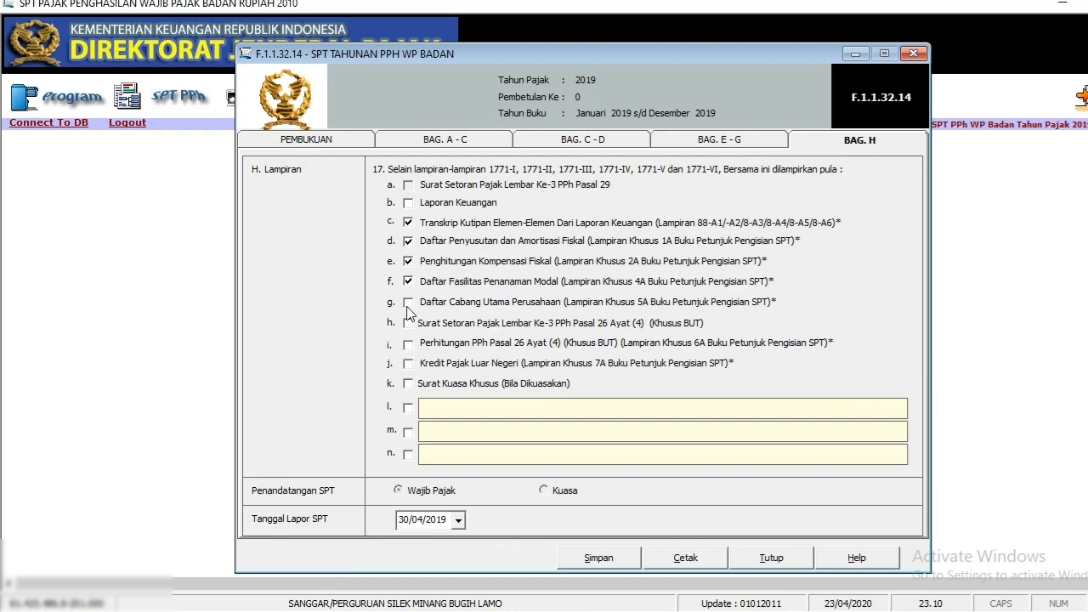
{"action": "left_click", "coordinate": [409, 268]}
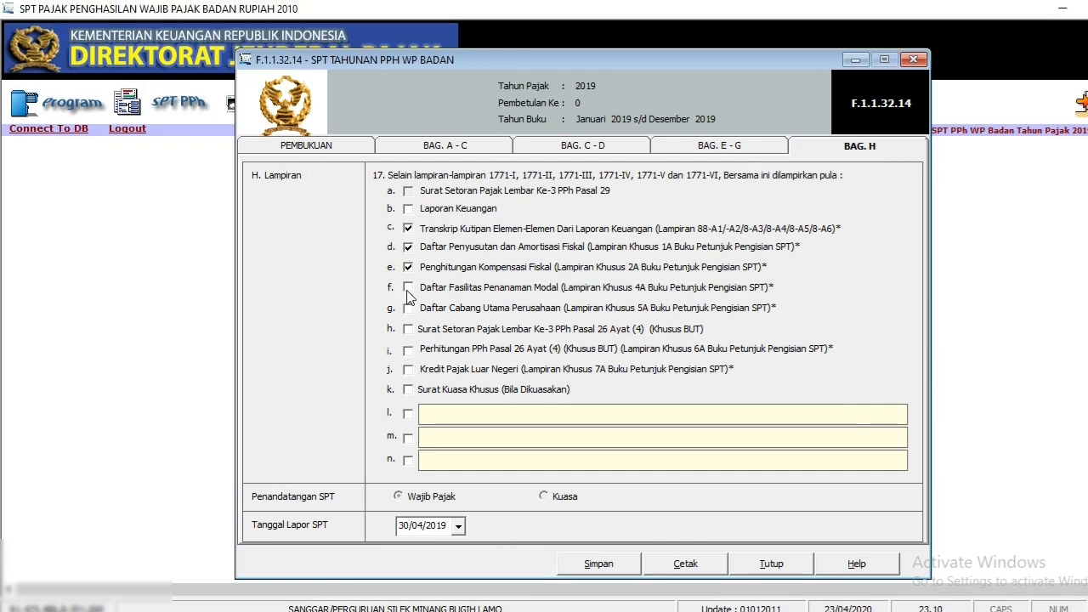
{"action": "left_click", "coordinate": [409, 248]}
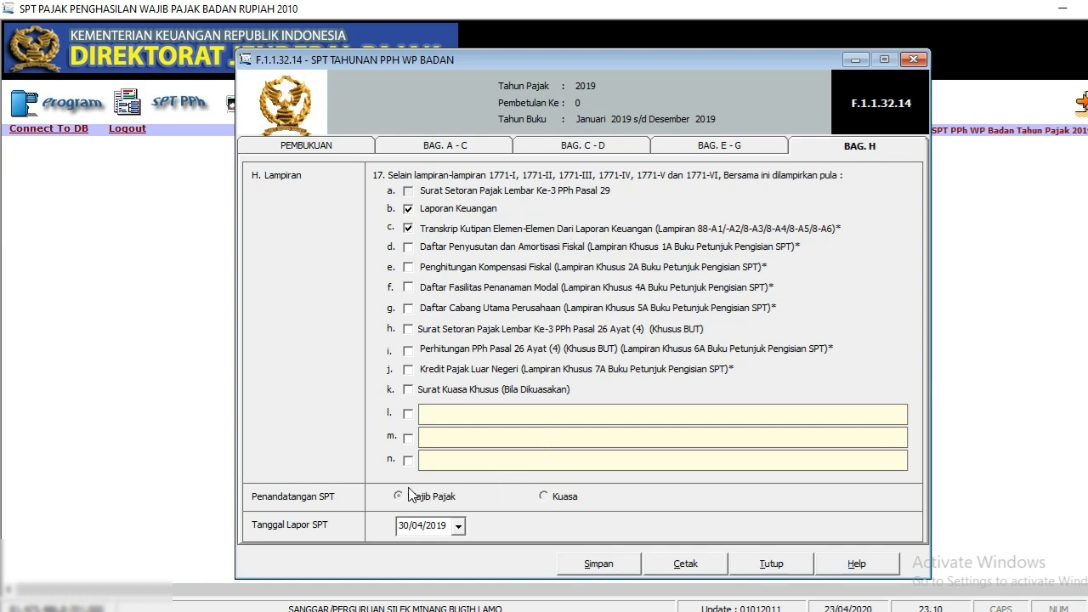
Set the Tanggal Lapor SPT to 23/04/2019, then save and close the SPT form
{"action": "left_click", "coordinate": [458, 526]}
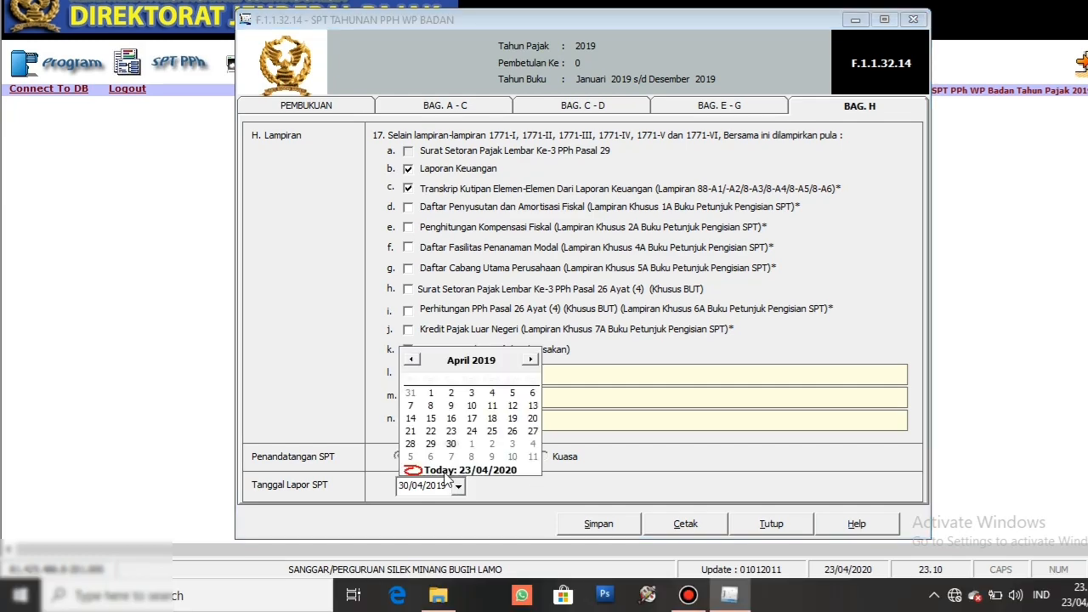
{"action": "left_click", "coordinate": [451, 431]}
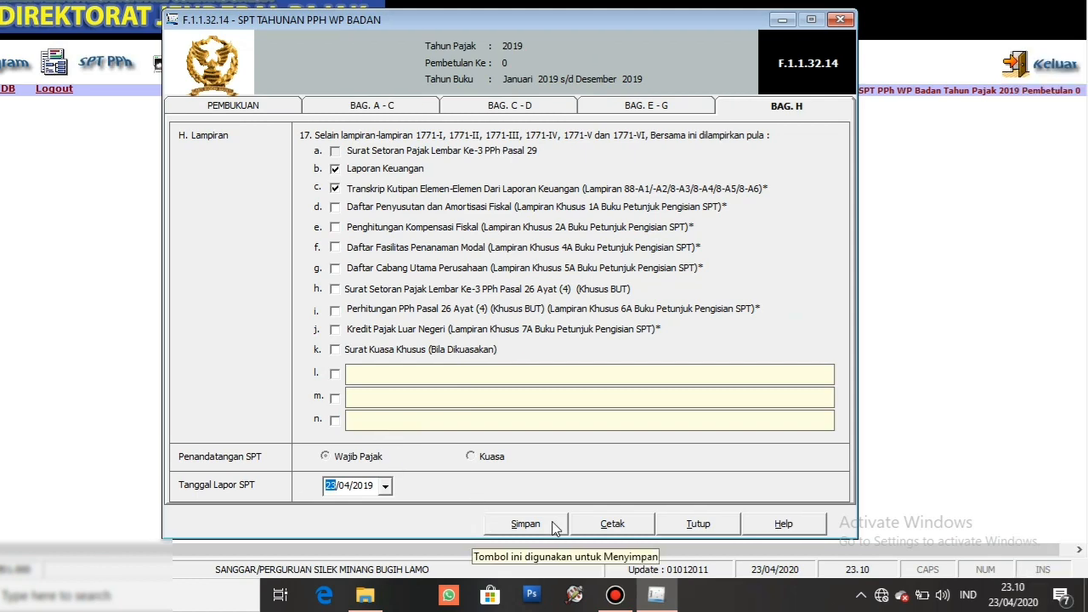
{"action": "left_click", "coordinate": [552, 526]}
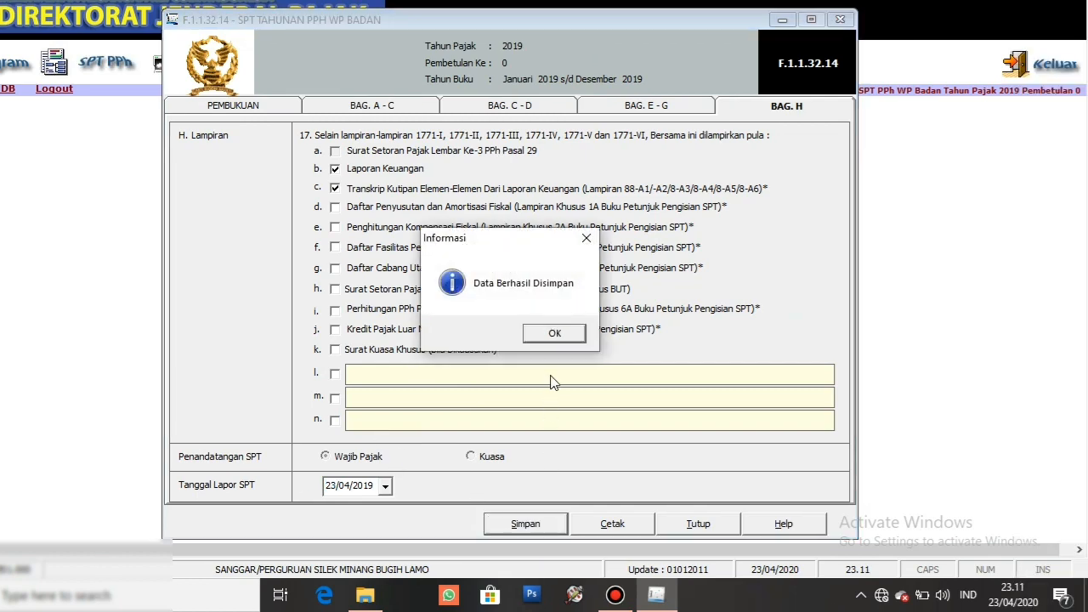
{"action": "left_click", "coordinate": [555, 333]}
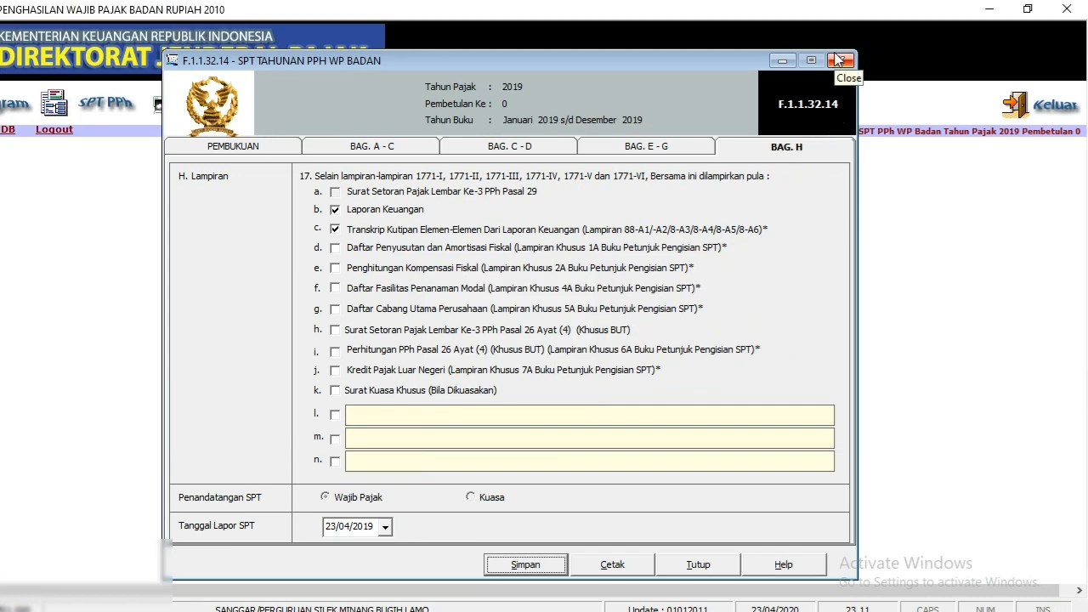
{"action": "left_click", "coordinate": [840, 60]}
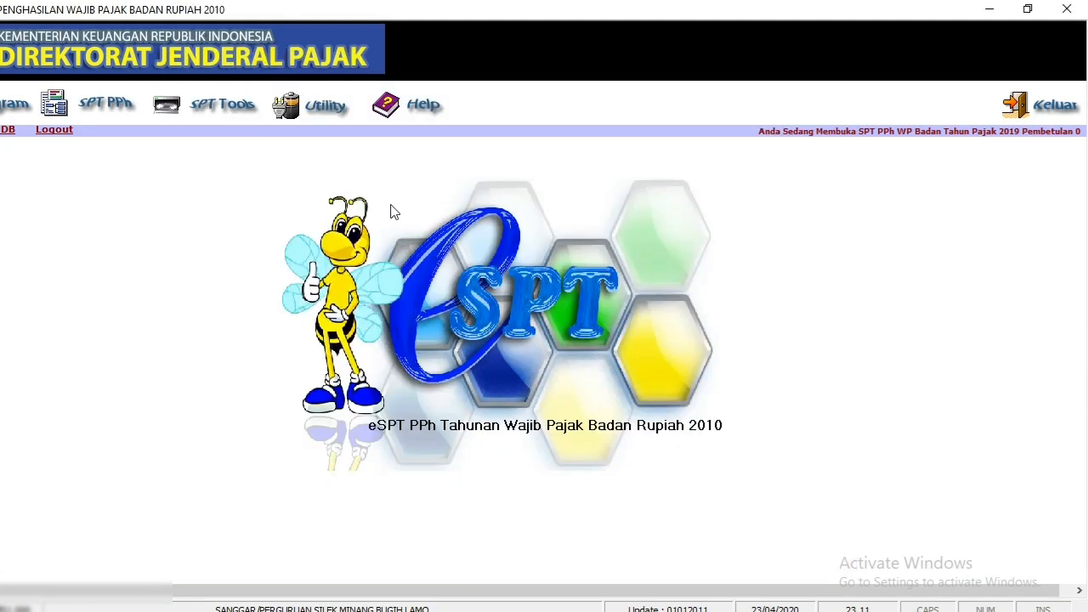
In Lapor Data SPT ke KPP, filter by Tahun Pajak 2019 and list the SPT records
{"action": "left_click", "coordinate": [229, 117]}
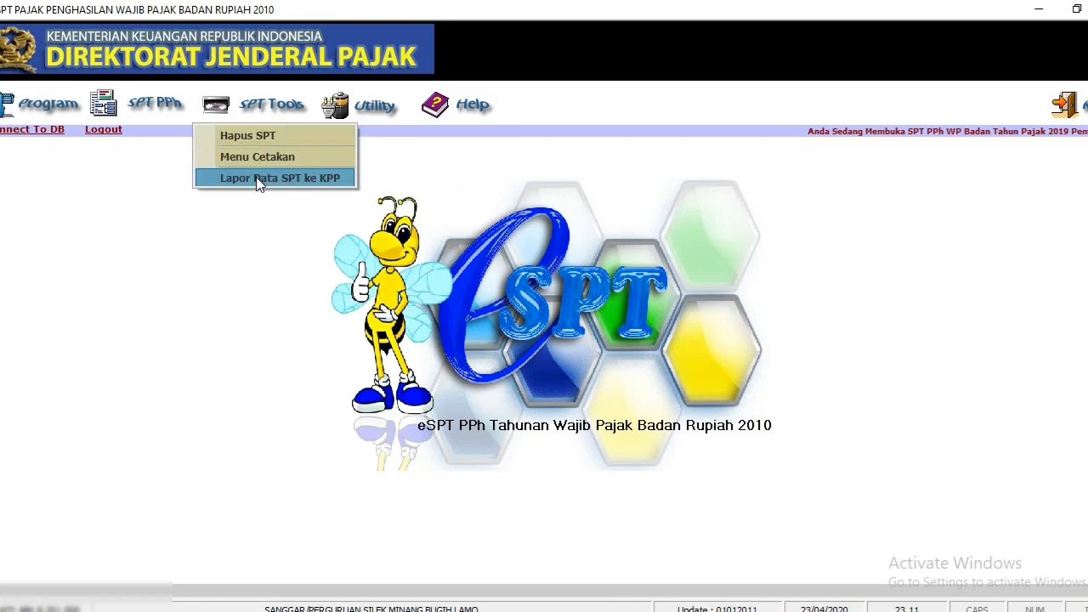
{"action": "left_click", "coordinate": [259, 183]}
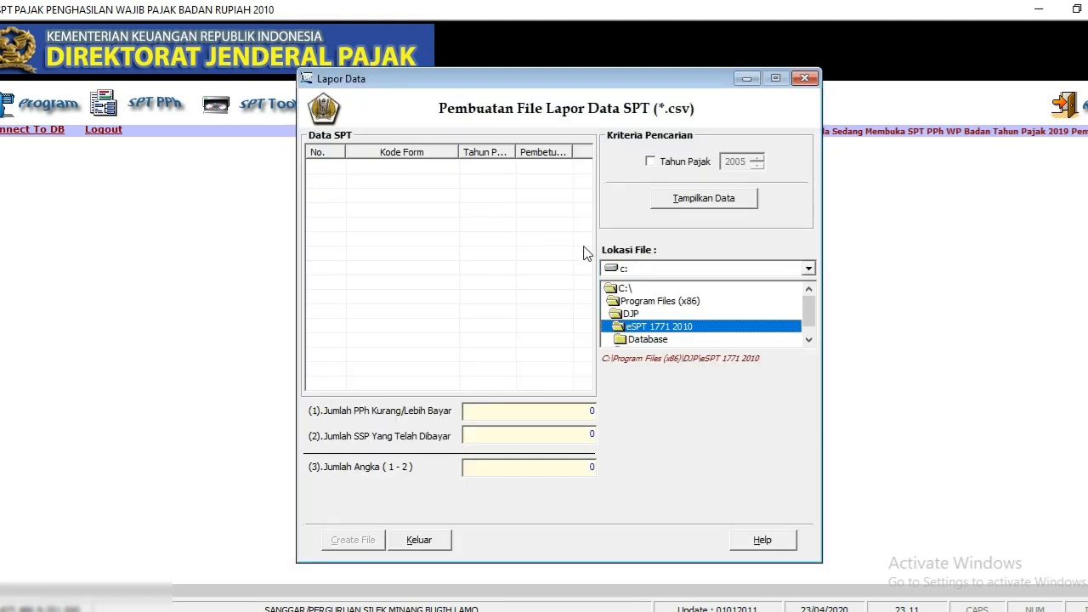
{"action": "left_click", "coordinate": [652, 162]}
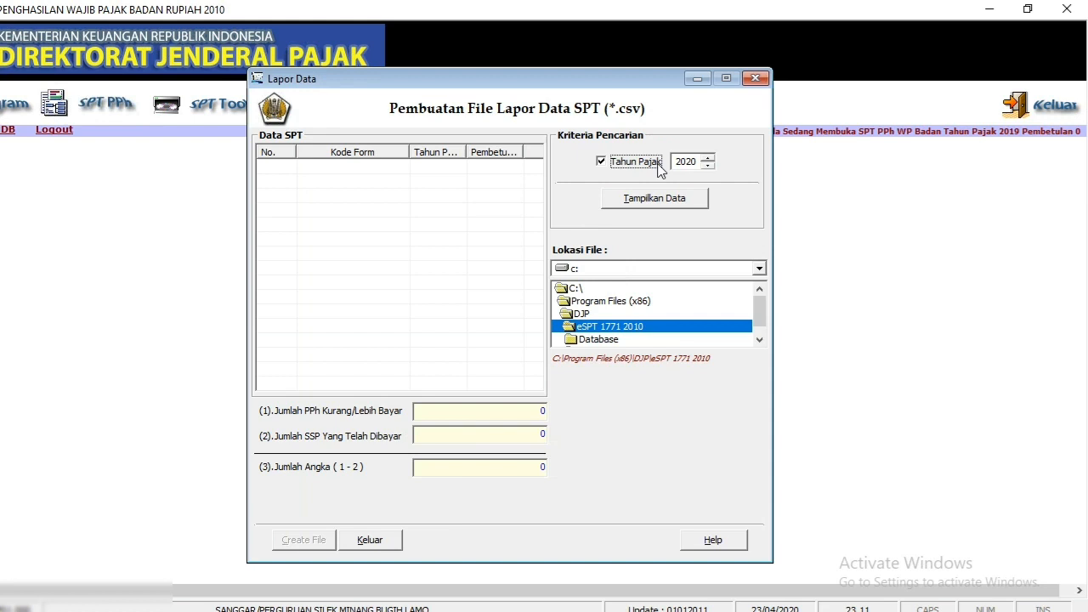
{"action": "left_click", "coordinate": [708, 158]}
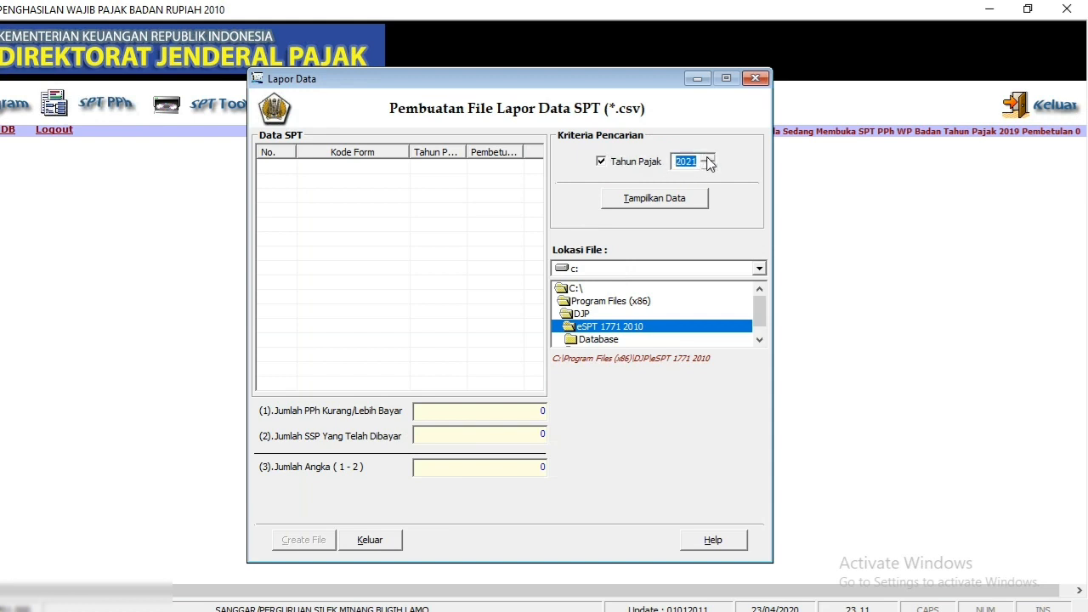
{"action": "left_click", "coordinate": [708, 166]}
{"action": "left_click", "coordinate": [709, 166]}
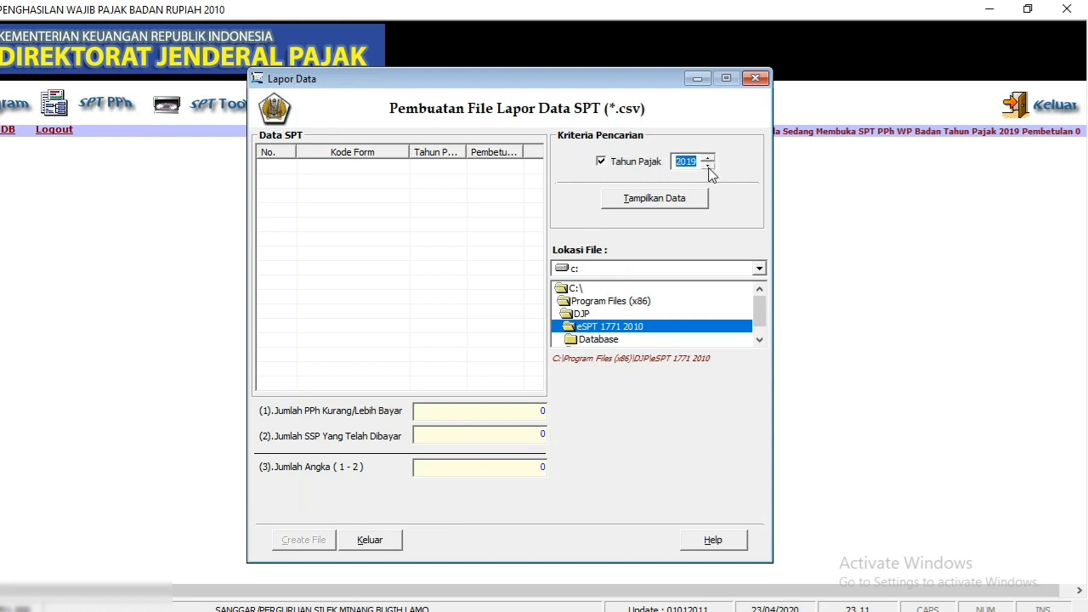
{"action": "left_click", "coordinate": [675, 202]}
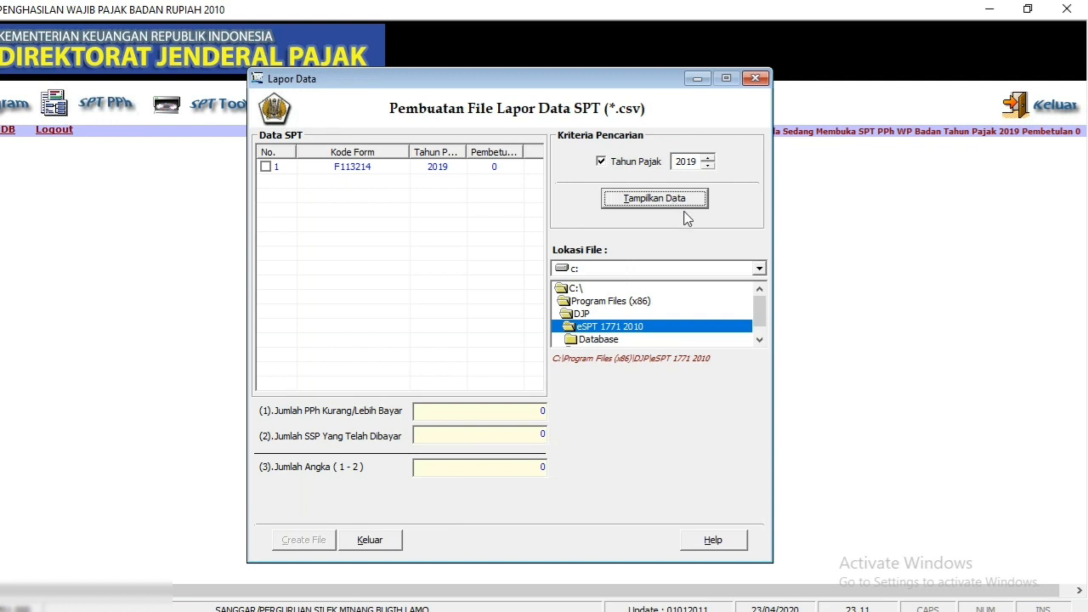
Export the 2019 SPT record as a CSV file to drive E: and close the window
{"action": "left_click", "coordinate": [764, 270]}
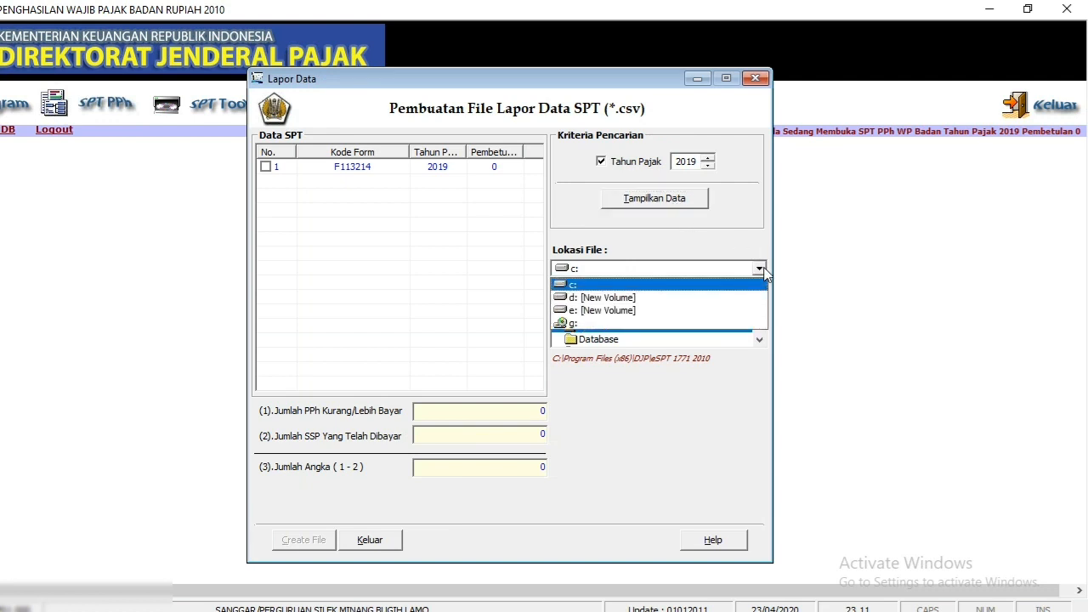
{"action": "left_click", "coordinate": [693, 310]}
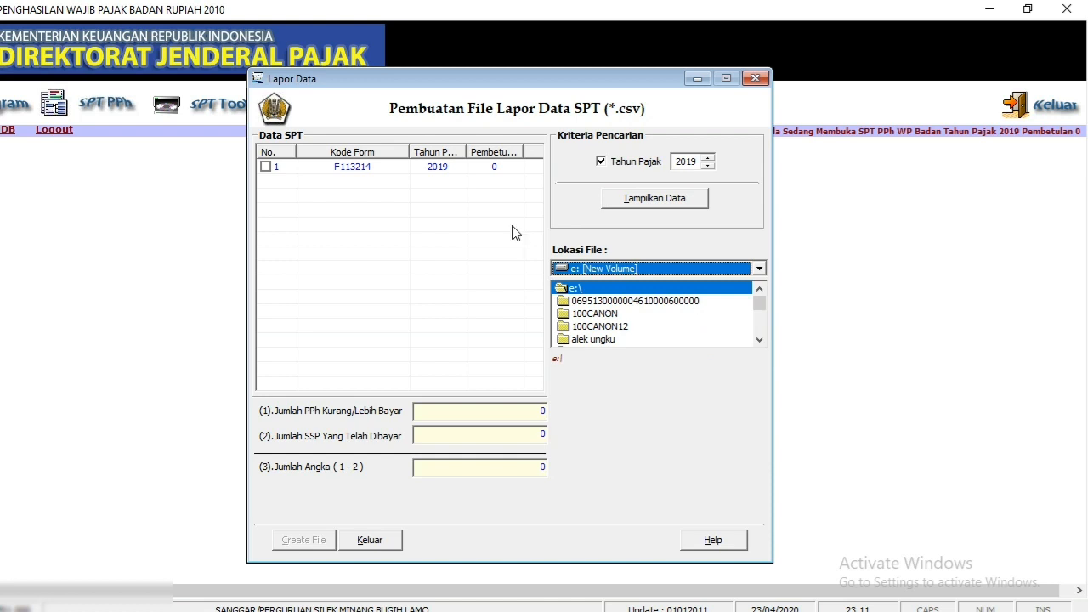
{"action": "left_click", "coordinate": [267, 167]}
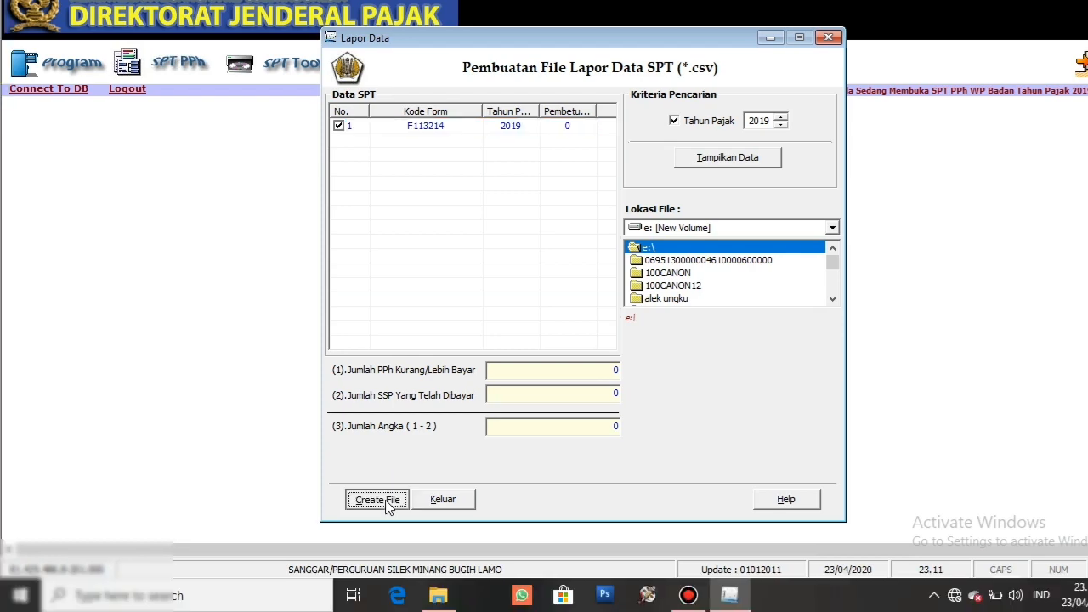
{"action": "left_click", "coordinate": [377, 544]}
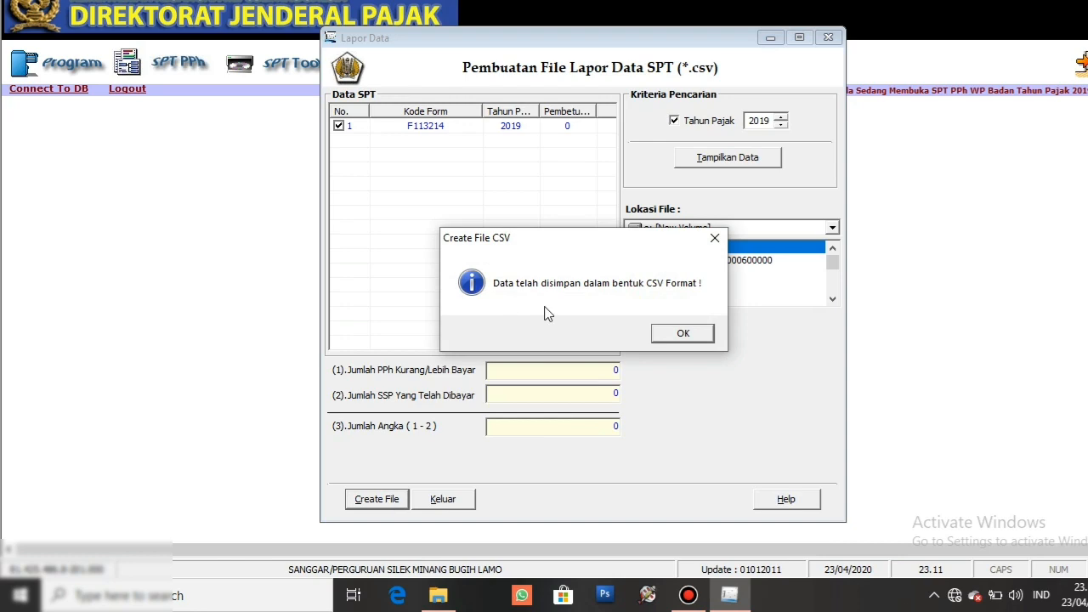
{"action": "left_click", "coordinate": [690, 336]}
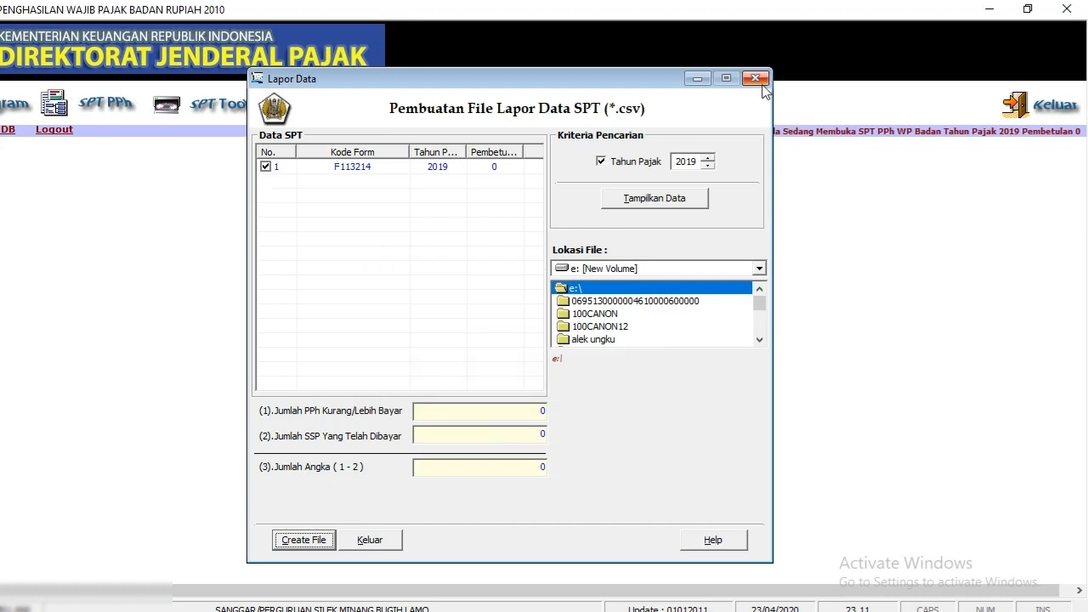
{"action": "left_click", "coordinate": [755, 78]}
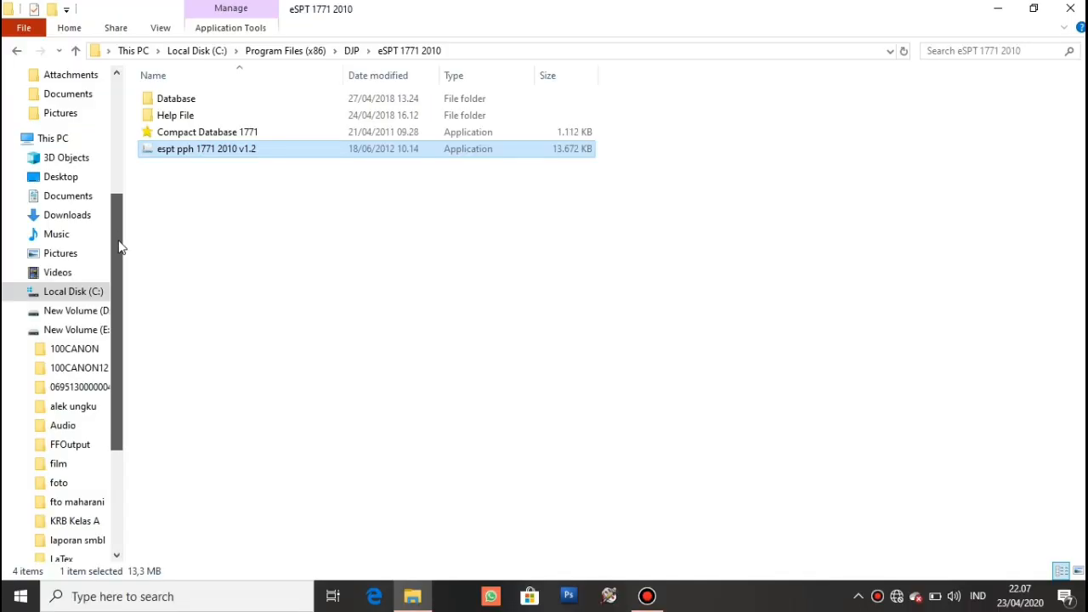
On New Volume (E:), open the PDF 'laporan keuangan sanggar bugih lamo 2019'
{"action": "left_click_drag", "start_coordinate": [117, 238], "coordinate": [124, 284]}
{"action": "left_click", "coordinate": [83, 247]}
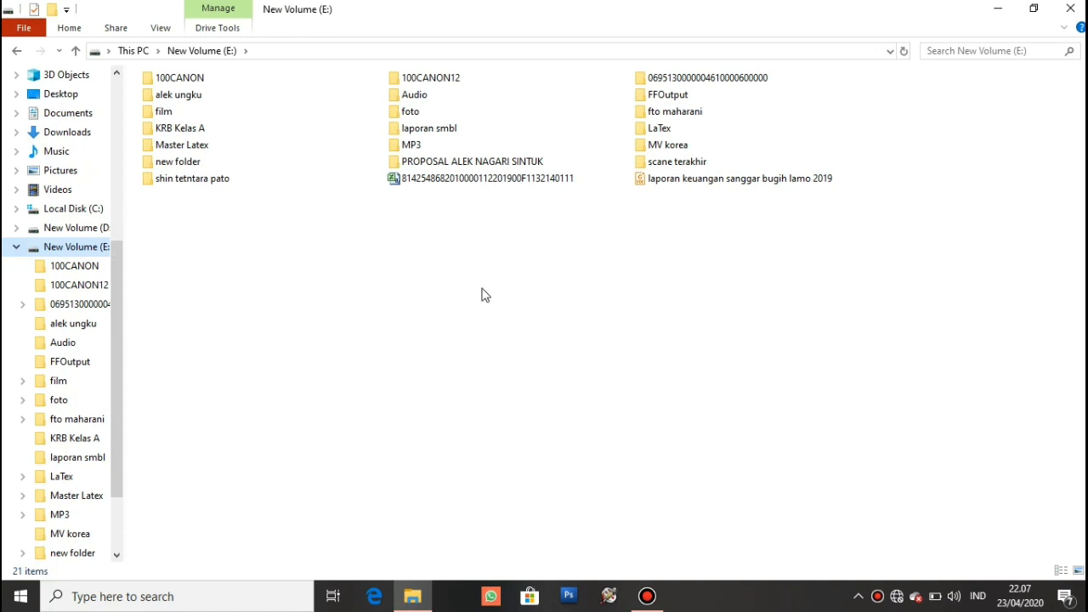
{"action": "left_click", "coordinate": [644, 185]}
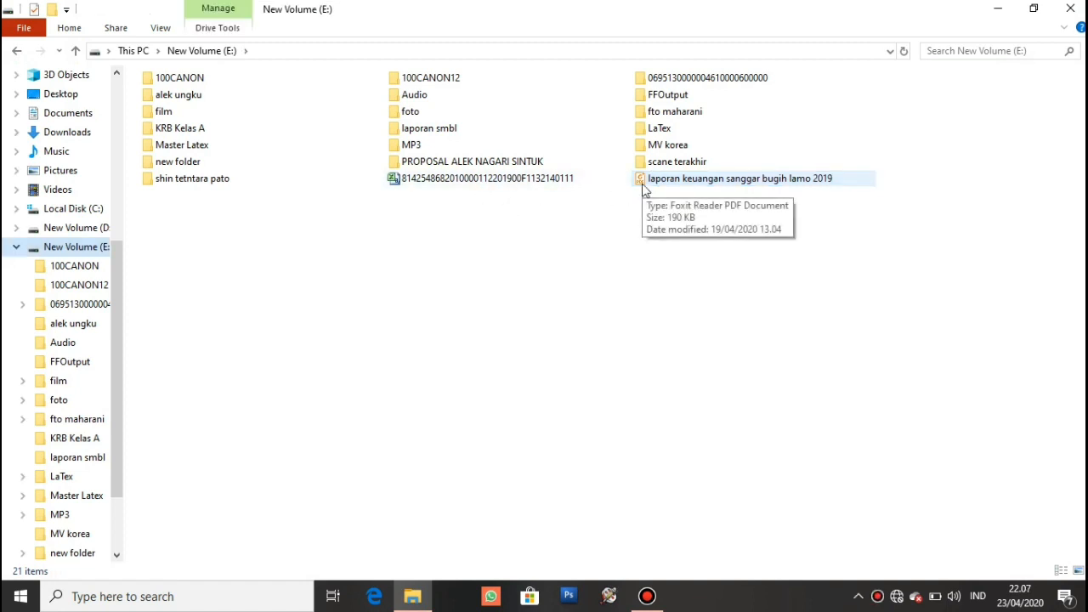
{"action": "left_click", "coordinate": [644, 190]}
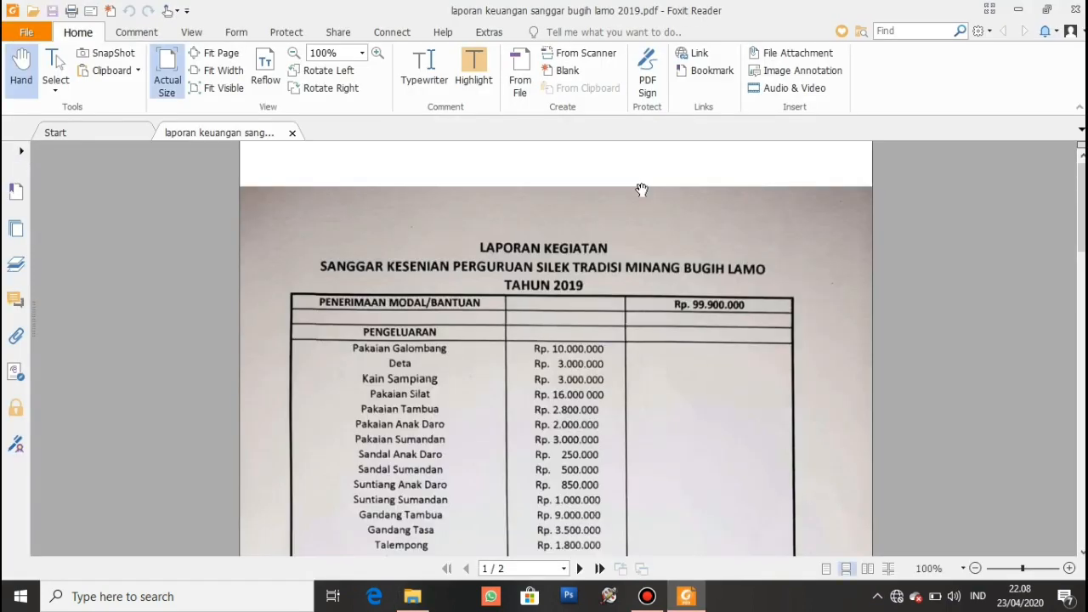
Scroll through the 2019 financial report to its final Neraca page showing Rp. 98.900.000
{"action": "scroll", "coordinate": [556, 349], "scroll_direction": "down", "scroll_amount": 5}
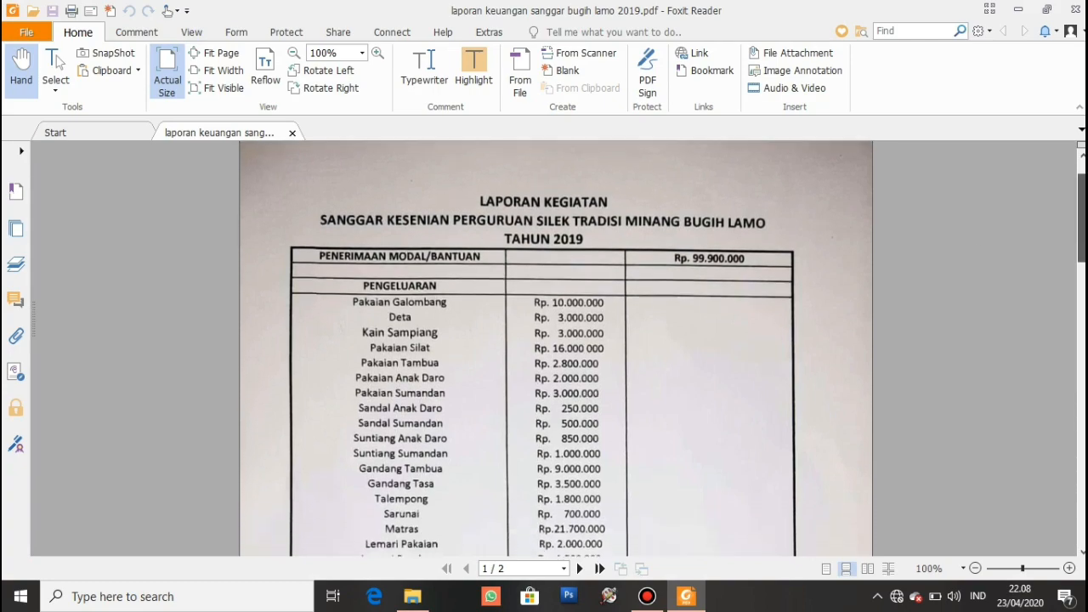
{"action": "left_click_drag", "start_coordinate": [1083, 275], "coordinate": [1083, 528]}
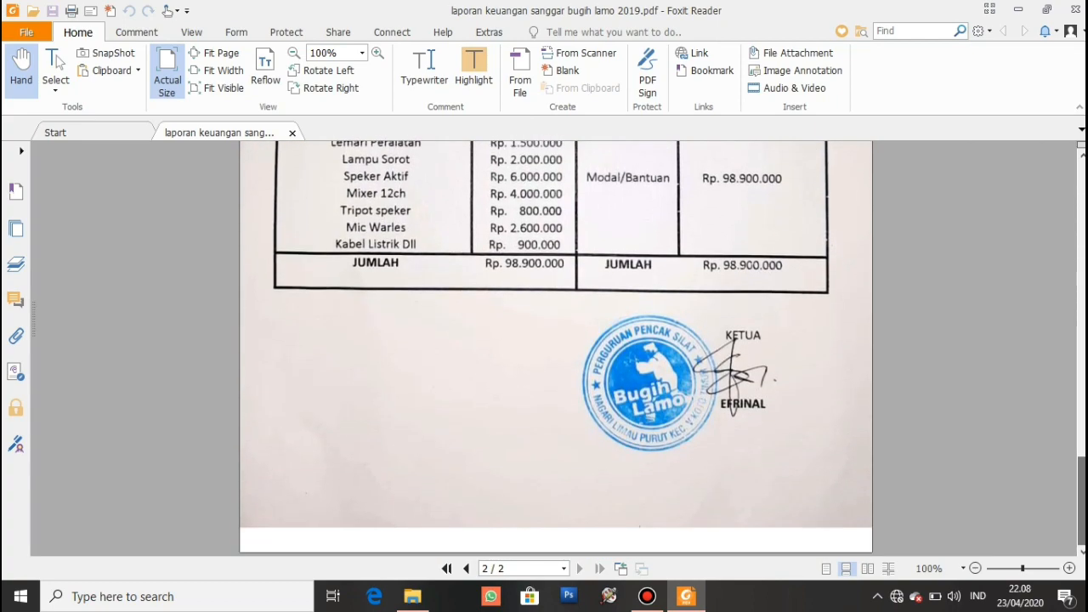
Close Foxit Reader and copy the exported CSV file's name without changing it
{"action": "left_click", "coordinate": [1077, 7]}
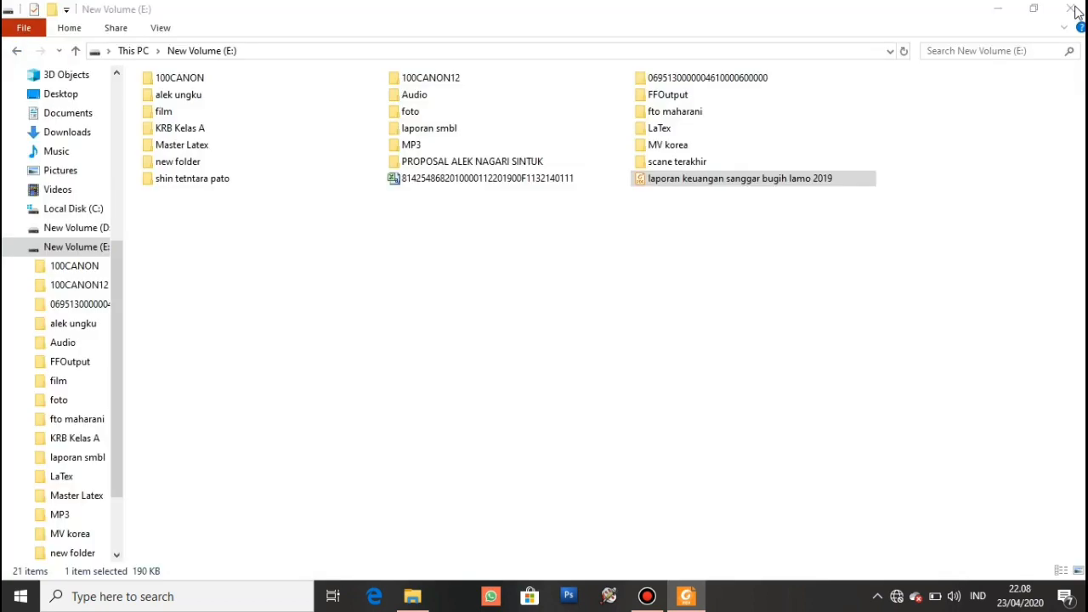
{"action": "right_click", "coordinate": [489, 179]}
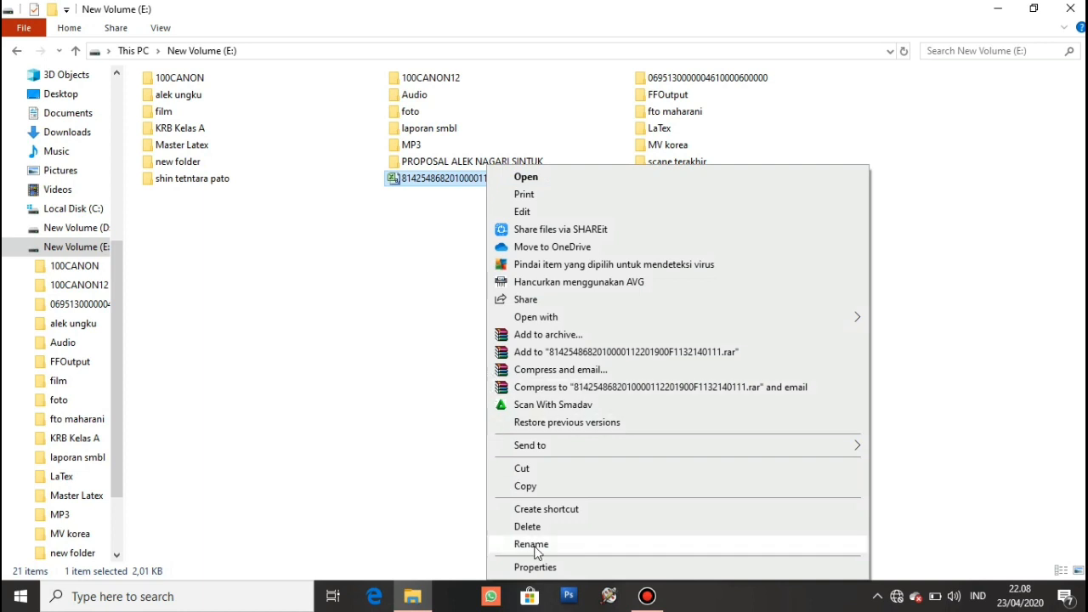
{"action": "left_click", "coordinate": [536, 547]}
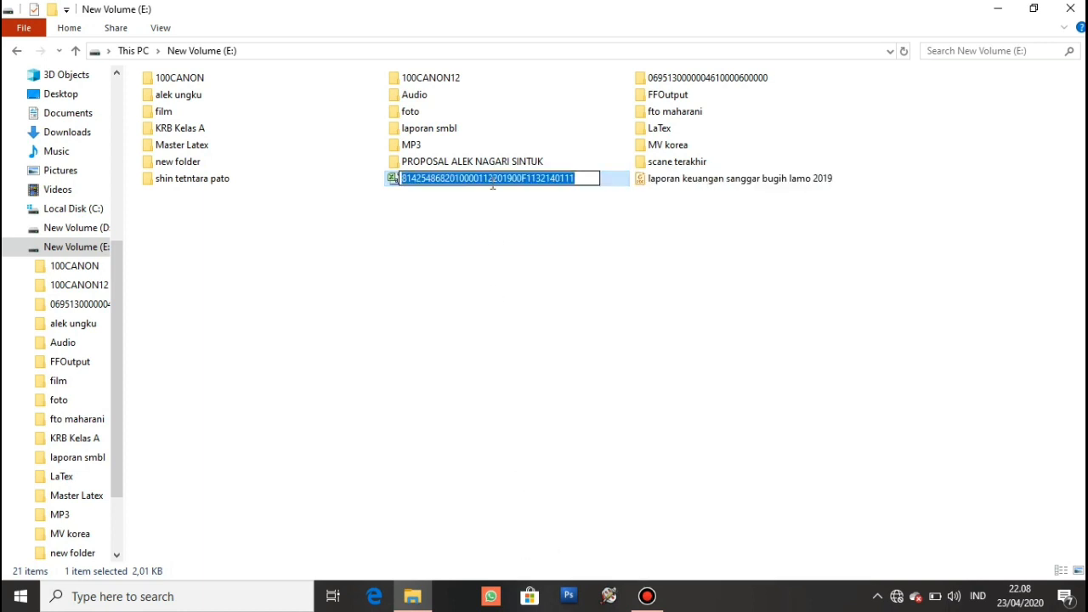
{"action": "right_click", "coordinate": [489, 178]}
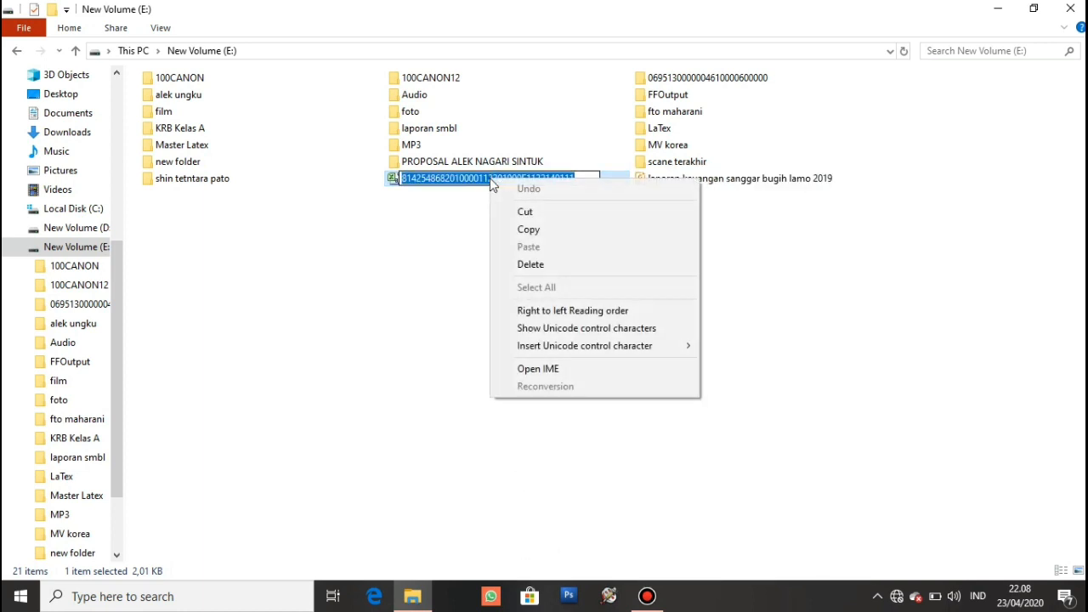
{"action": "left_click", "coordinate": [531, 231]}
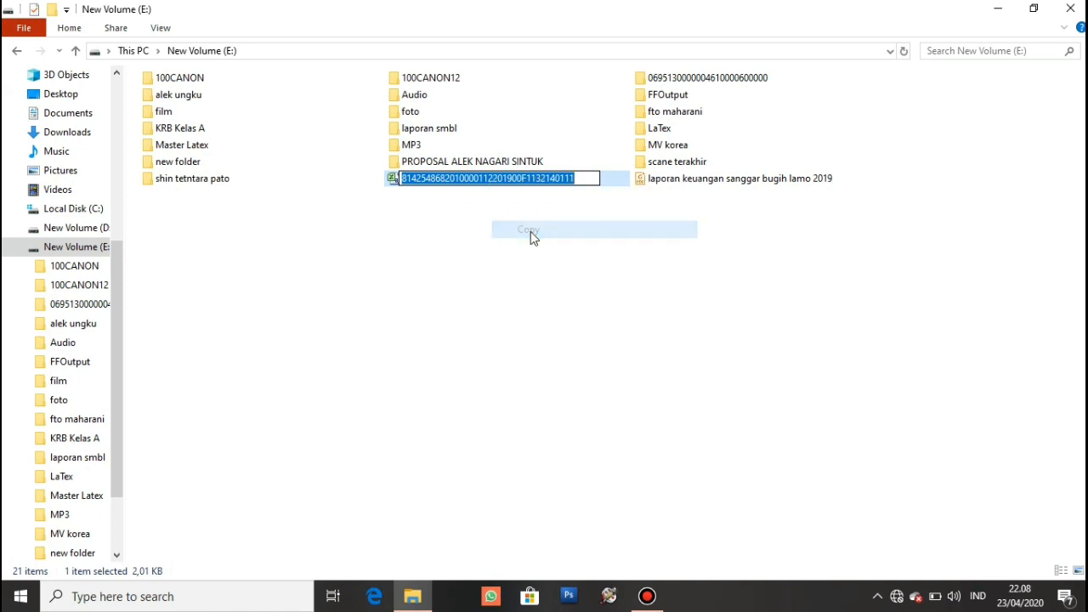
{"action": "left_click", "coordinate": [735, 179]}
Rename the financial report PDF by pasting in the CSV file's name
{"action": "right_click", "coordinate": [736, 181]}
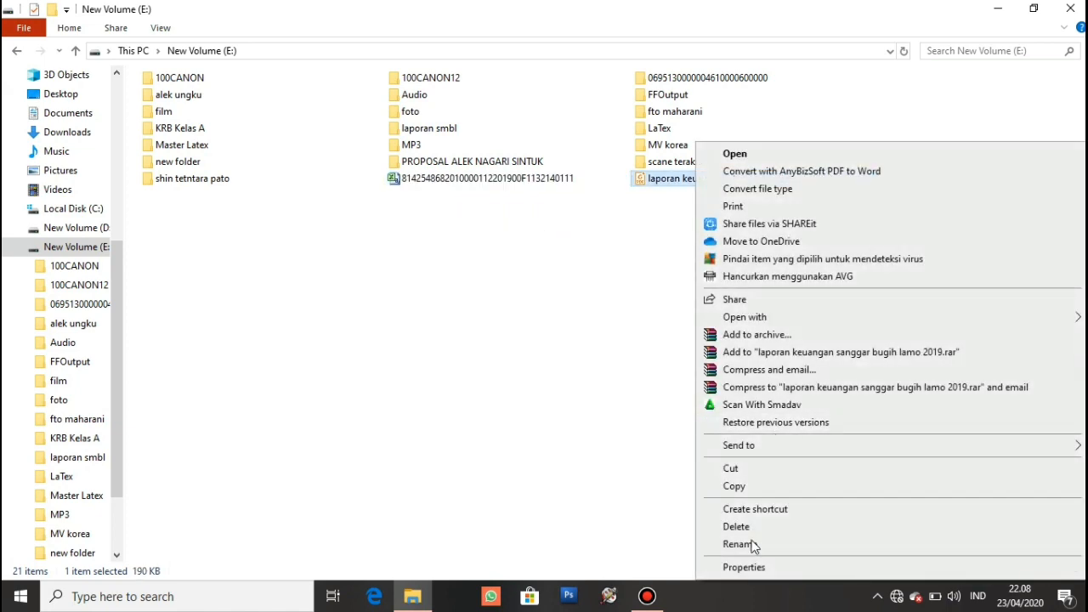
{"action": "left_click", "coordinate": [740, 545]}
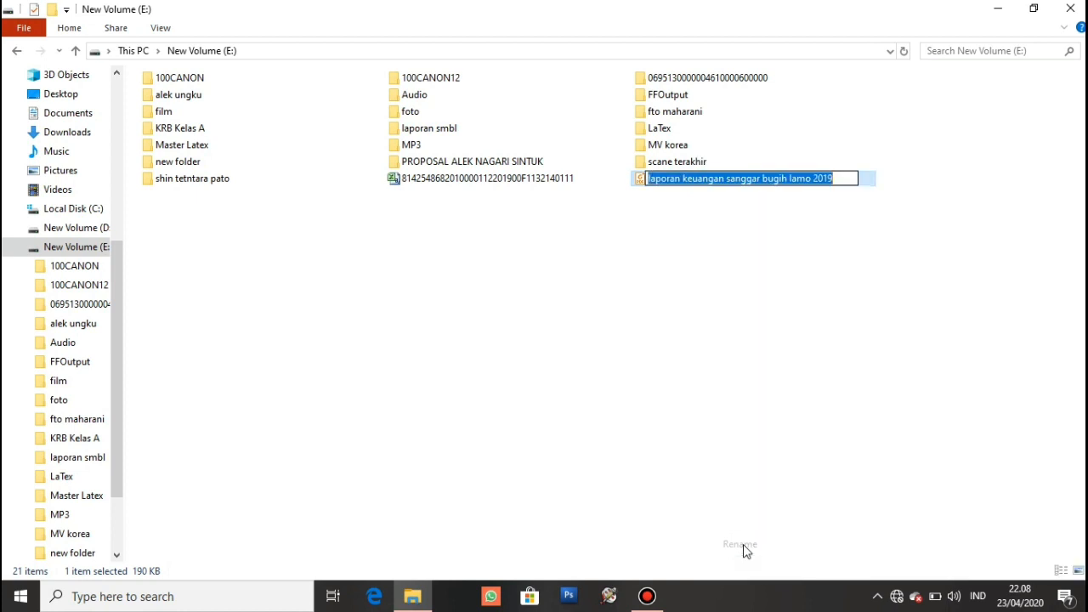
{"action": "right_click", "coordinate": [842, 176]}
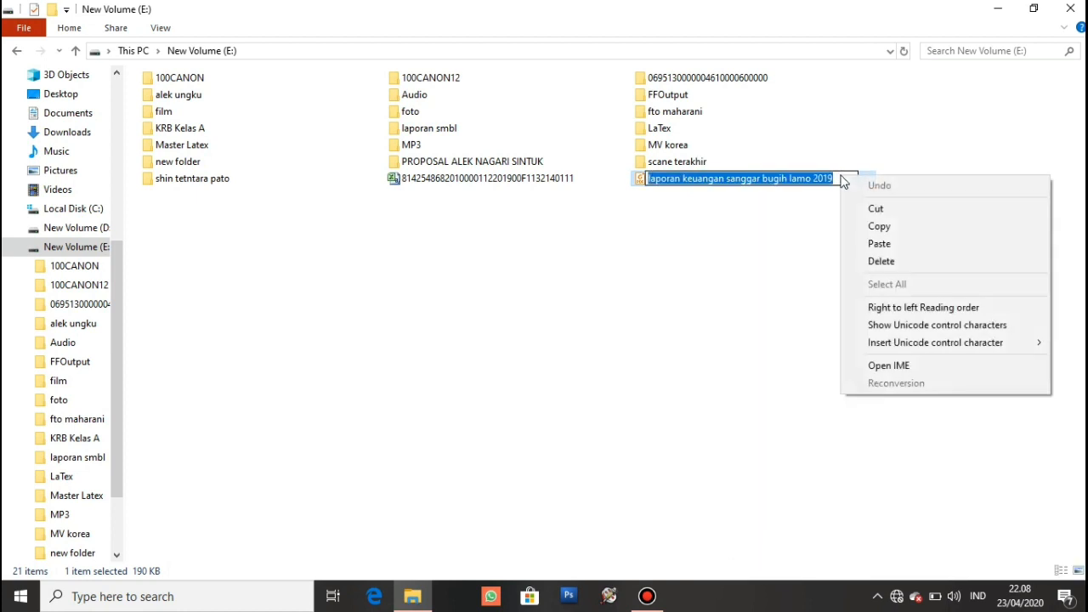
{"action": "left_click", "coordinate": [874, 244]}
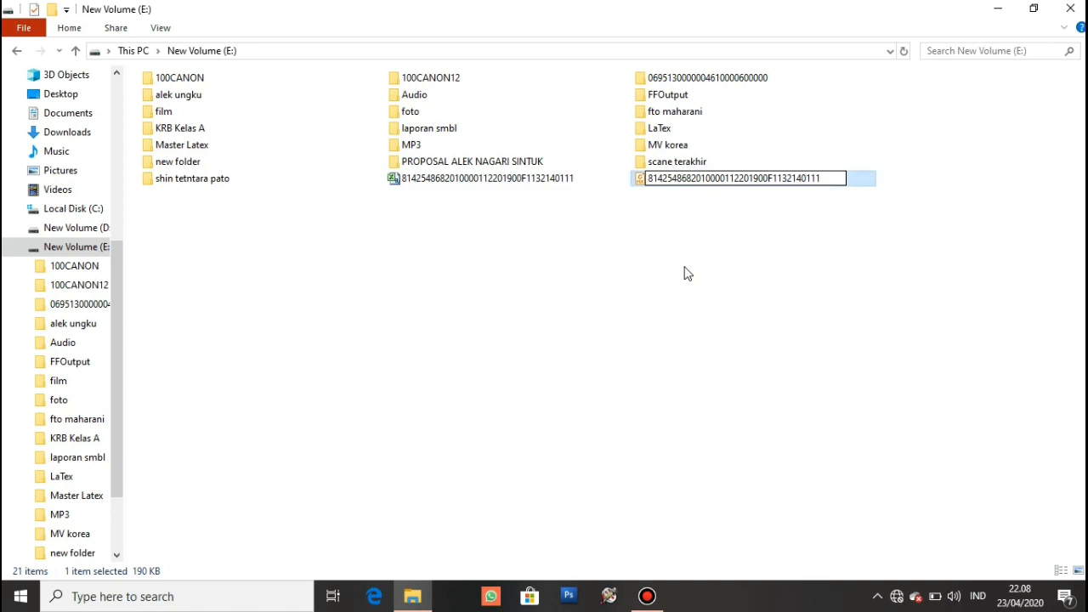
{"action": "key", "text": "Return"}
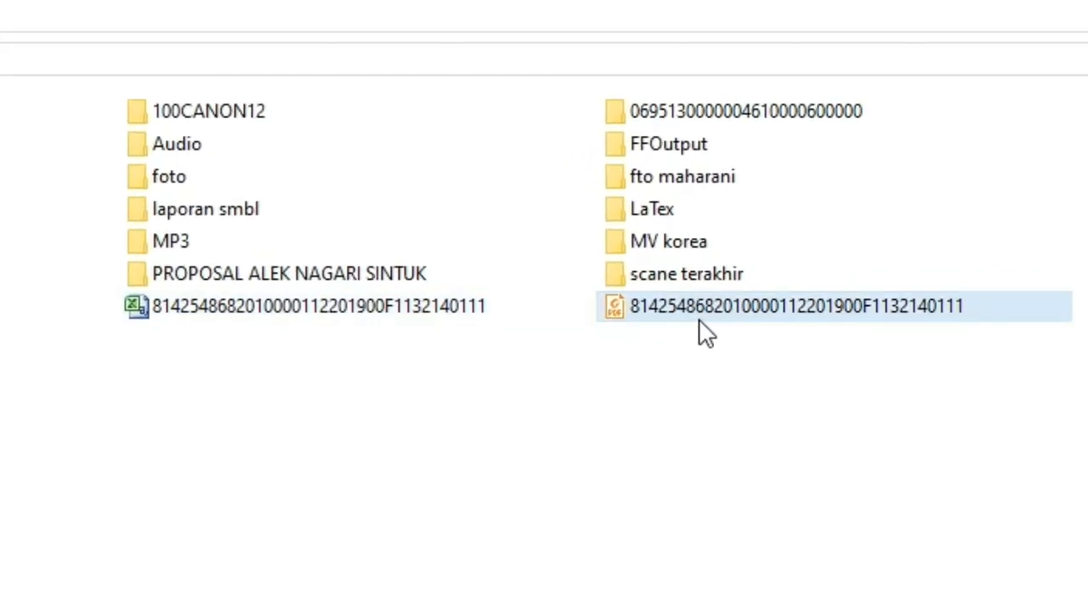
{"action": "left_click", "coordinate": [701, 339]}
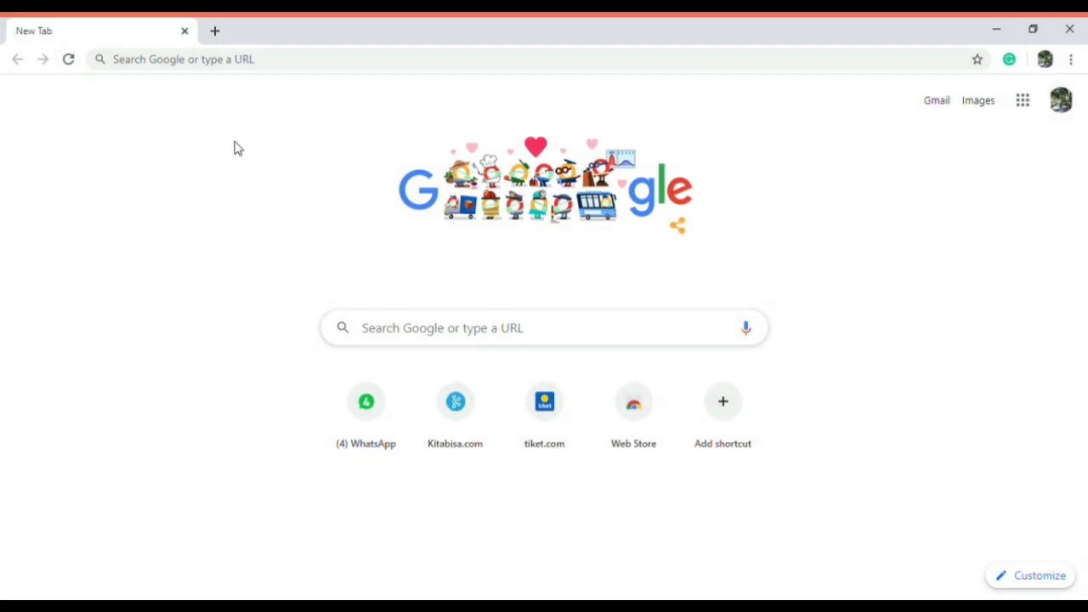
Go to the DJP Online site and dismiss the SMS OTP announcement
{"action": "left_click", "coordinate": [267, 67]}
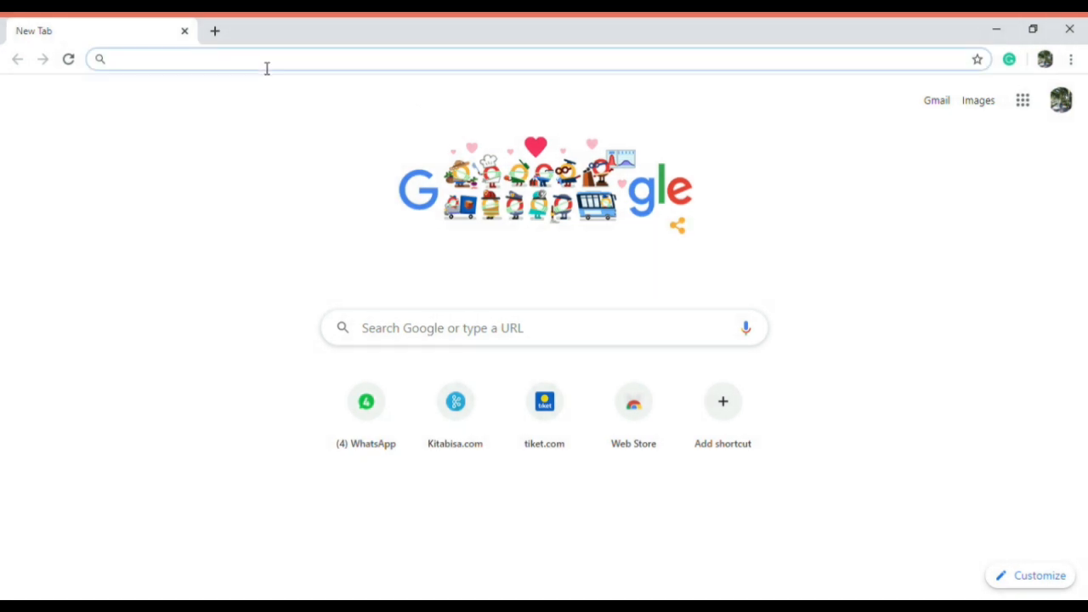
{"action": "type", "text": "djponline.pajak.go.id"}
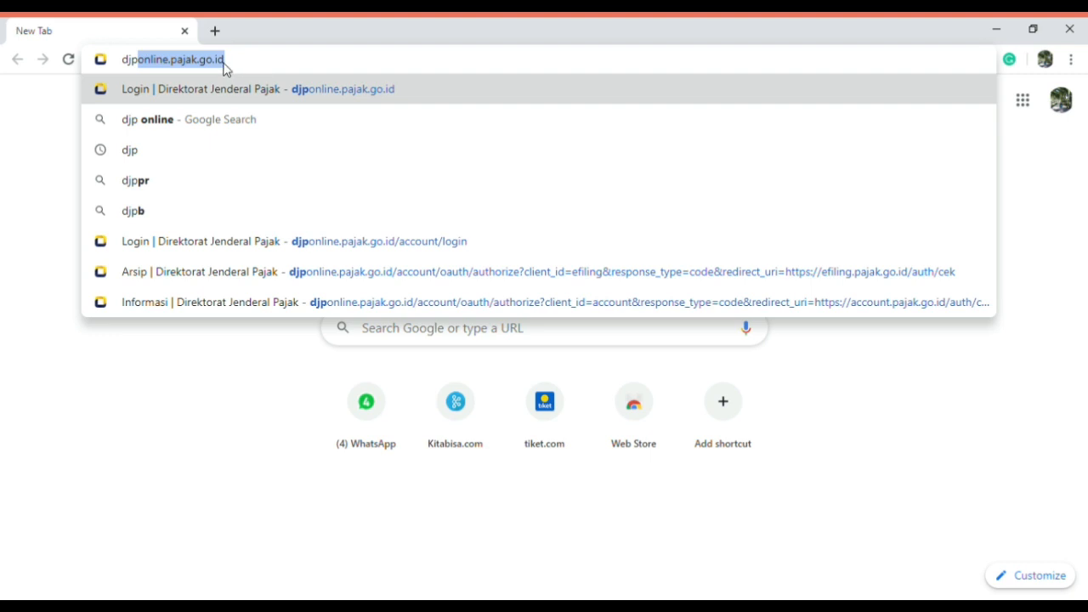
{"action": "key", "text": "Return"}
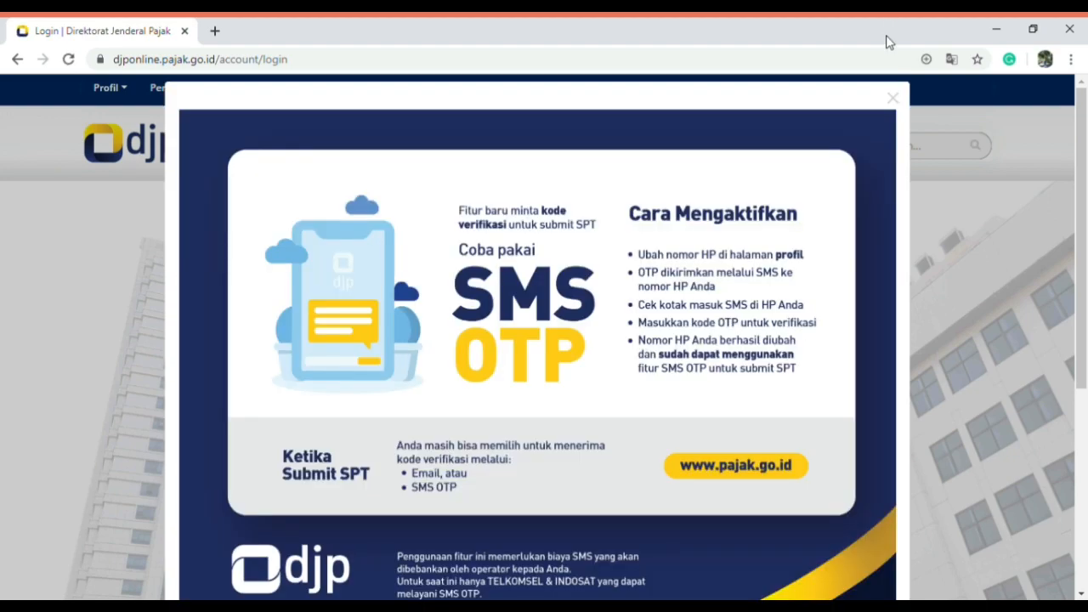
{"action": "left_click", "coordinate": [895, 101]}
Enter the company's NPWP, the account password and the captcha security code
{"action": "left_click", "coordinate": [553, 298]}
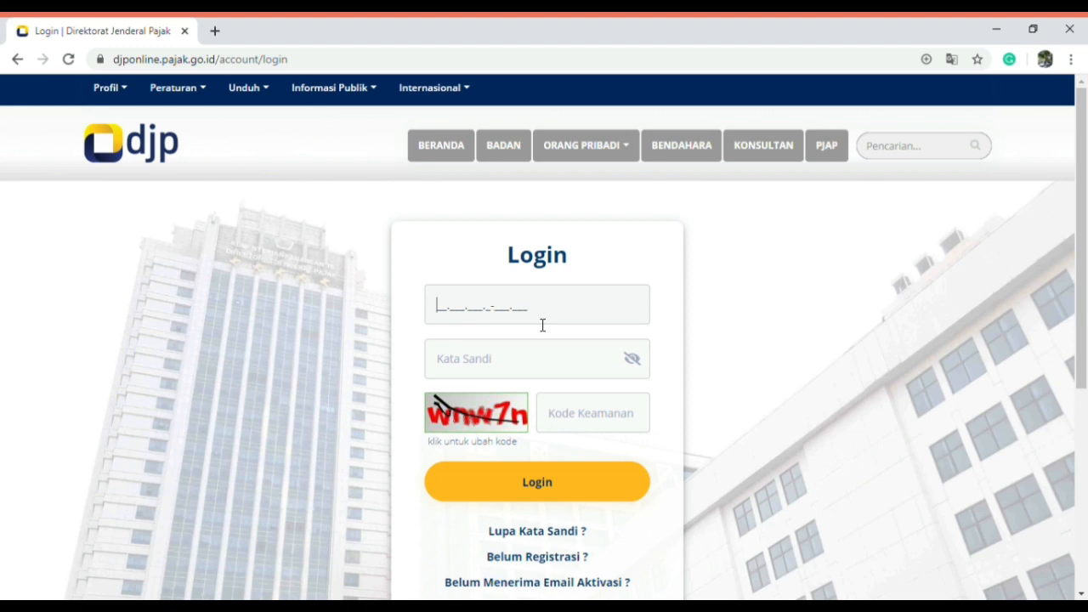
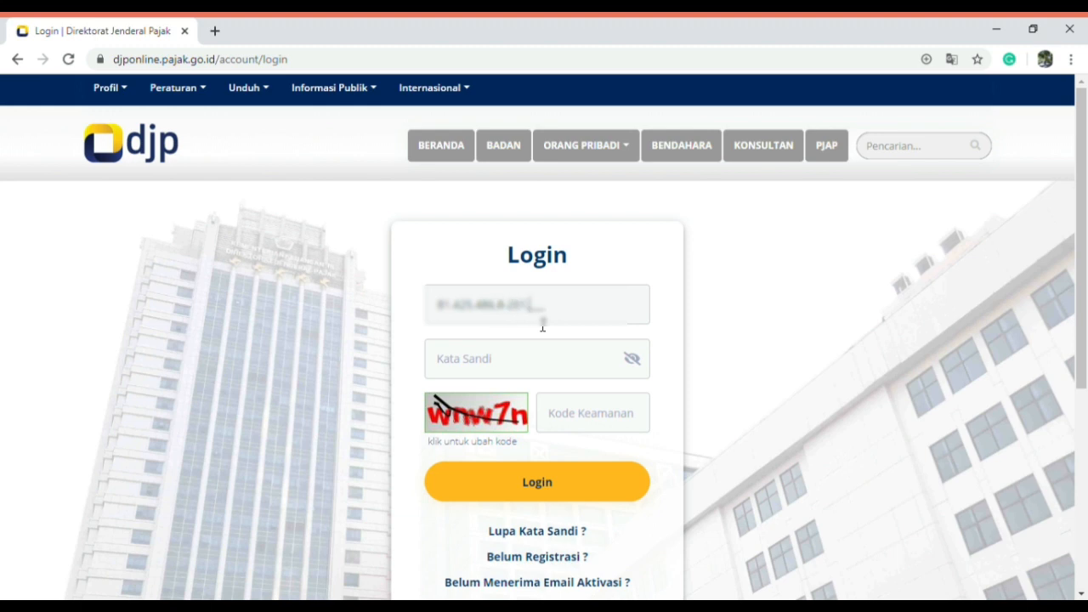
{"action": "left_click", "coordinate": [526, 371]}
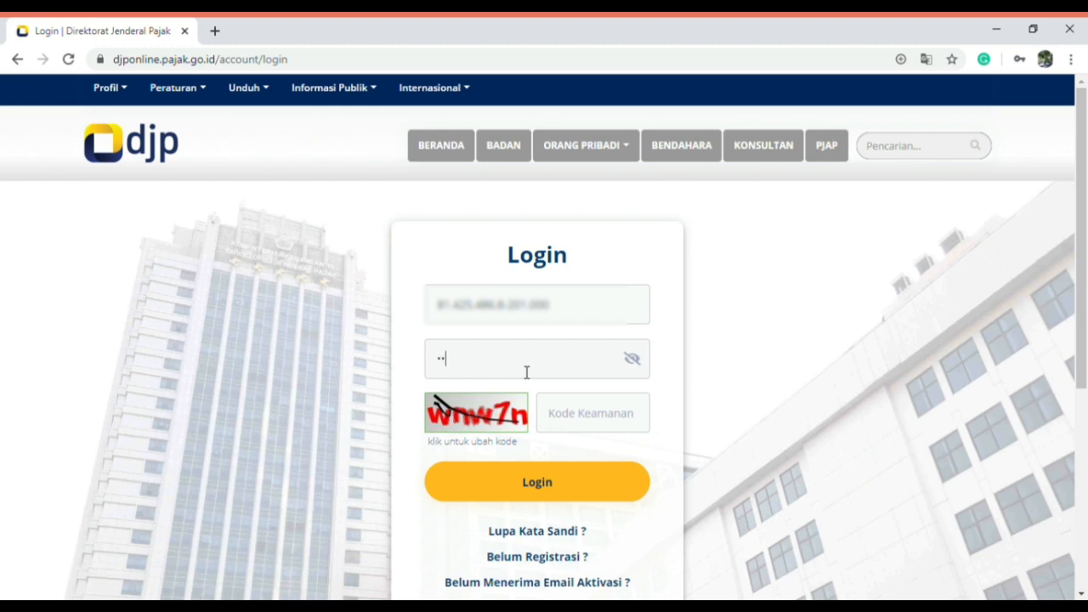
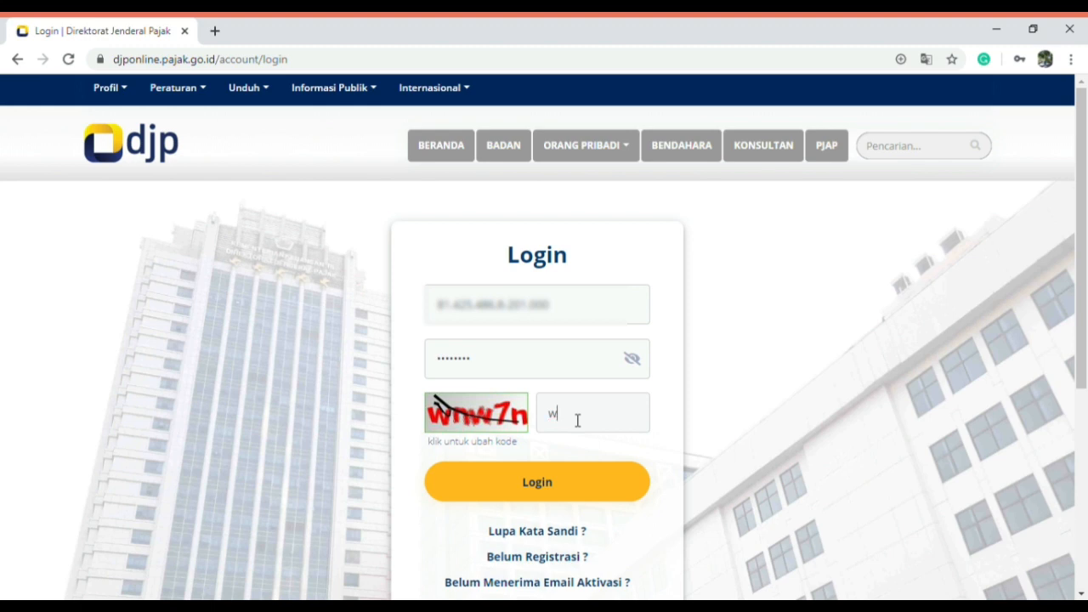
Log in, then go through the Lapor section to the e-Filing Arsip SPT list
{"action": "left_click", "coordinate": [578, 482]}
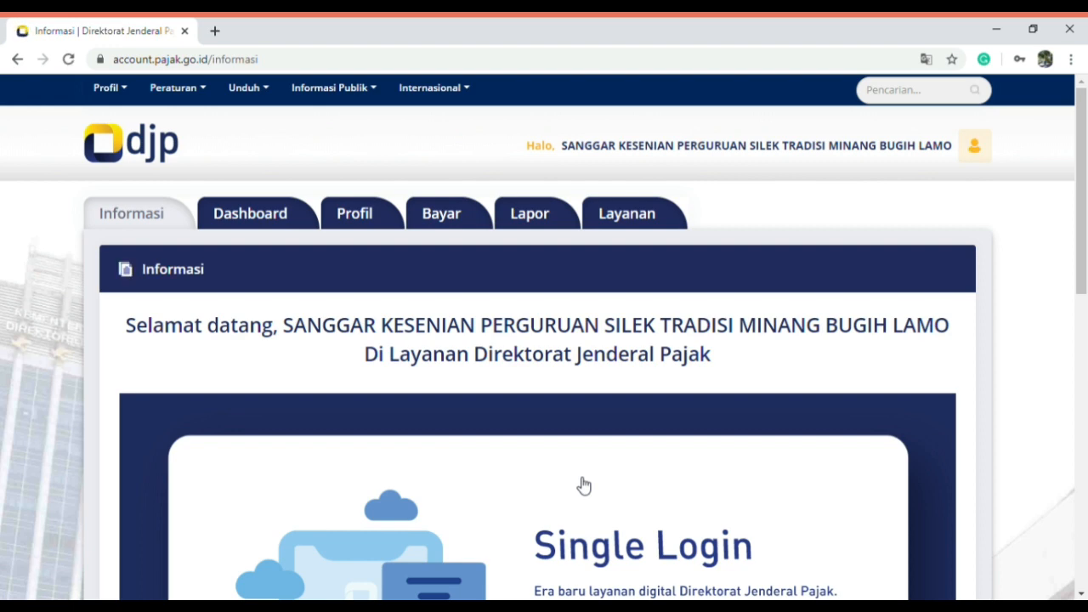
{"action": "scroll", "coordinate": [584, 486], "scroll_direction": "down", "scroll_amount": 1}
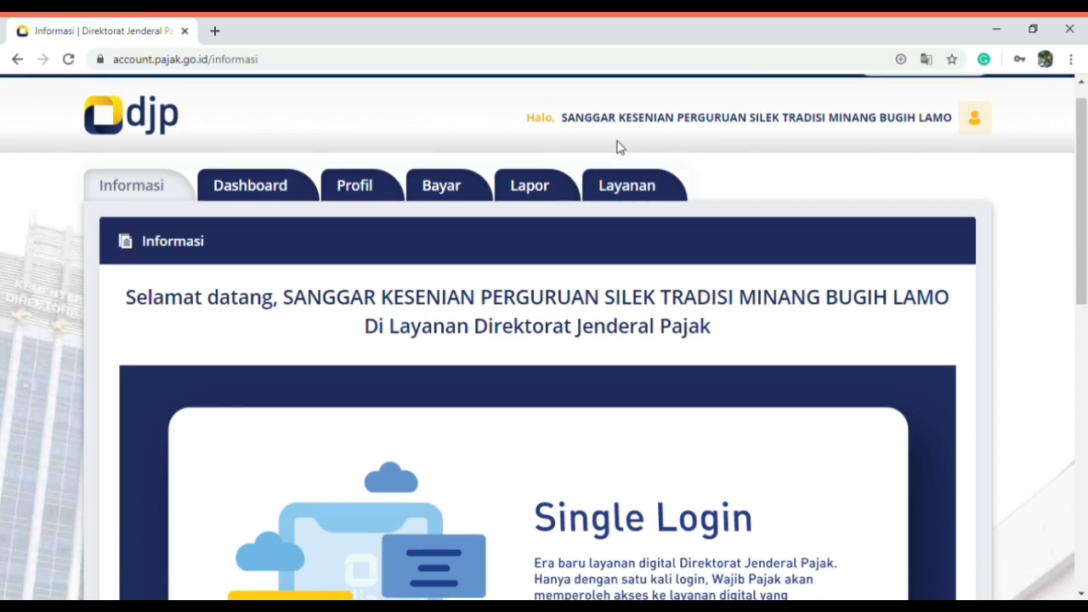
{"action": "left_click", "coordinate": [529, 187]}
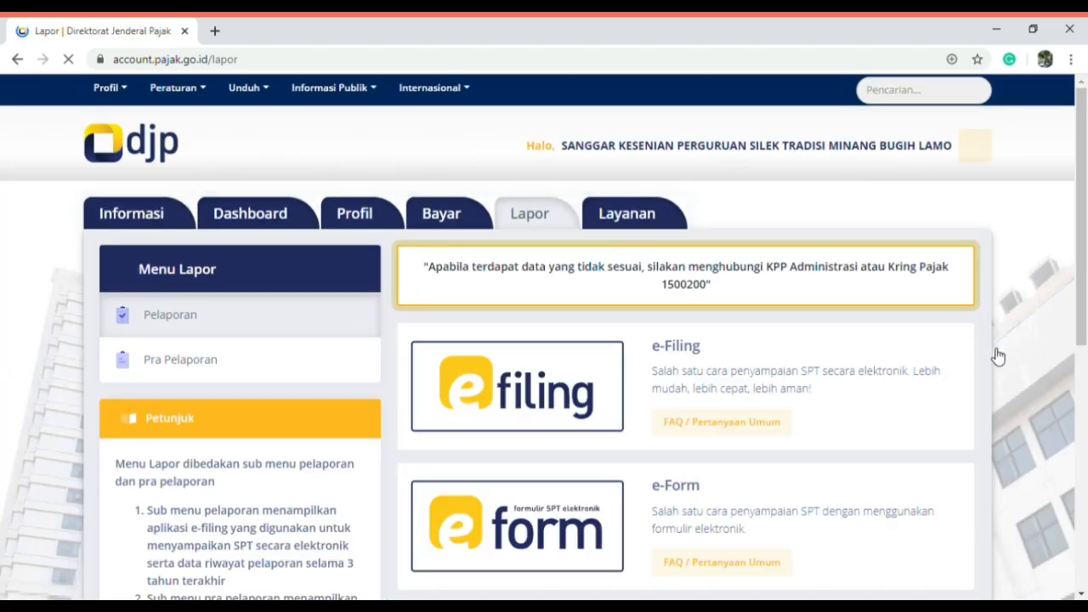
{"action": "scroll", "coordinate": [1080, 265], "scroll_direction": "down", "scroll_amount": 1}
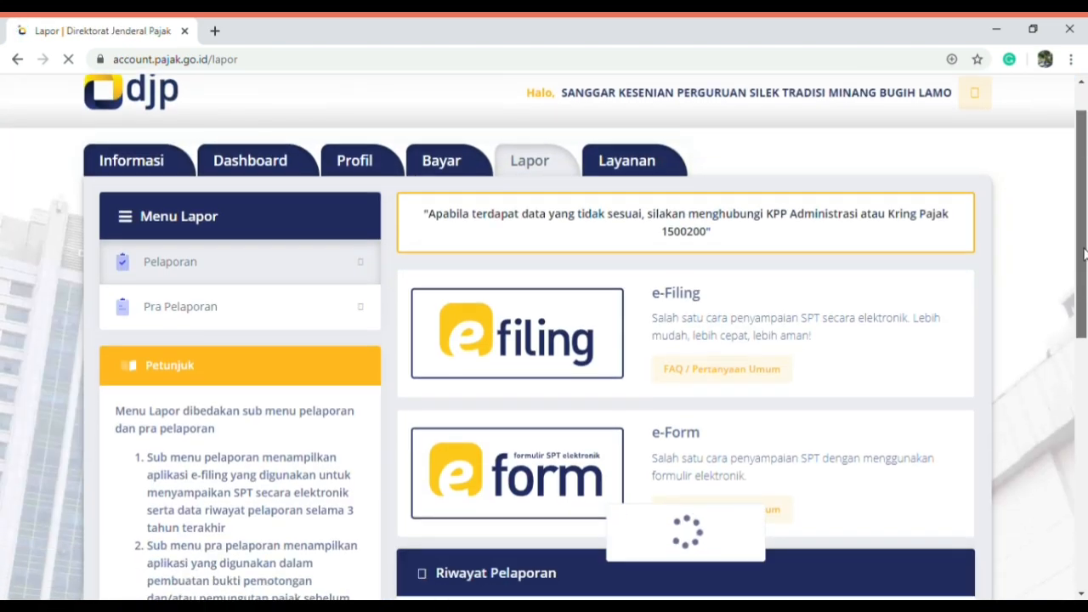
{"action": "left_click_drag", "start_coordinate": [1084, 268], "coordinate": [1087, 300]}
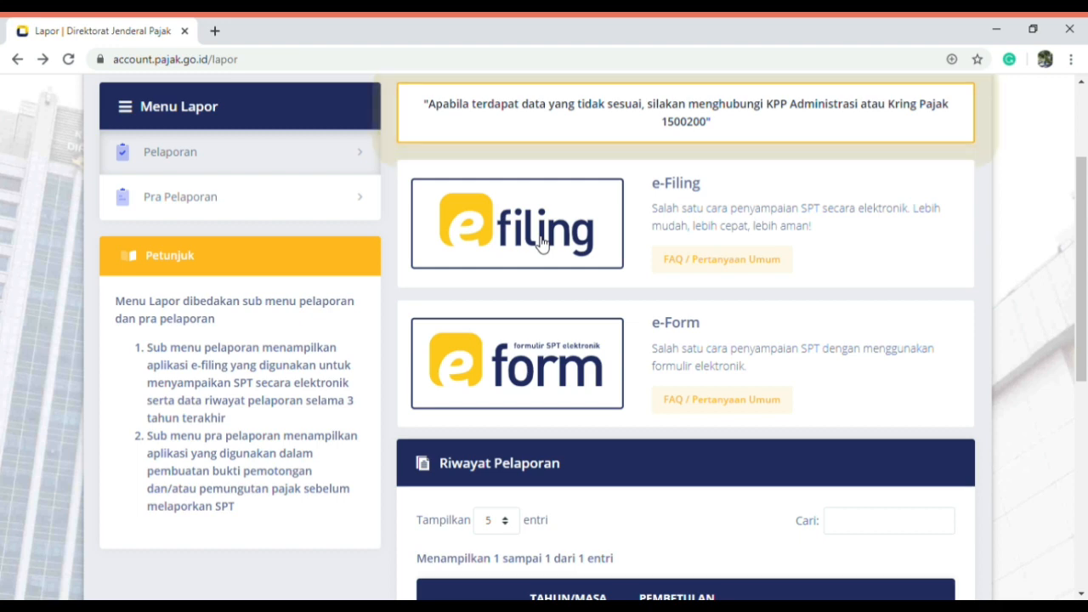
{"action": "left_click", "coordinate": [538, 243]}
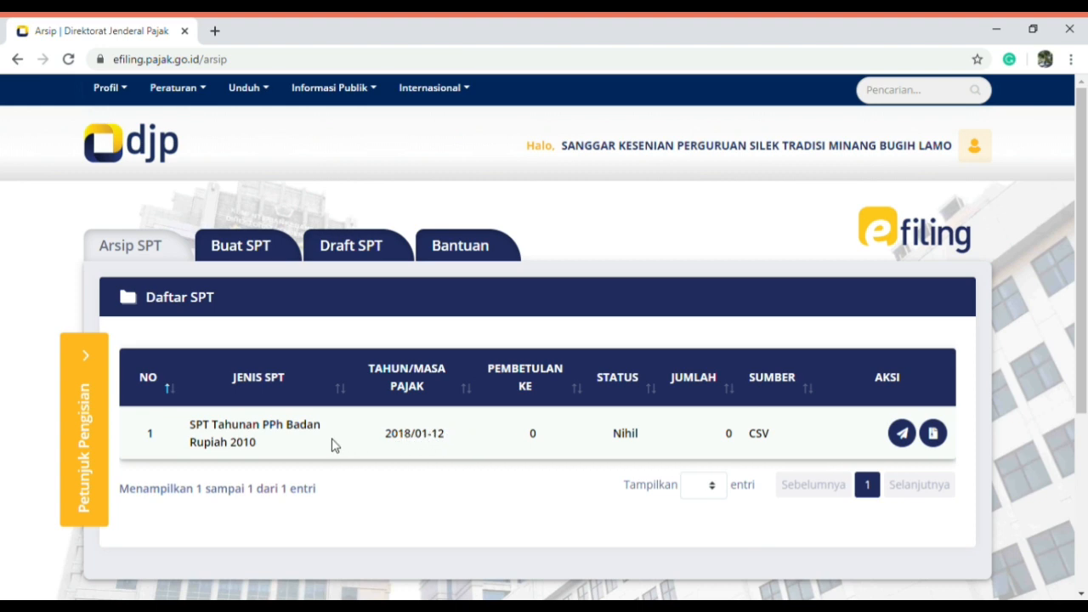
Create a new SPT upload with the exported CSV and the financial report PDF as Lampiran 1
{"action": "left_click", "coordinate": [247, 256]}
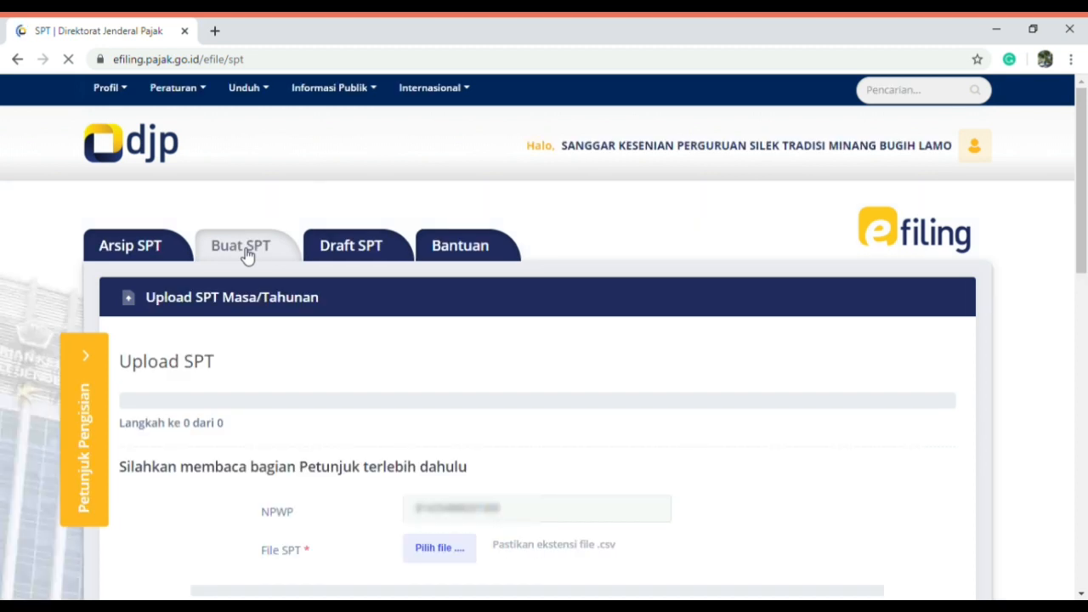
{"action": "scroll", "coordinate": [1086, 264], "scroll_direction": "down", "scroll_amount": 3}
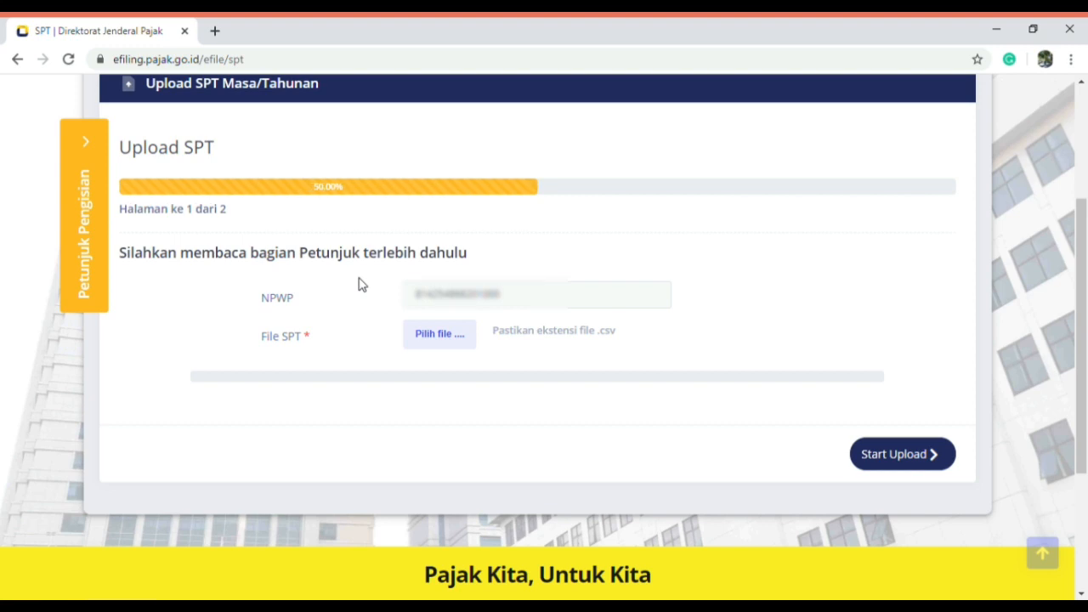
{"action": "left_click", "coordinate": [432, 344]}
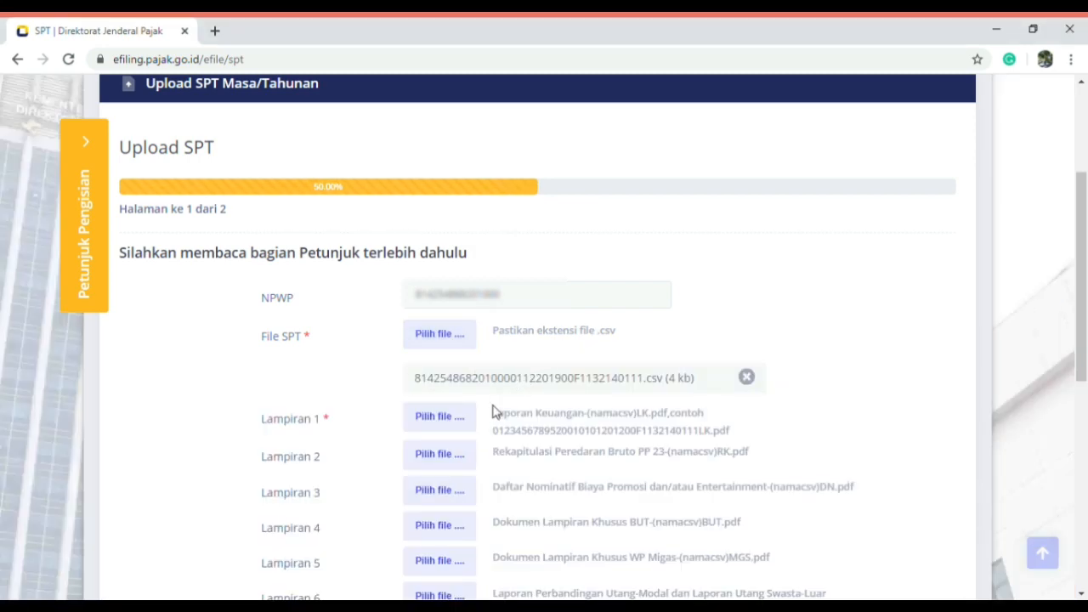
{"action": "left_click", "coordinate": [455, 430]}
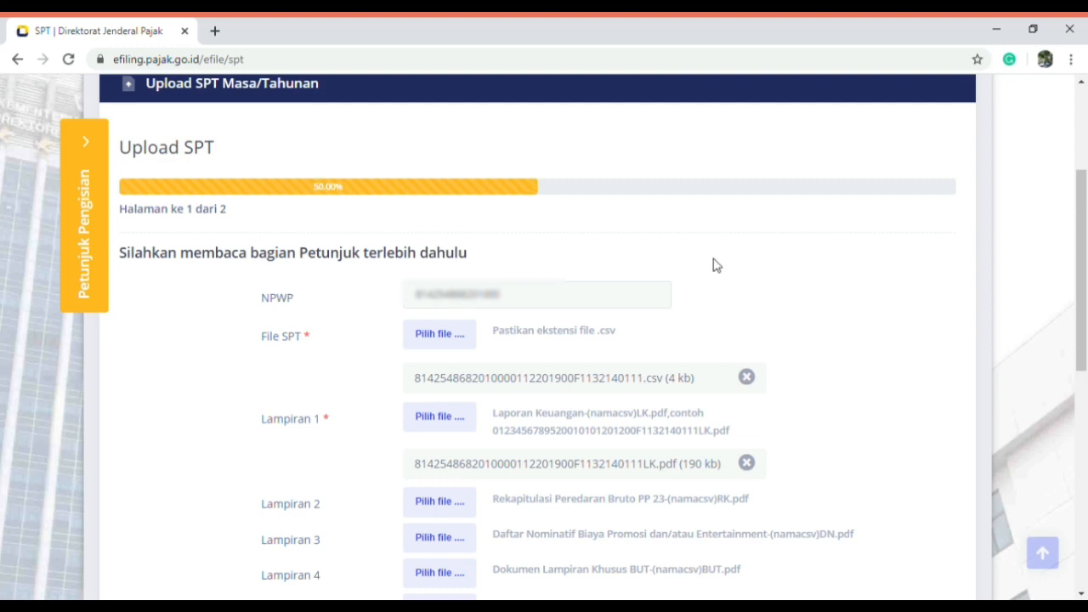
{"action": "left_click_drag", "start_coordinate": [977, 250], "coordinate": [1082, 450]}
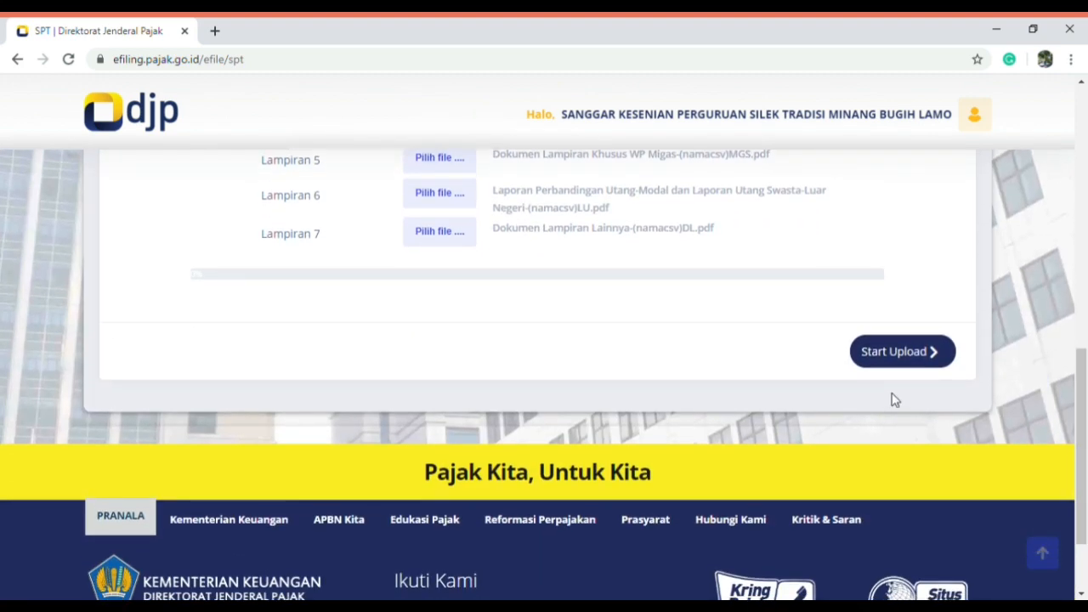
Upload the SPT file and its attachment, confirming the completion dialog with Ya
{"action": "left_click", "coordinate": [875, 355]}
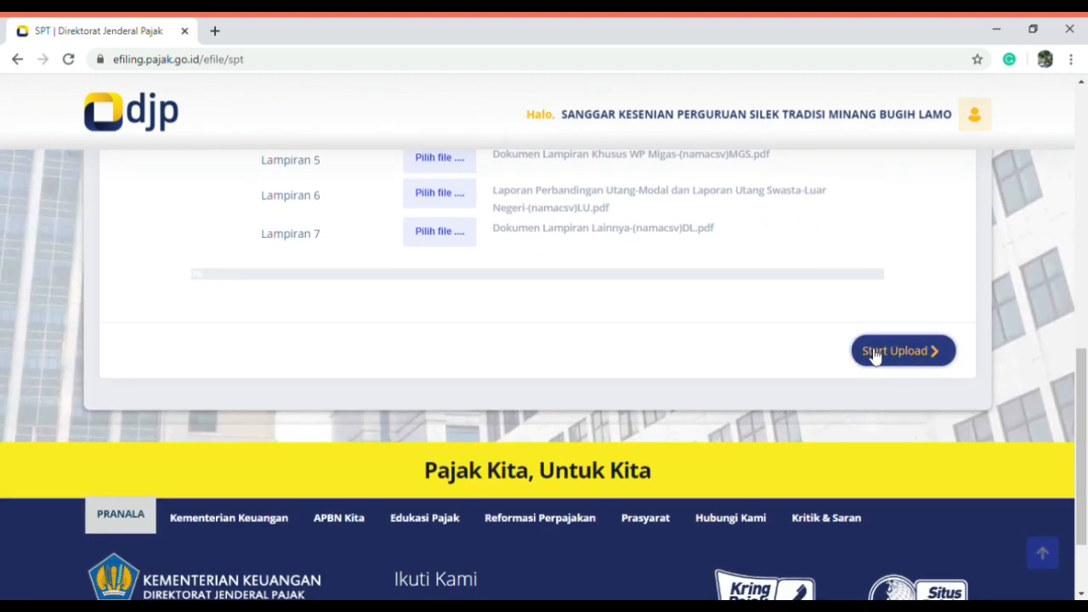
{"action": "left_click_drag", "start_coordinate": [1082, 429], "coordinate": [1077, 286]}
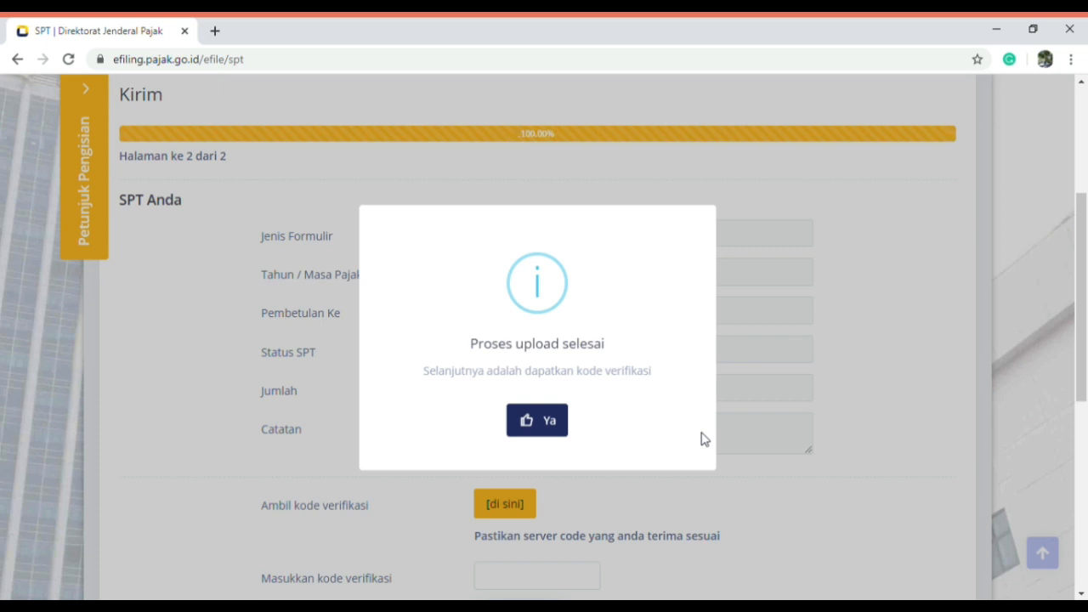
{"action": "left_click", "coordinate": [548, 424]}
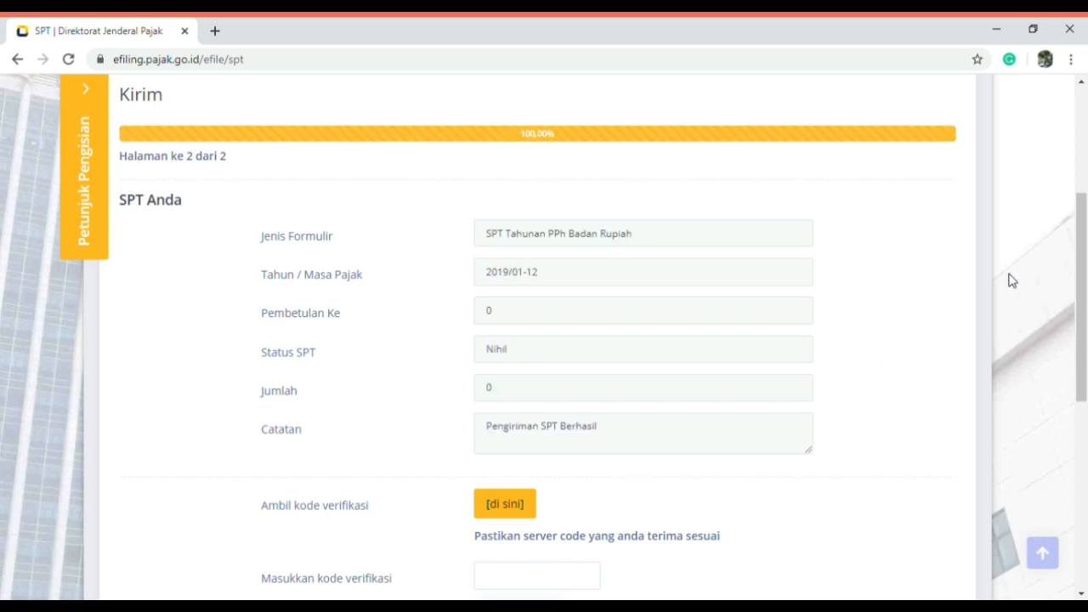
{"action": "left_click_drag", "start_coordinate": [1080, 282], "coordinate": [1083, 301]}
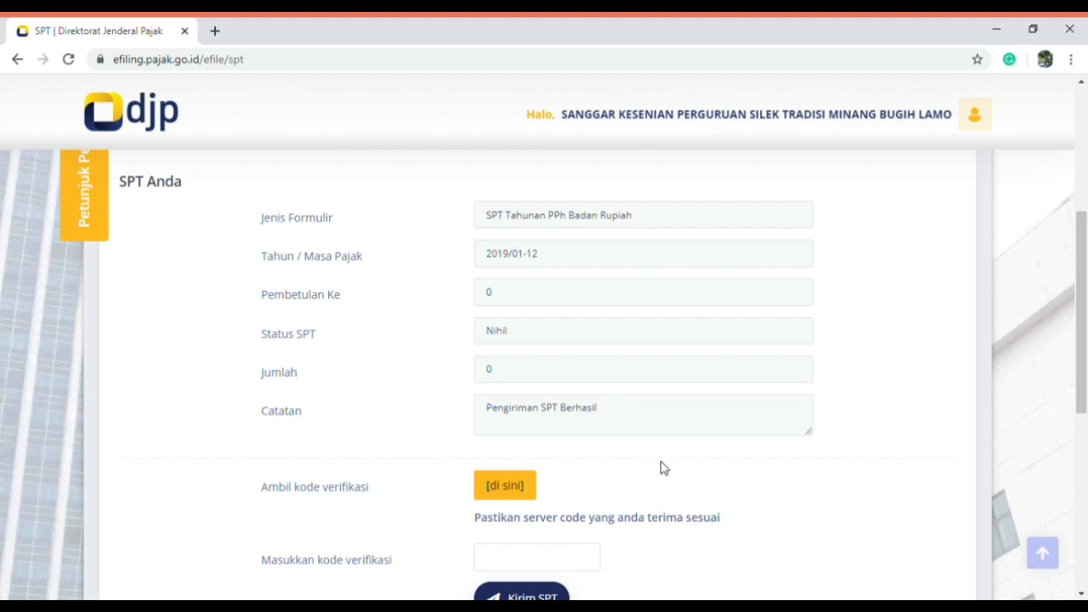
Have the SPT verification code sent by e-mail
{"action": "left_click", "coordinate": [509, 487]}
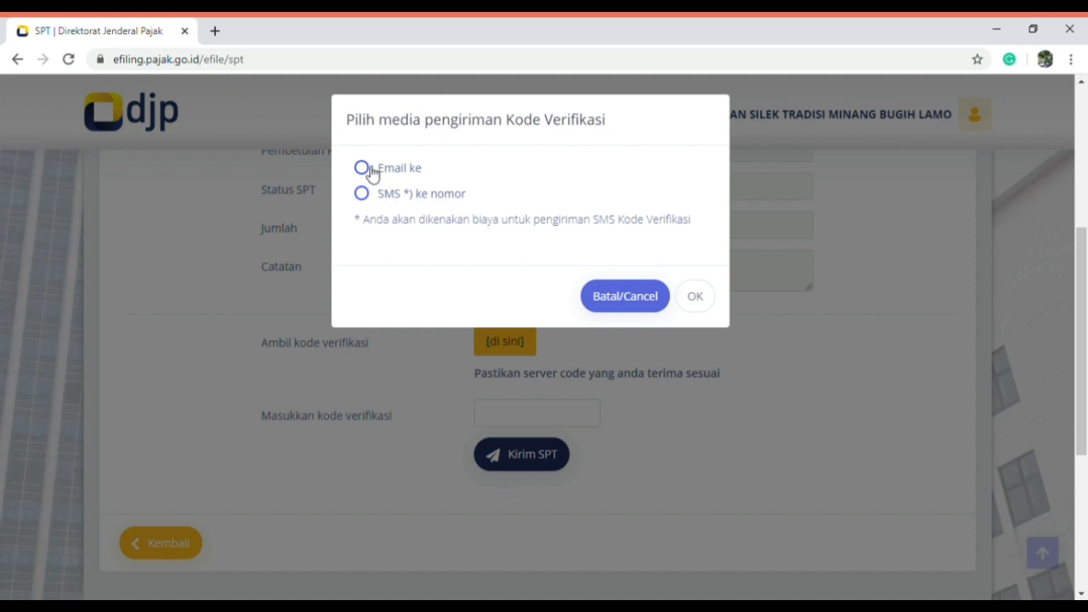
{"action": "left_click", "coordinate": [713, 296]}
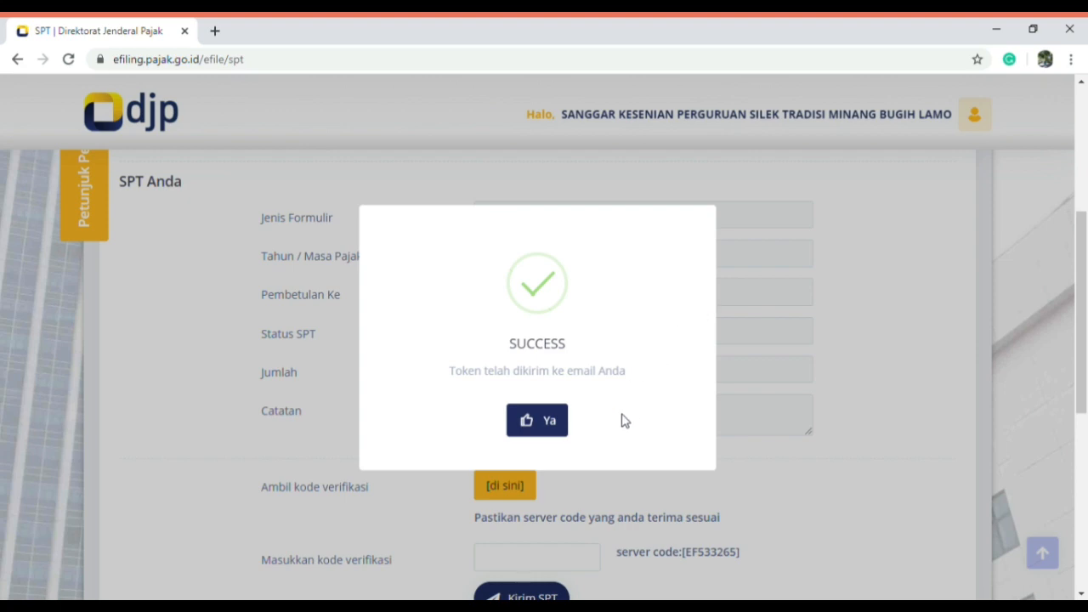
{"action": "left_click", "coordinate": [554, 428]}
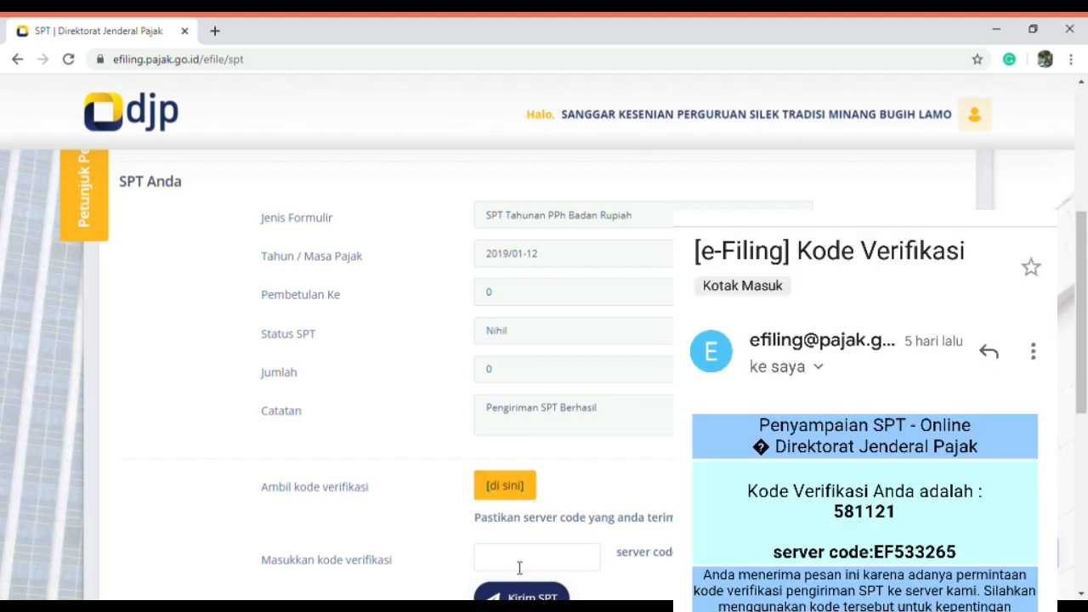
Enter the verification code from the e-mail and send the 2019 SPT
{"action": "left_click", "coordinate": [520, 565]}
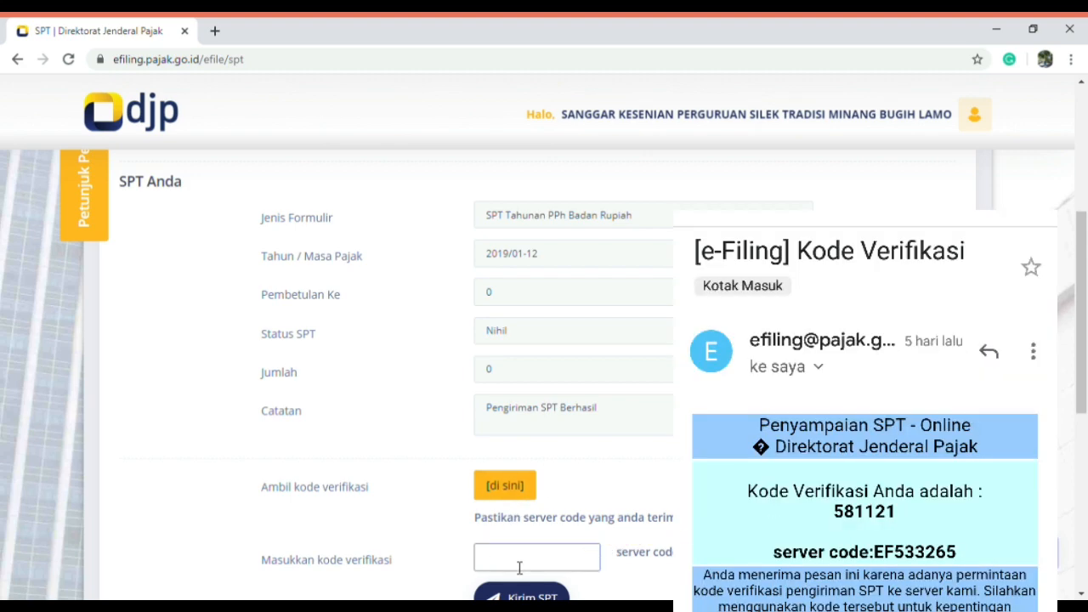
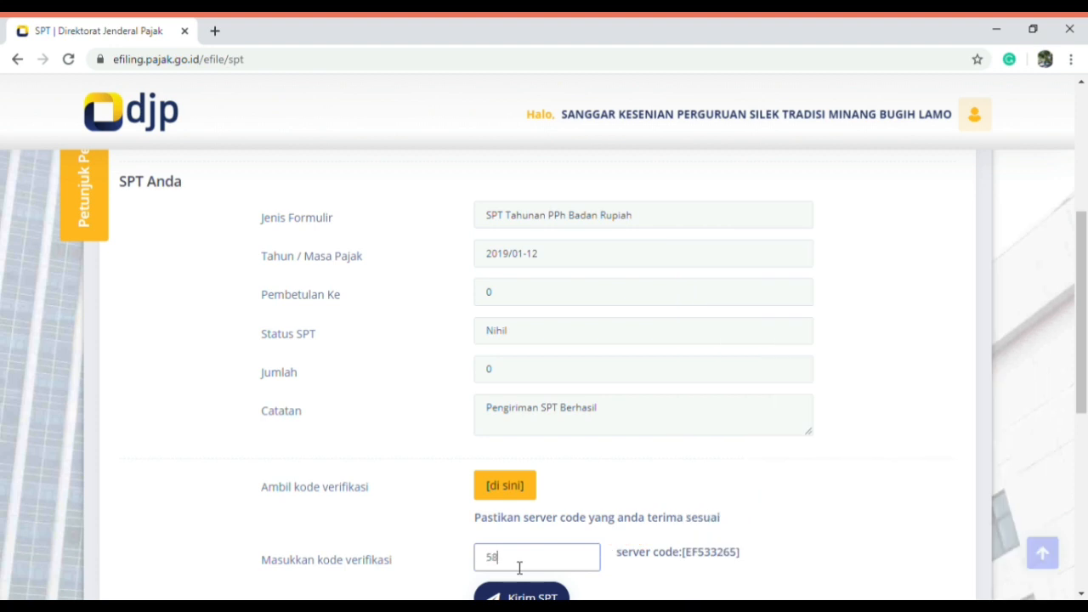
{"action": "left_click", "coordinate": [551, 593]}
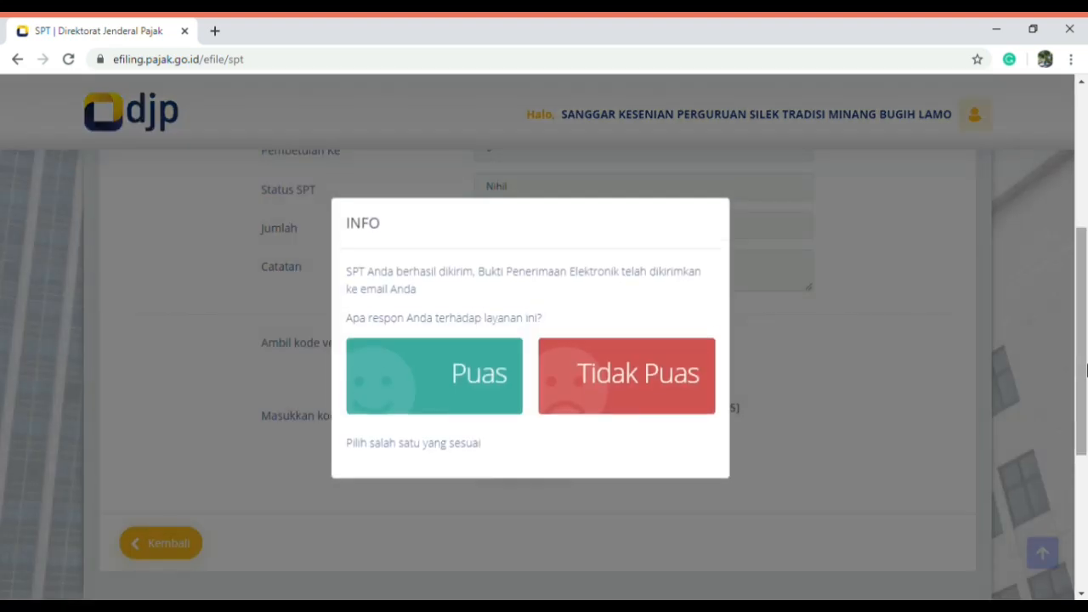
Rate the service Puas and review the Arsip SPT list with the new 2019/01-12 entry
{"action": "left_click", "coordinate": [455, 384]}
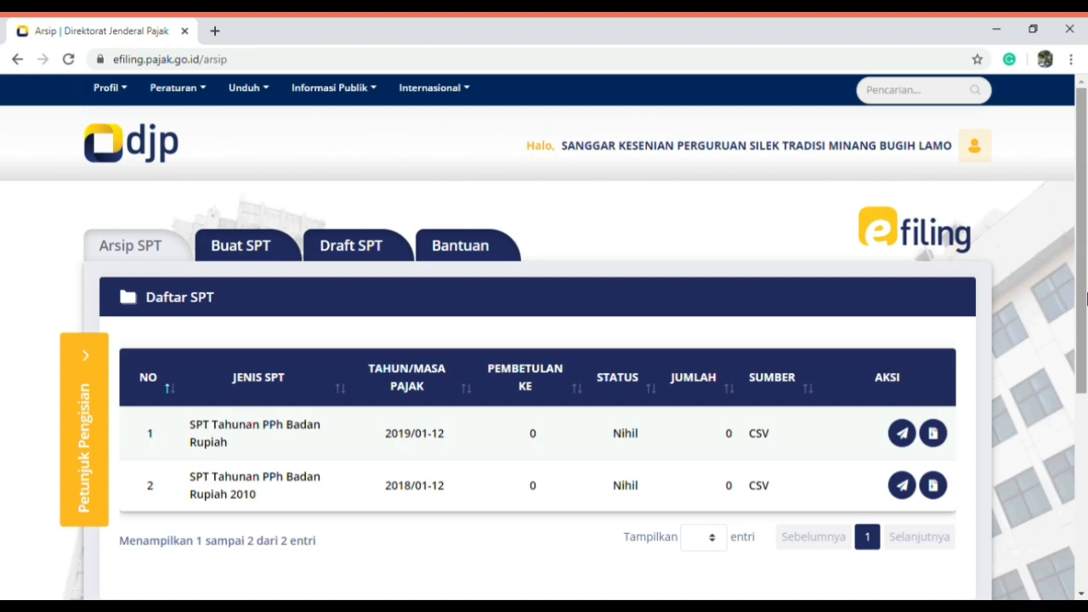
{"action": "left_click_drag", "start_coordinate": [1085, 301], "coordinate": [1086, 344]}
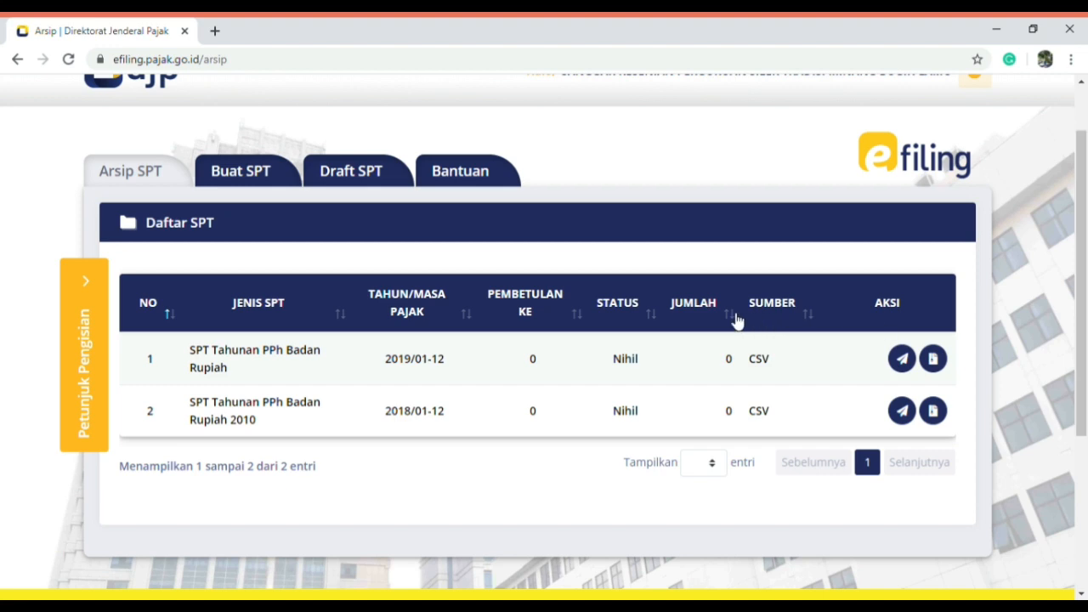